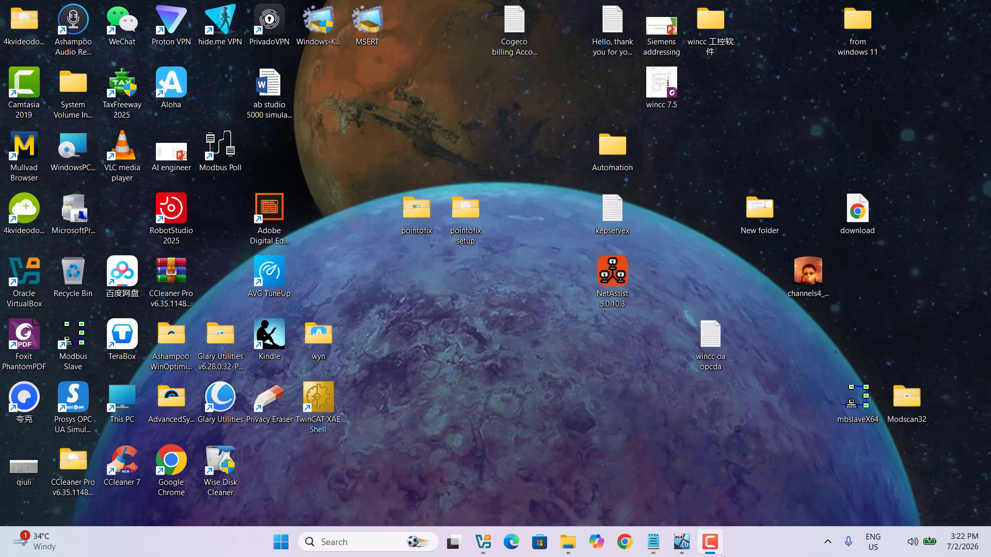
Step: Switch to the win10 virtual machine and review the test section's ladder logic in EcoStruxure Control Expert, from the start rung through the TON_1 timer
click(682, 550)
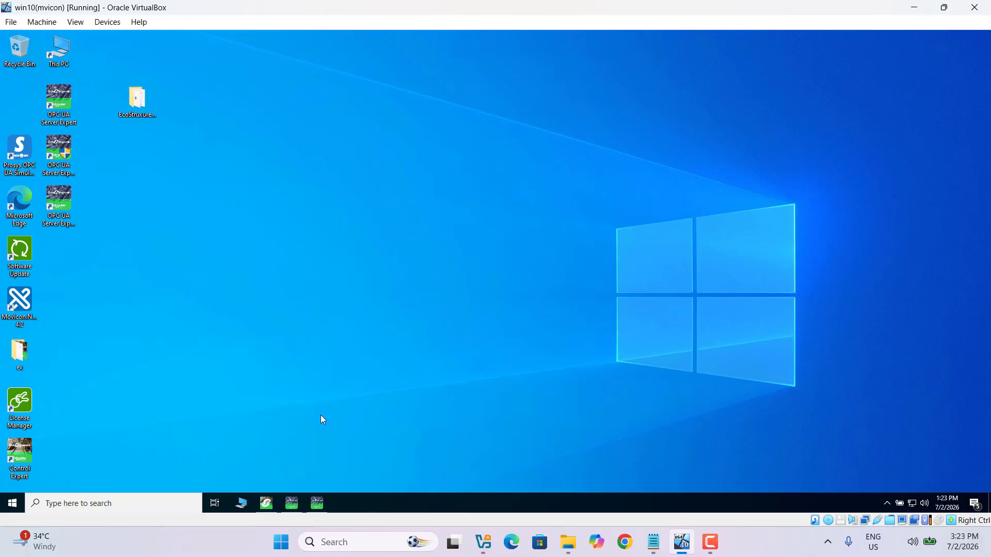
mouse_move(298, 499)
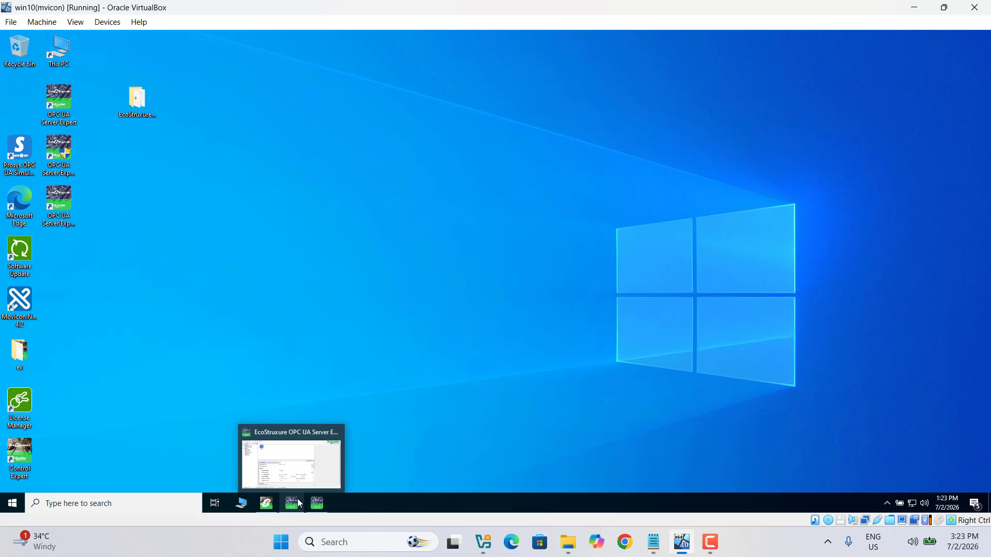
click(266, 503)
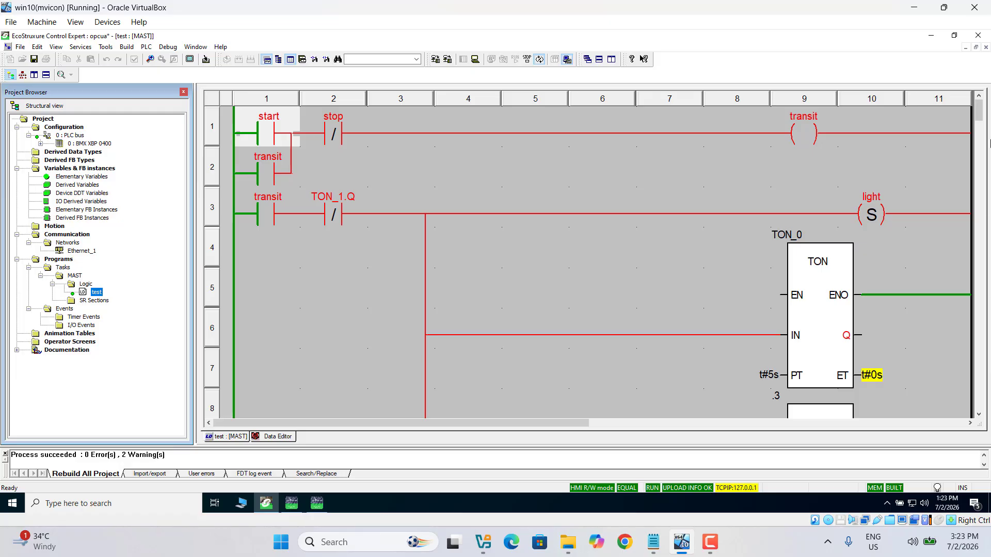
click(980, 109)
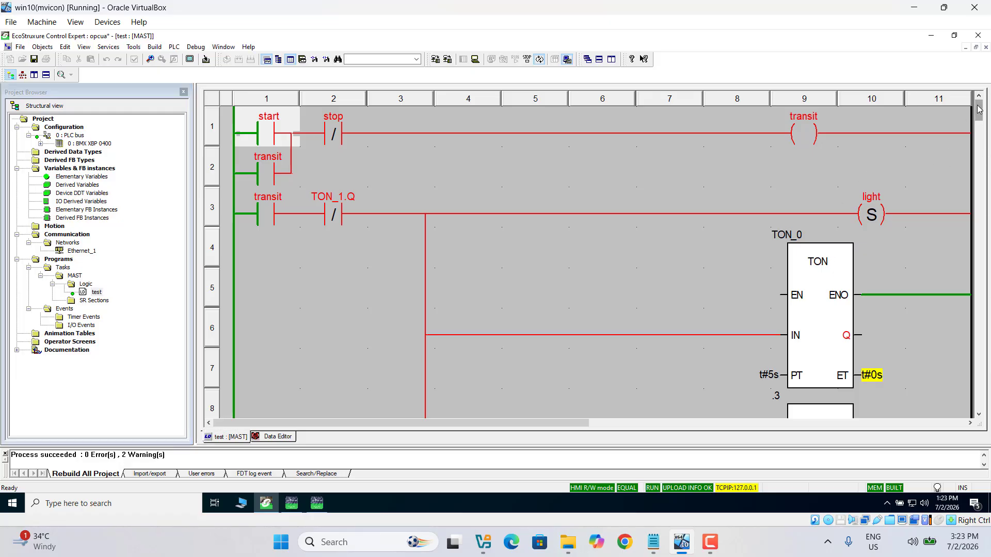
drag(979, 109, 979, 116)
scroll(979, 116, down, 3)
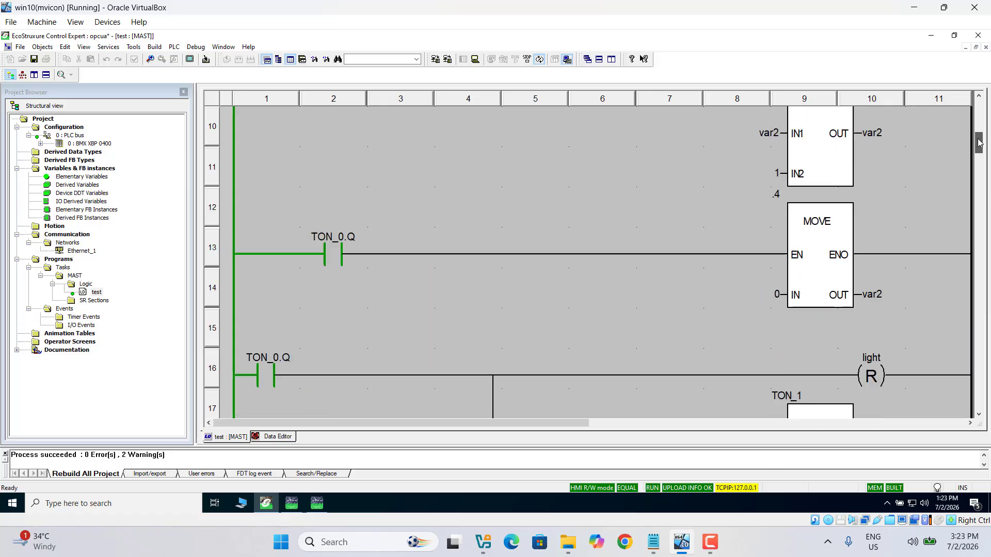
scroll(983, 114, up, 2)
scroll(982, 114, up, 3)
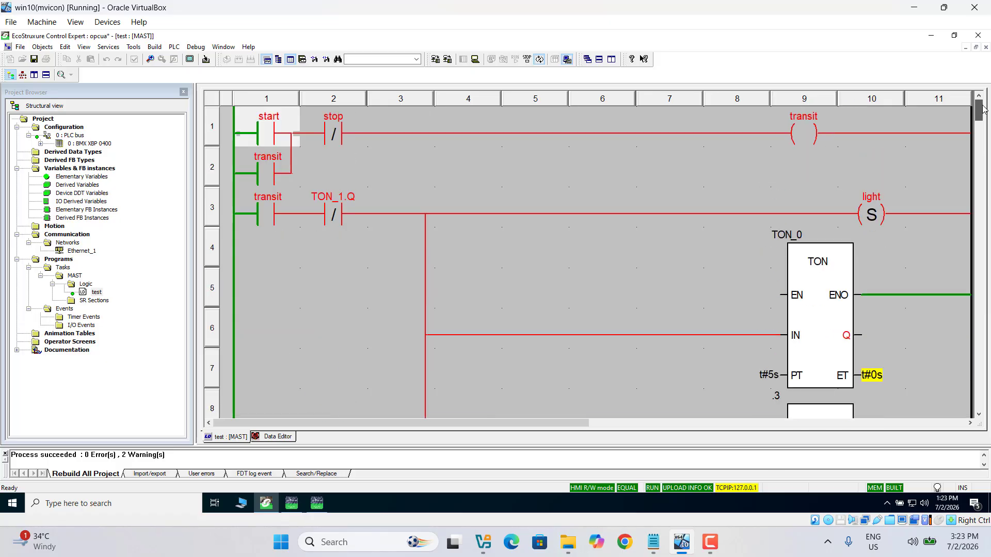
drag(982, 108, 983, 146)
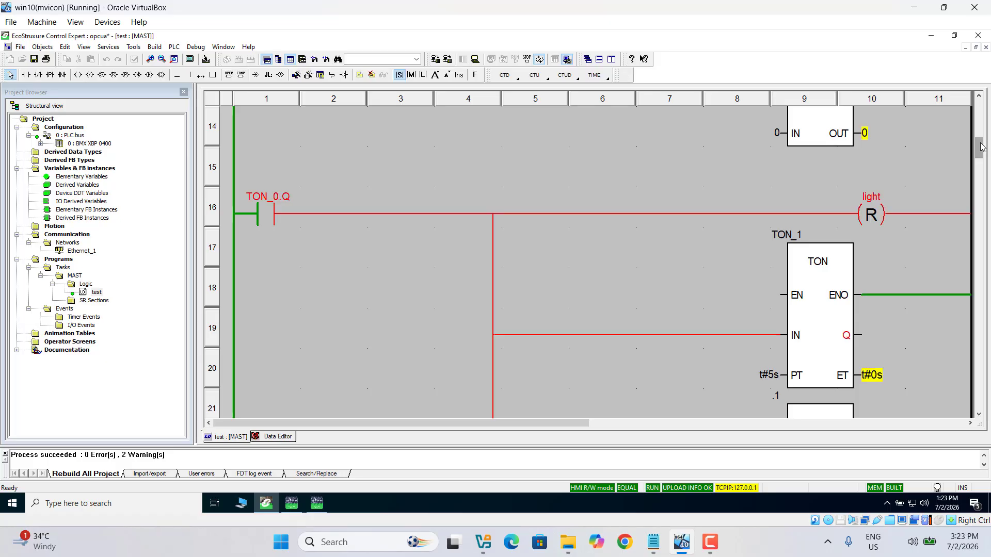
drag(980, 155, 980, 123)
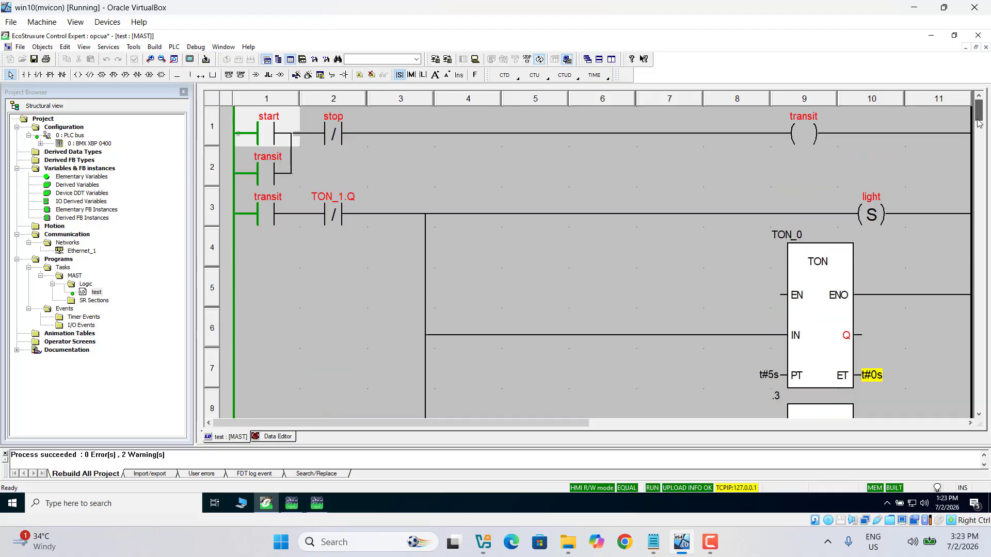
click(932, 35)
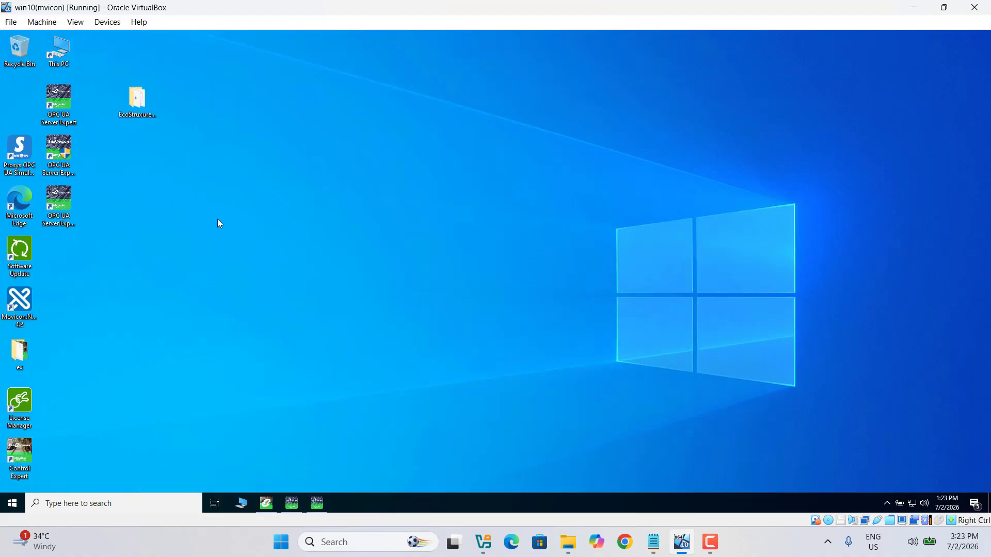
Step: Check the test device's settings in the OPC UA Server Expert Configuration tool and the diagnostics in the OPC UA Server Expert window
mouse_move(294, 504)
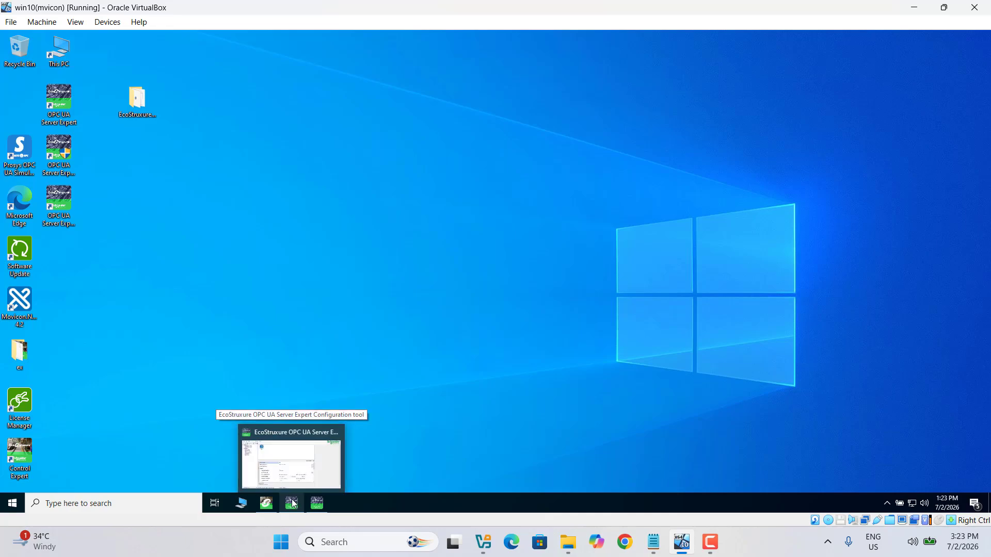
click(293, 504)
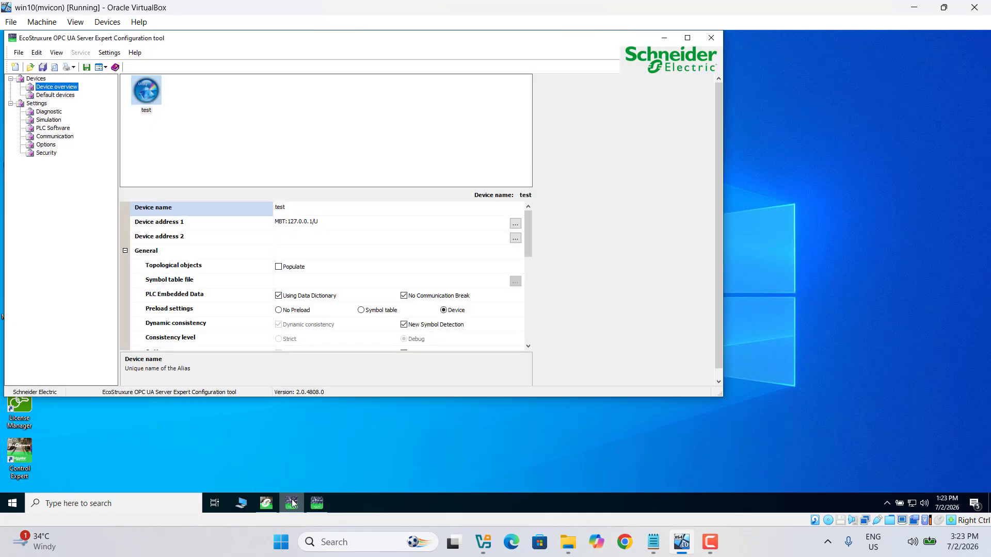
click(664, 39)
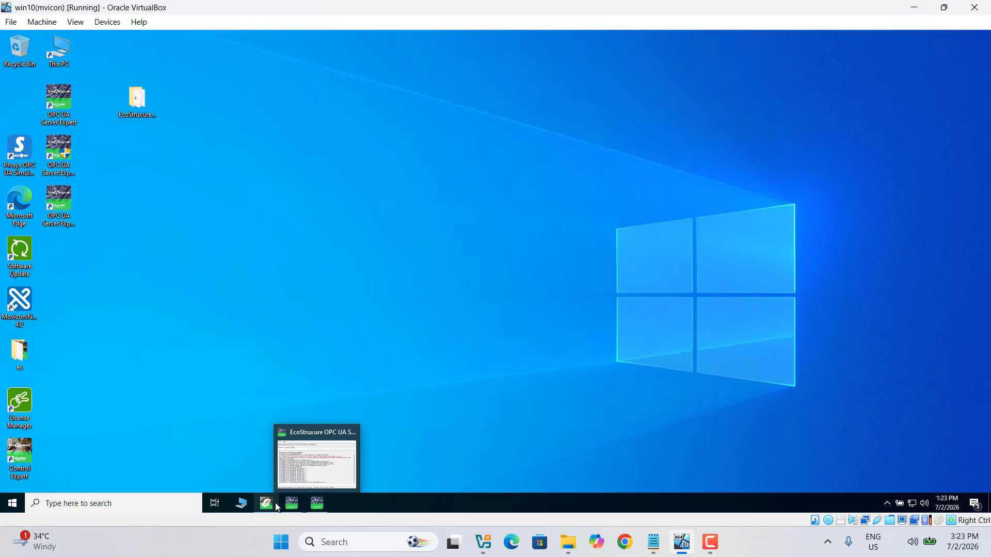
click(318, 502)
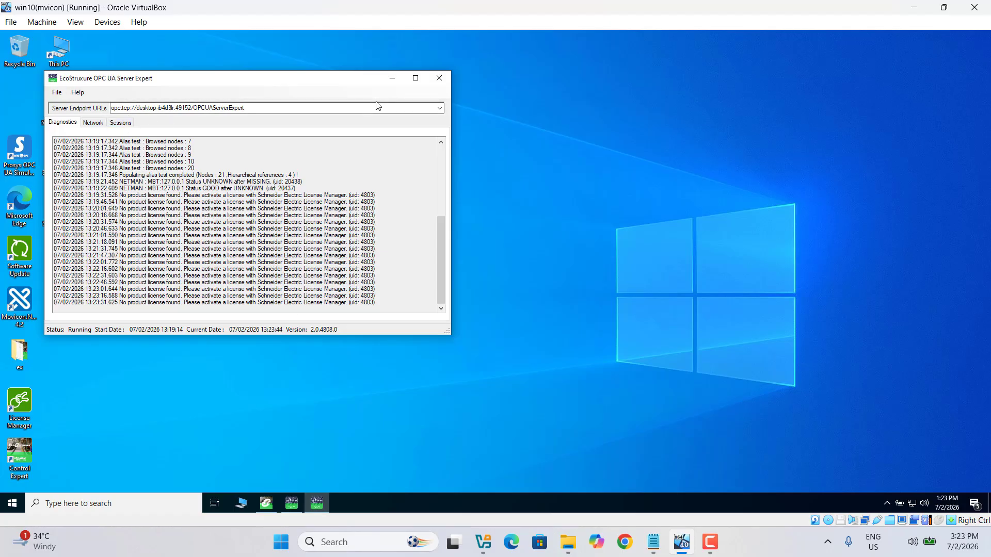
click(392, 79)
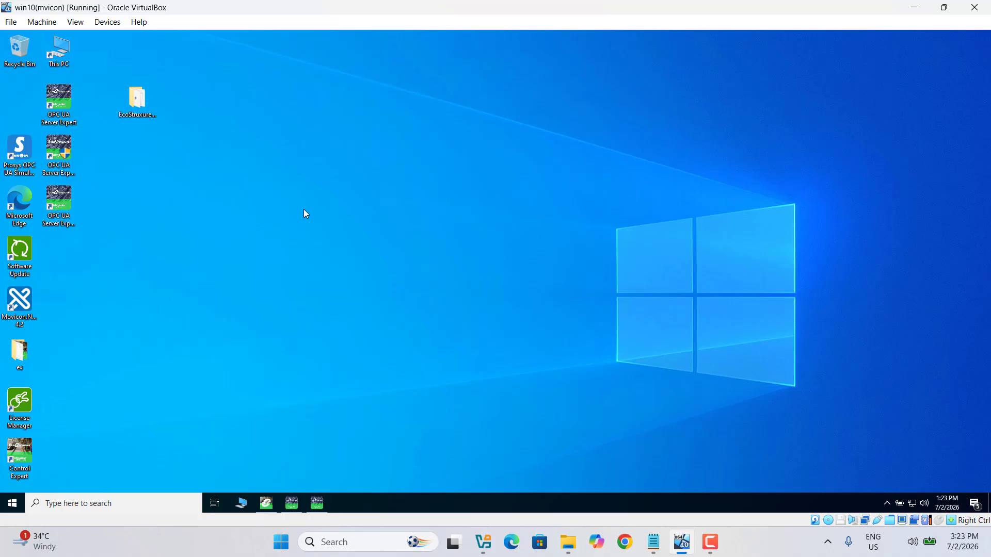
Step: Launch Movicon.NExT and start an advanced wizard project with local architecture, named Schneider_OPCUA and stored as a local file
double_click(22, 303)
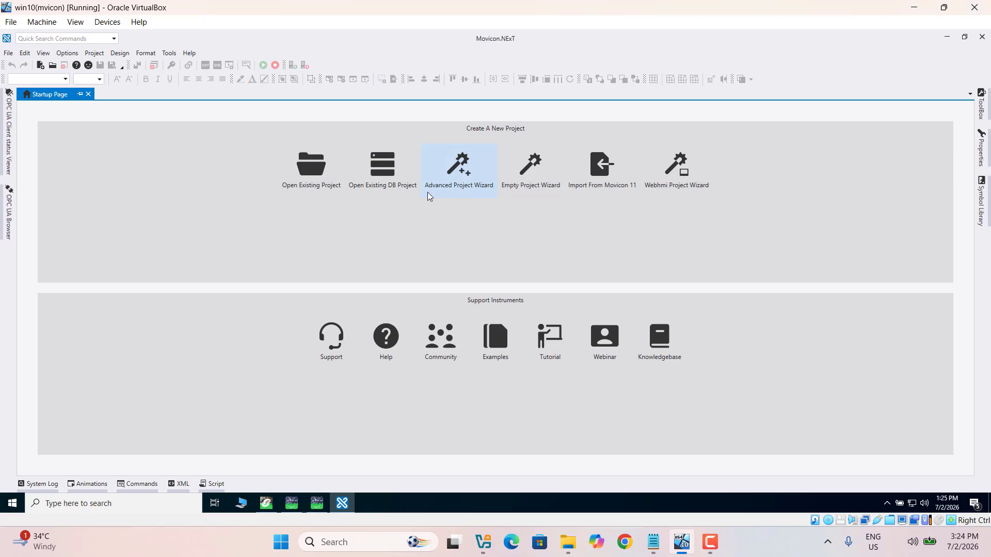
click(468, 175)
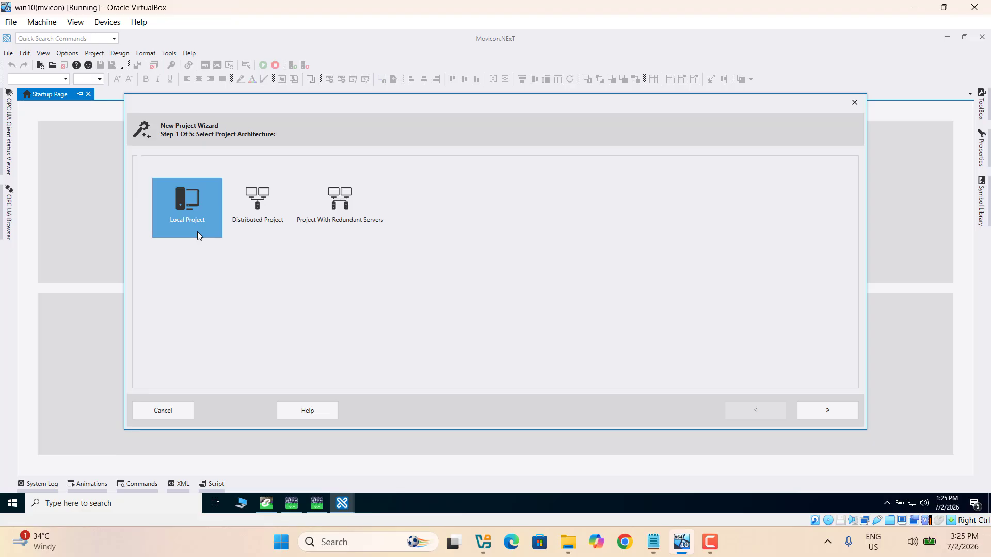
click(832, 412)
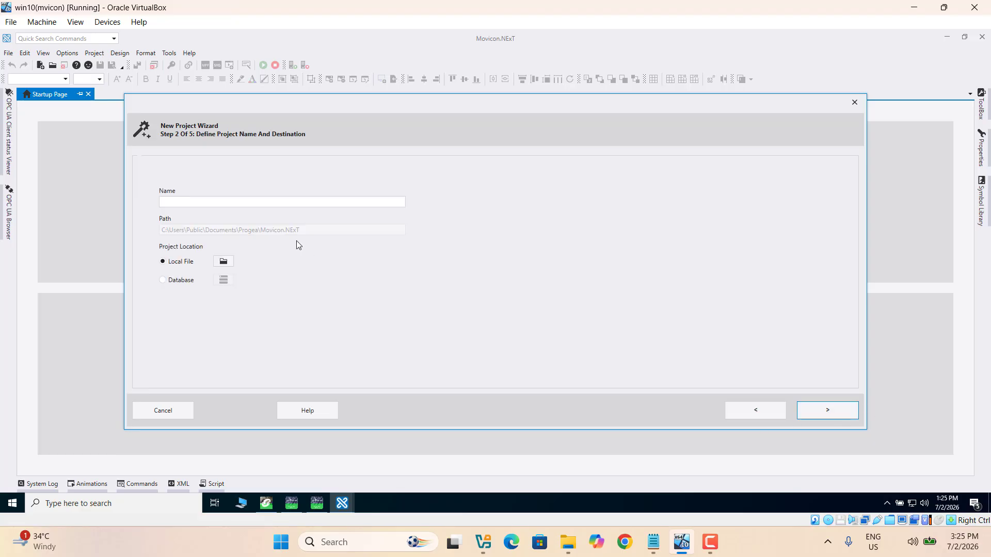
click(213, 202)
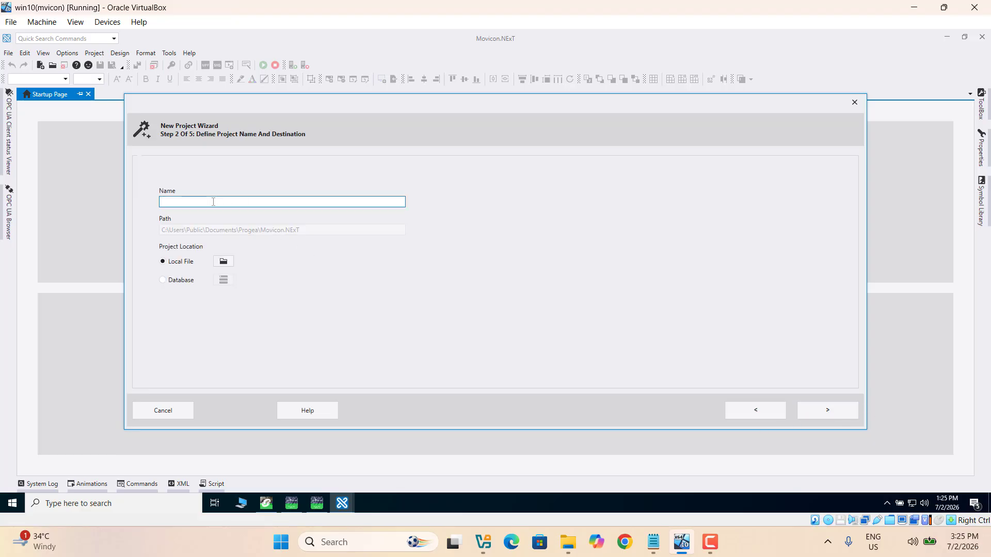
text(Schneider_)
text(OPCUA)
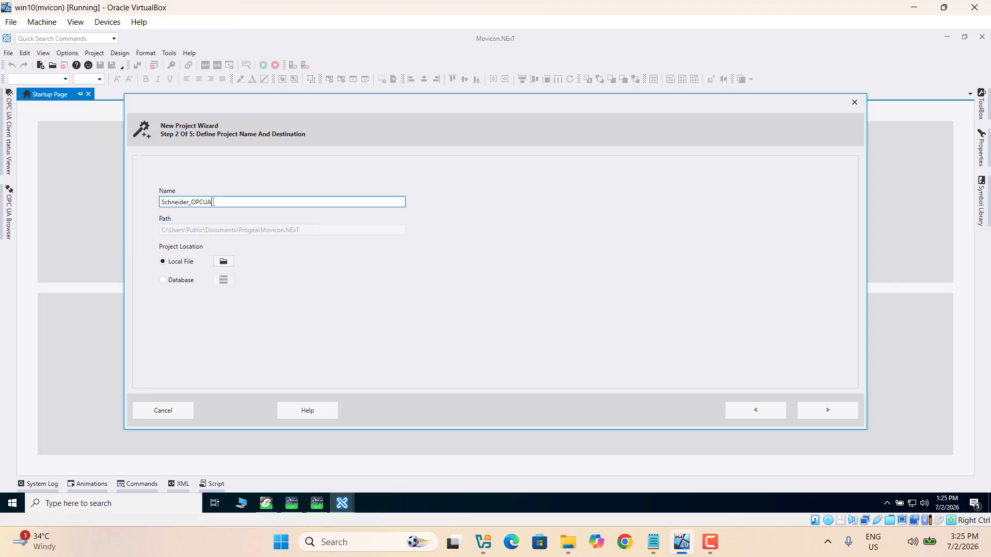
click(830, 413)
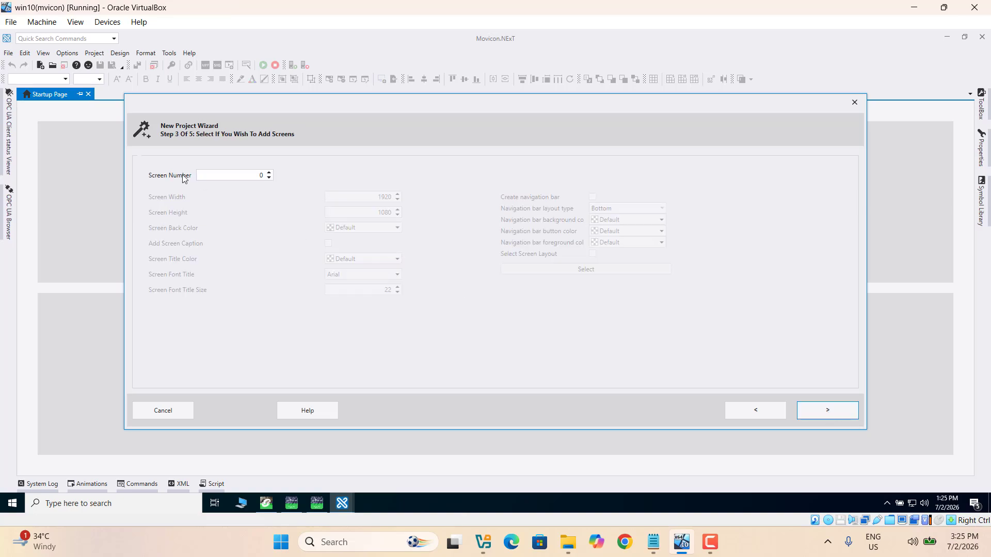
Step: Add one screen to the new project with a width of 700 and a height of 700
click(268, 178)
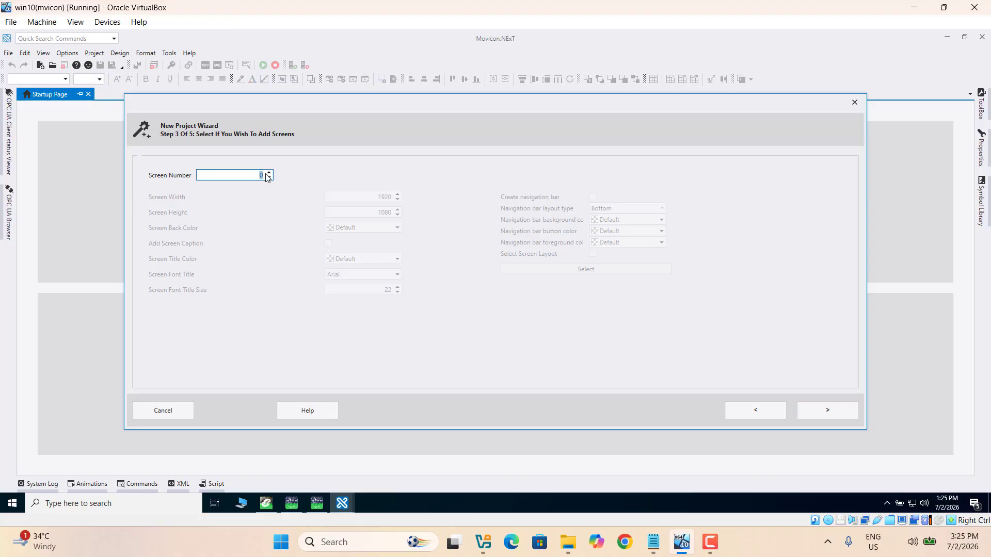
click(267, 174)
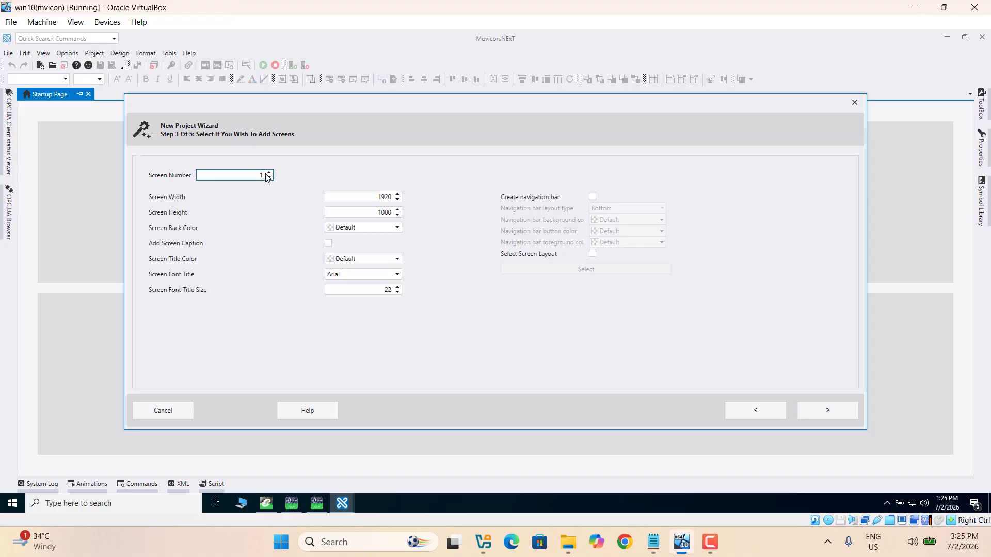
click(391, 196)
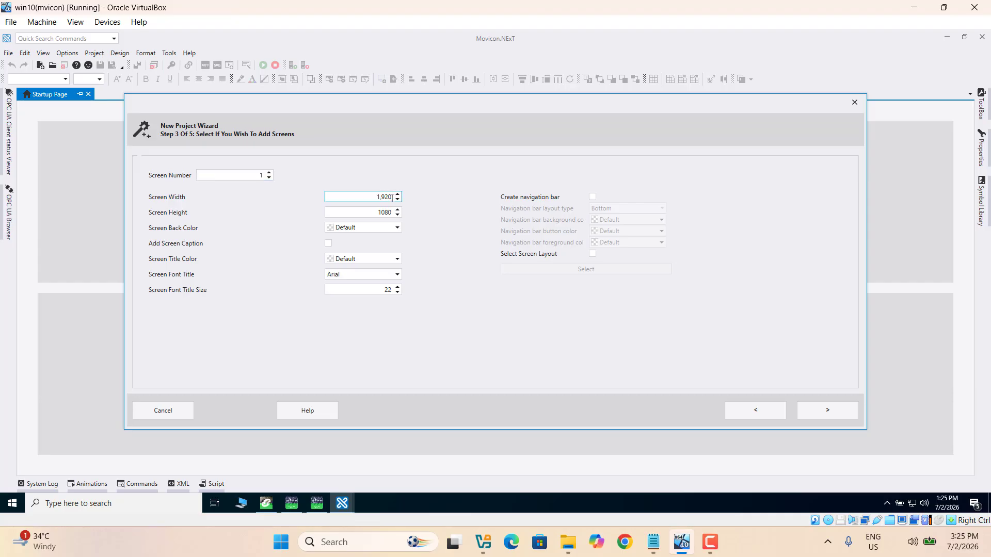
key(BackSpace)
key(BackSpace)
key(BackSpace)
key(BackSpace)
text(700)
click(392, 213)
key(BackSpace)
key(BackSpace)
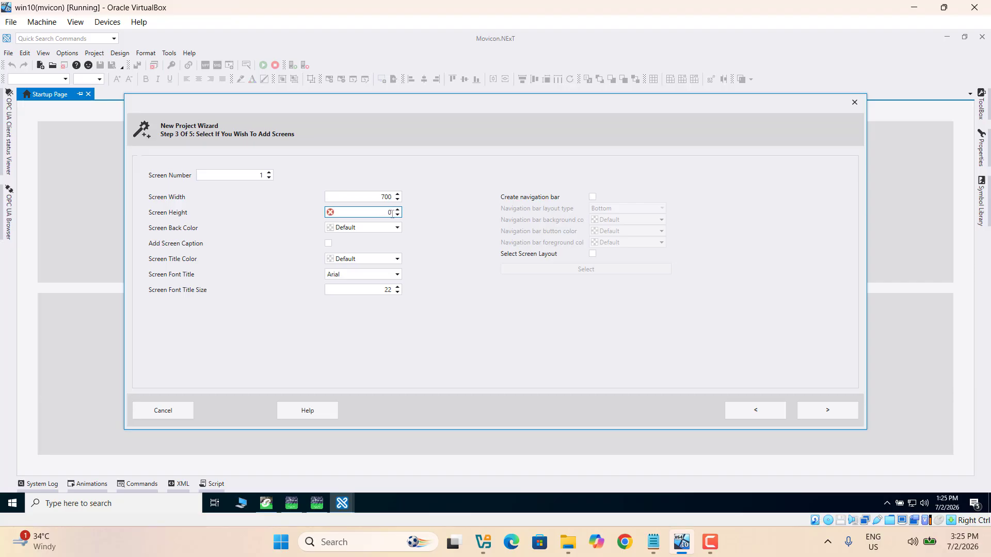
text(700)
Step: Set the screen's back color to the light blue theme color #FF4BCBFF and accept the screen settings
click(401, 230)
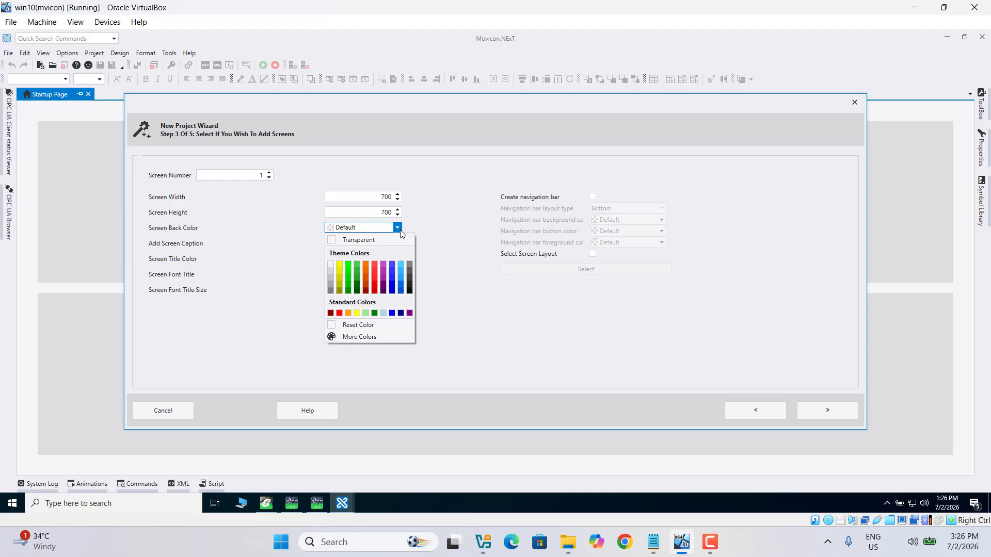
click(401, 266)
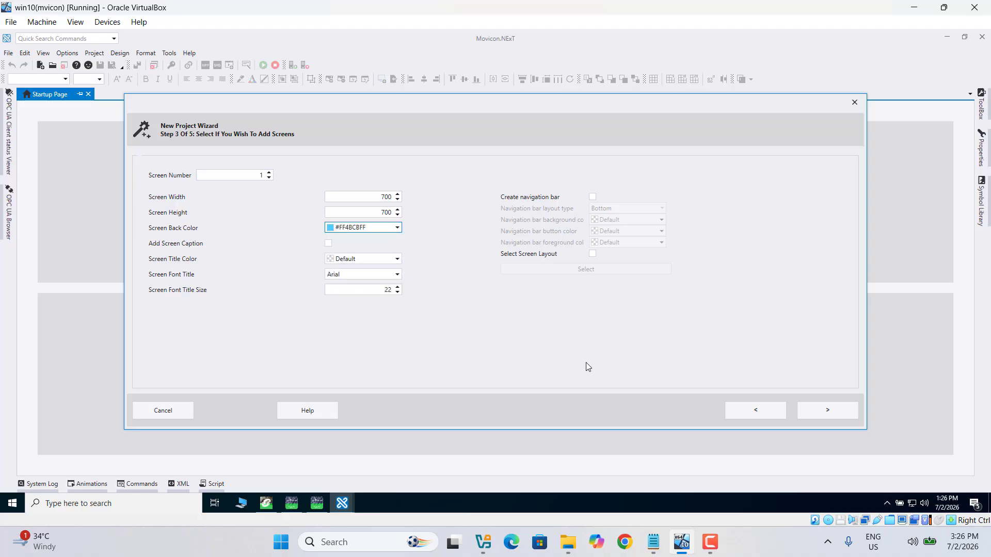
click(824, 414)
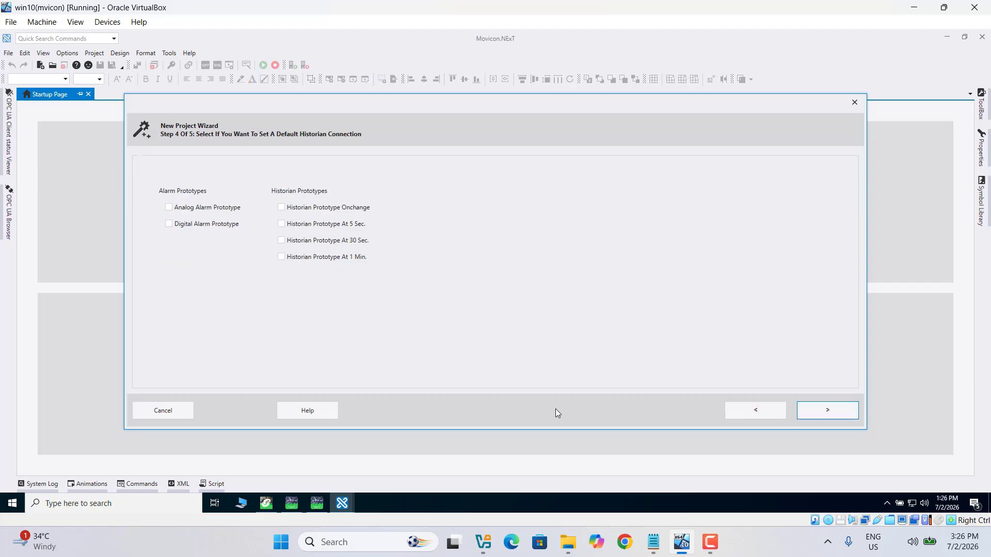
Step: Finish the project wizard without alarm or historian prototypes, and open Screen1 briefly to check its canvas
click(829, 413)
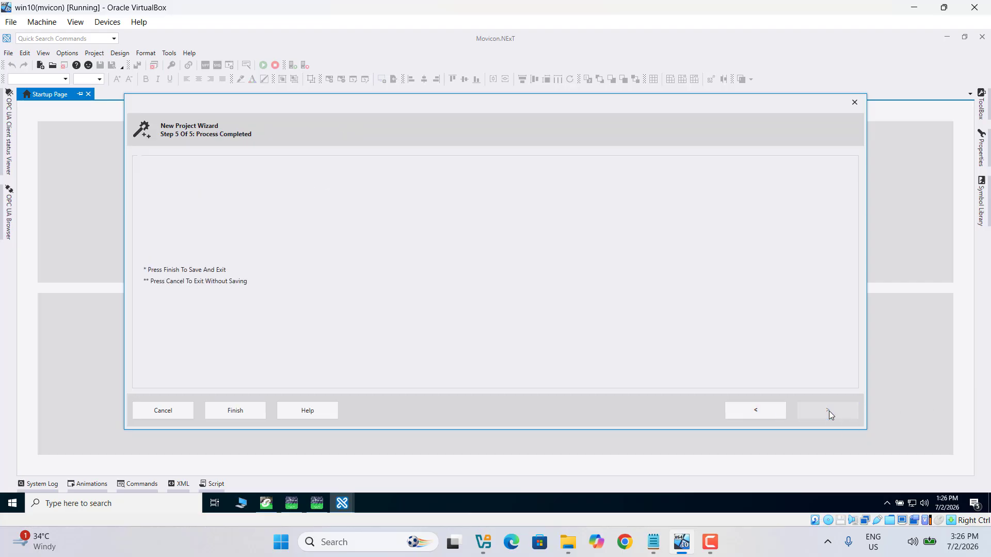
click(231, 419)
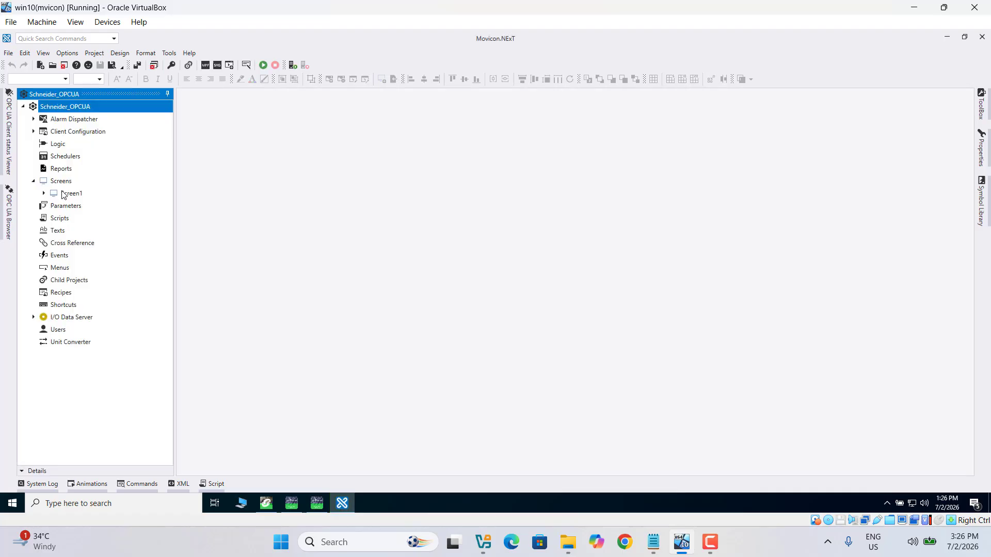
double_click(63, 194)
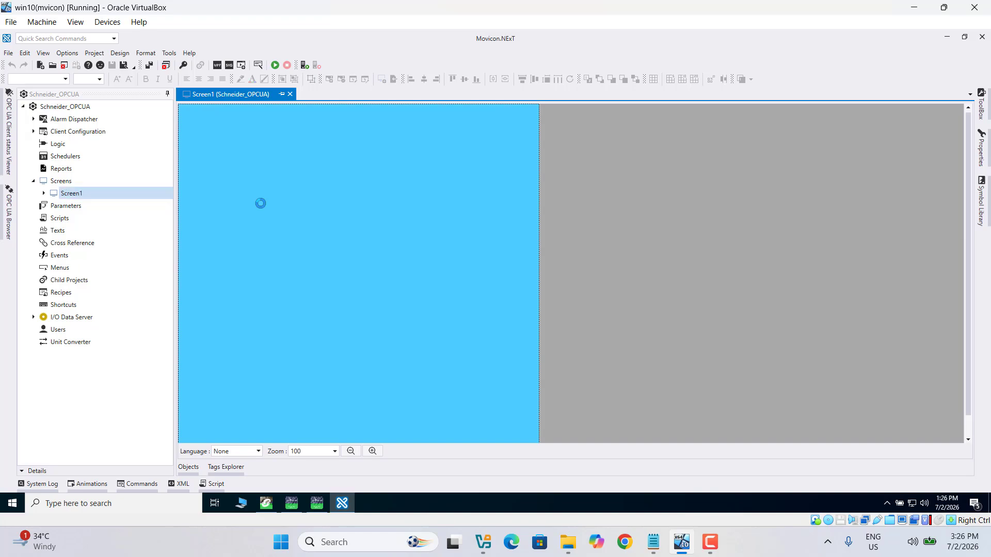
click(290, 94)
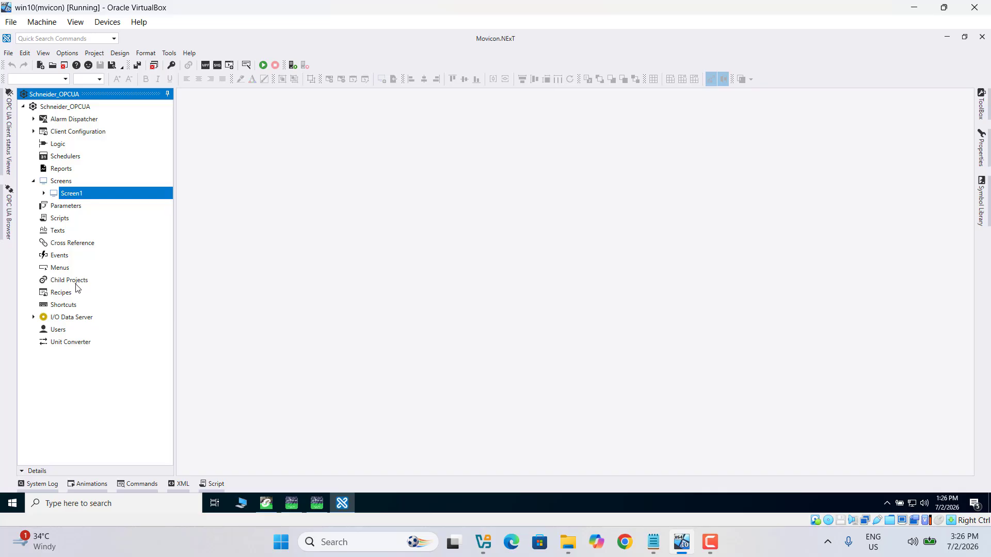
Step: Add the OPC UA Client driver to the I/O Data Server, keeping the default general properties, Channel0 and Station0
click(33, 317)
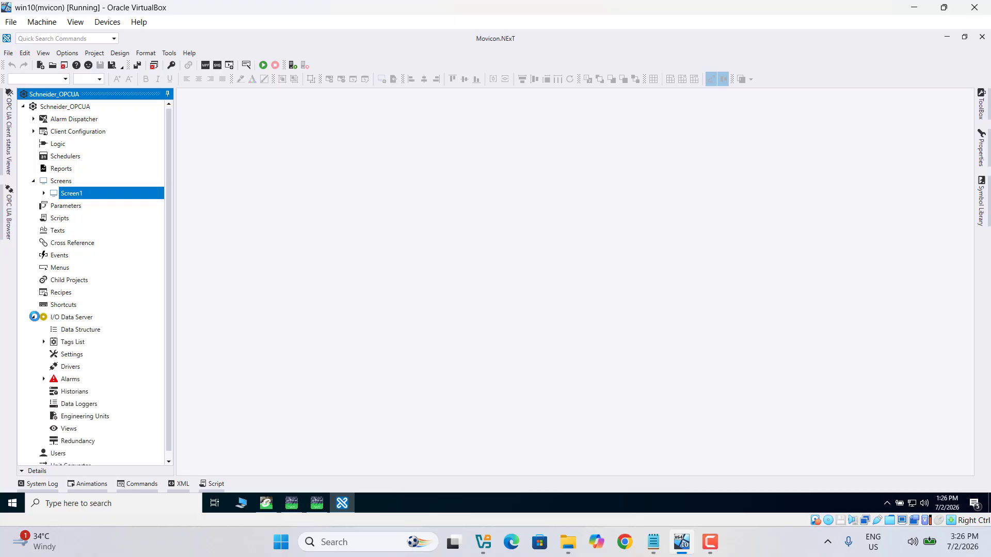
double_click(69, 367)
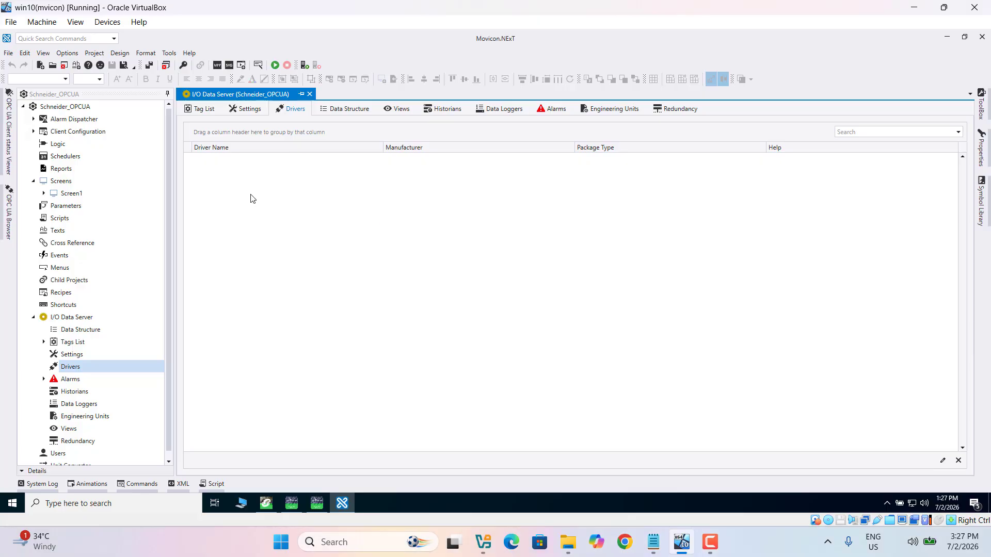
right_click(252, 199)
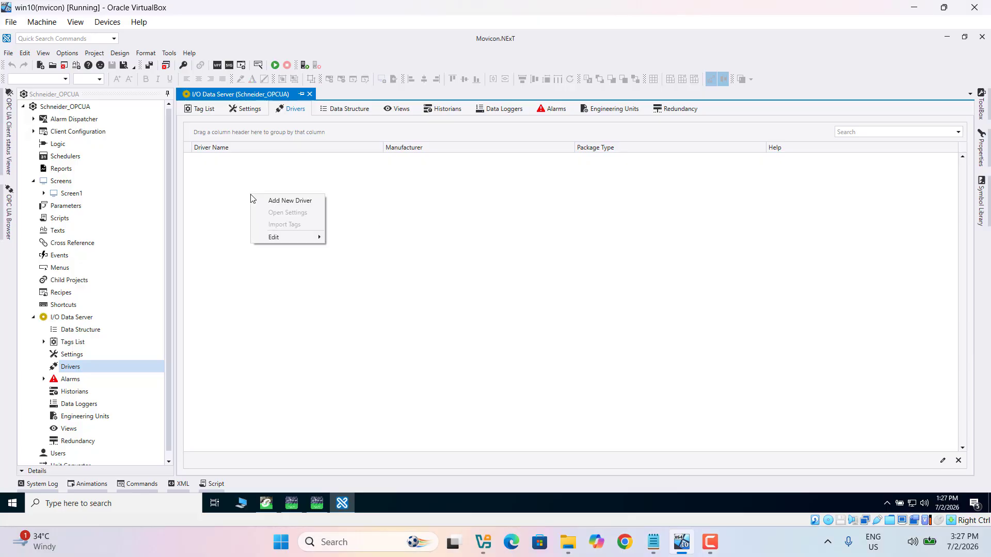
click(282, 202)
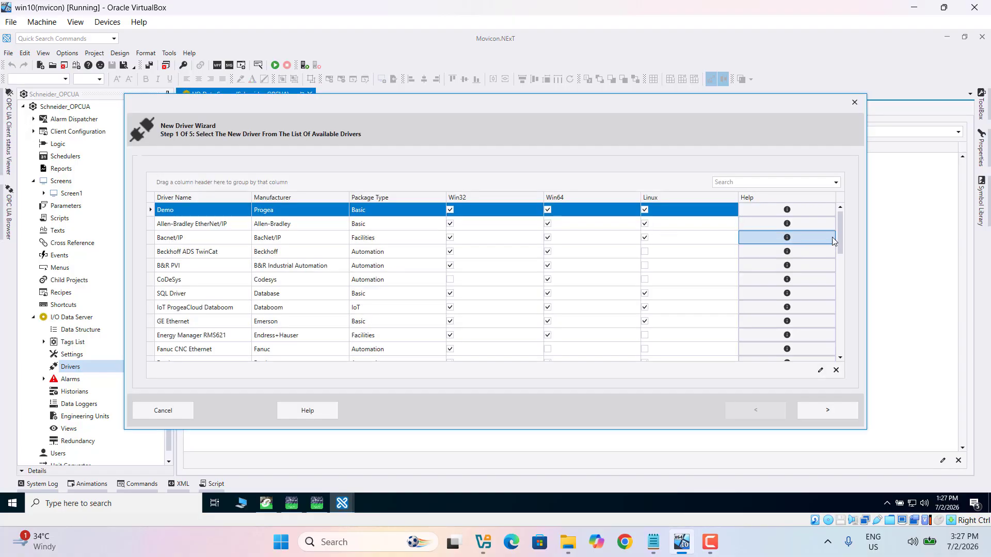
scroll(830, 291, down, 3)
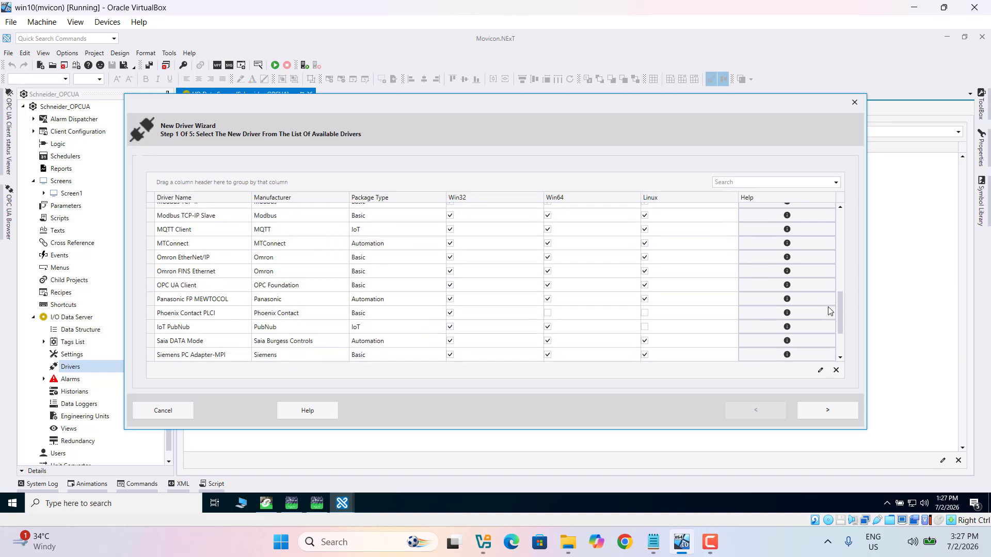
click(171, 287)
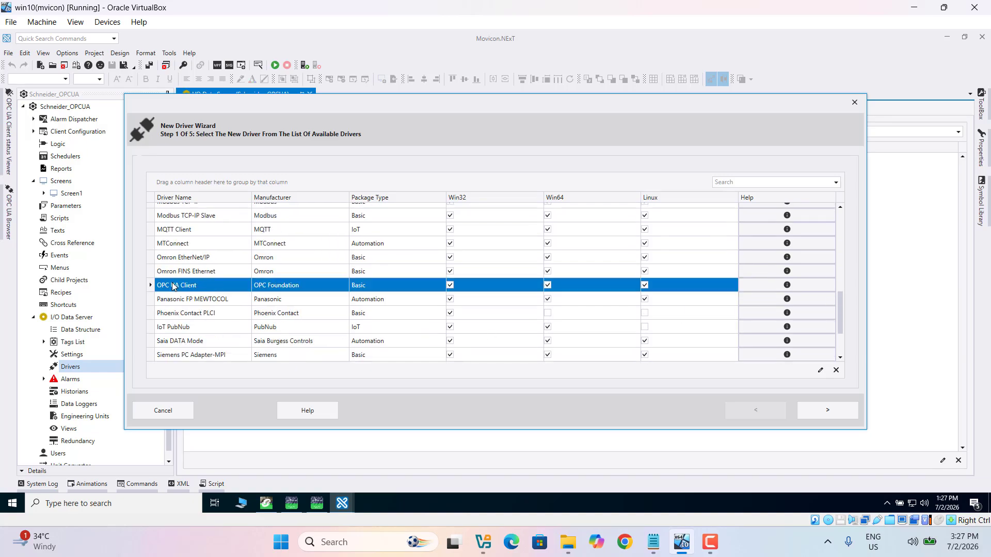
click(835, 411)
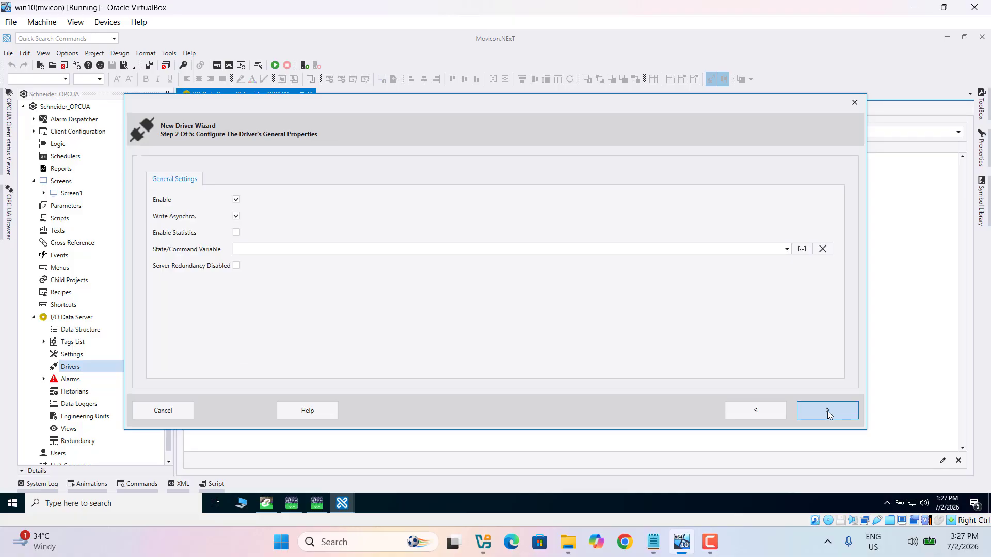
click(828, 411)
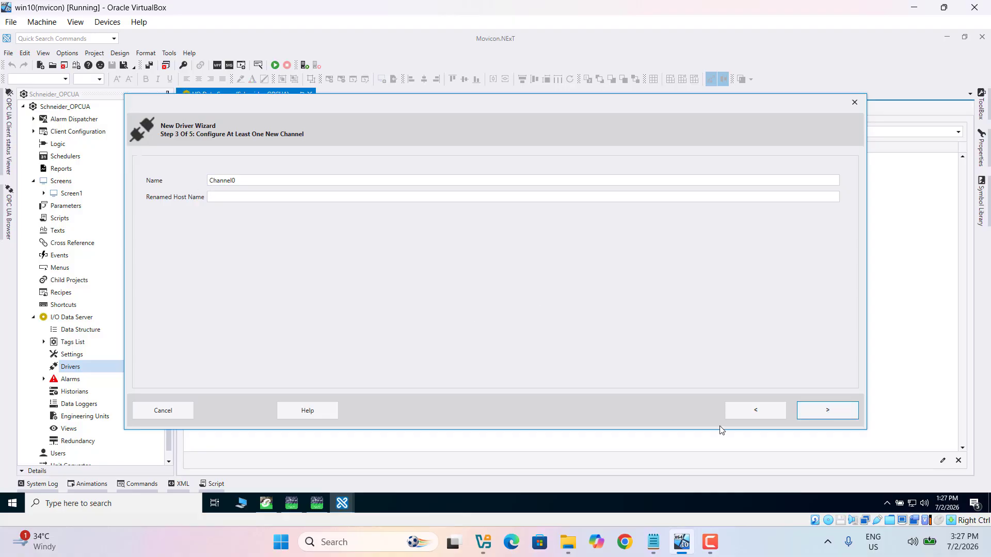
click(832, 410)
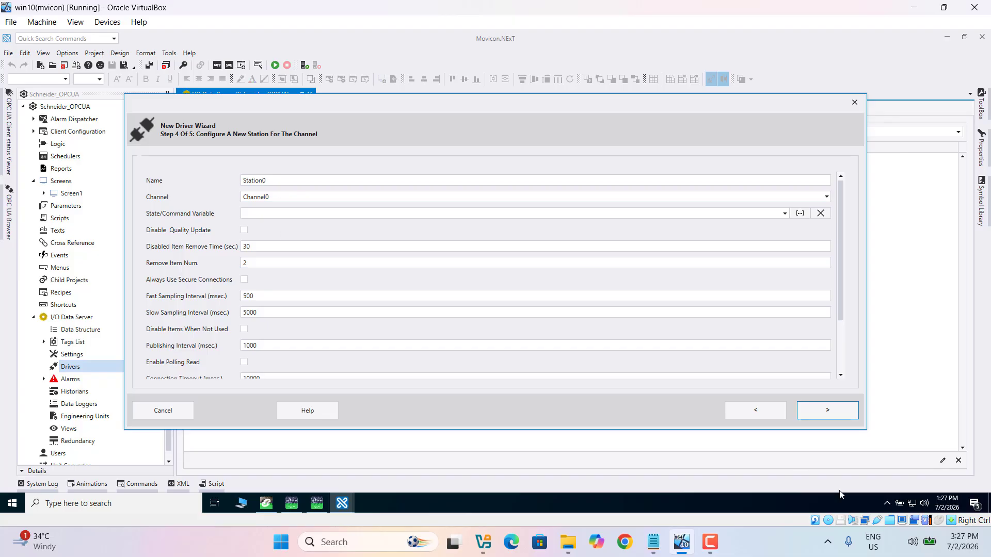
click(828, 415)
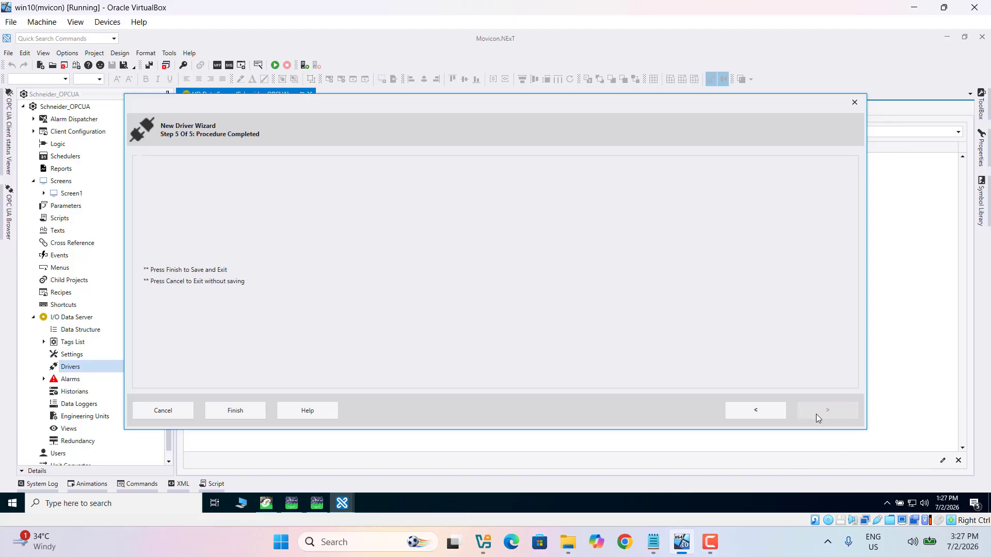
click(229, 408)
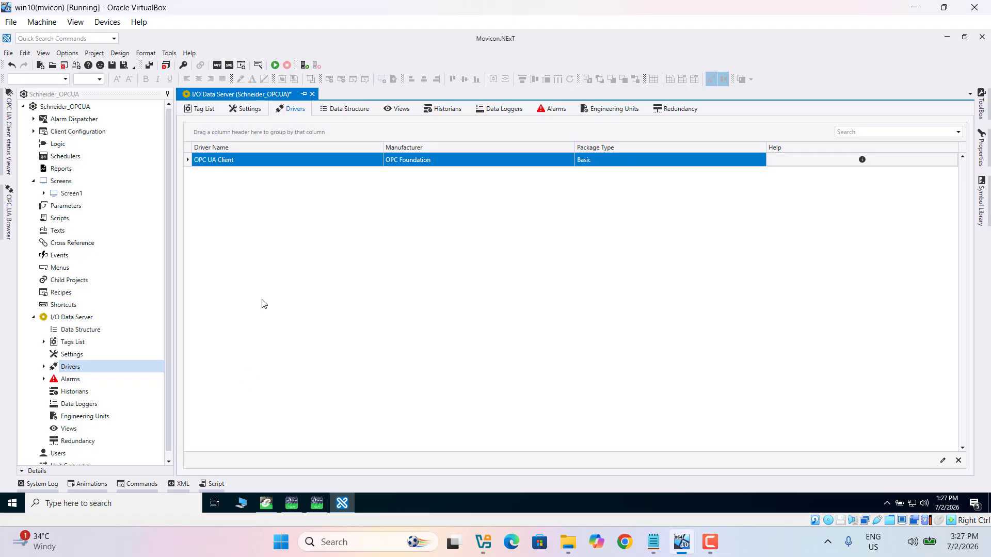
Step: Add a new tag to the I/O Data Server's tag list and name it start
click(199, 110)
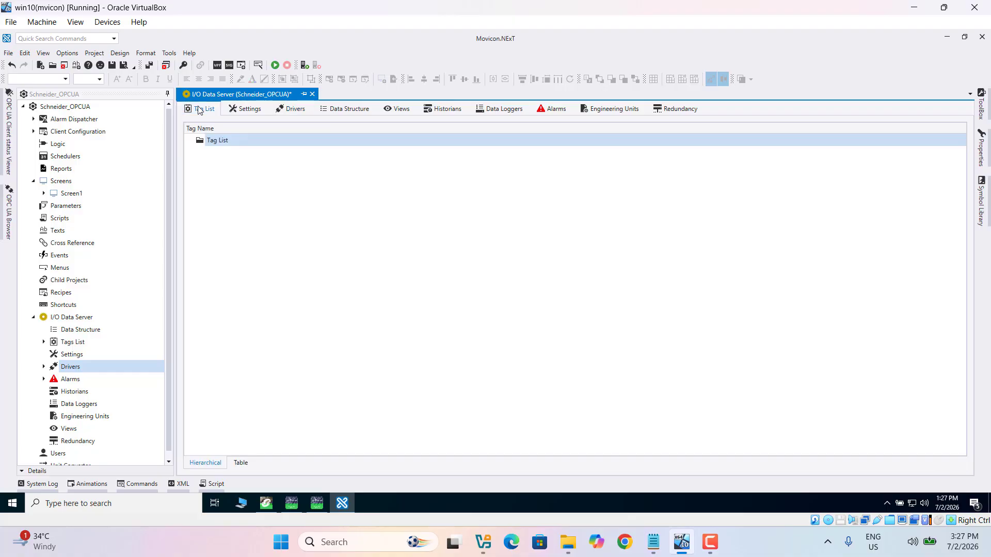
right_click(236, 185)
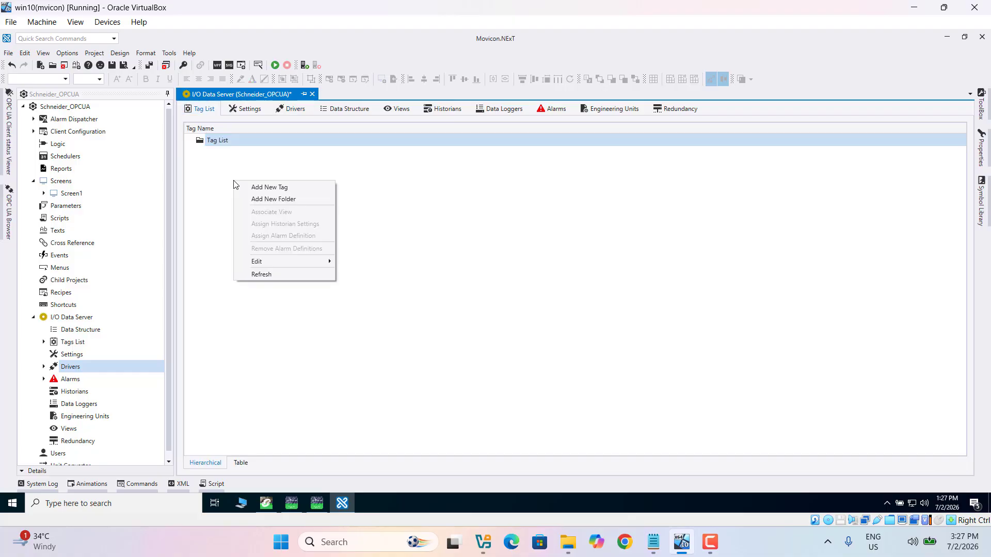
click(274, 187)
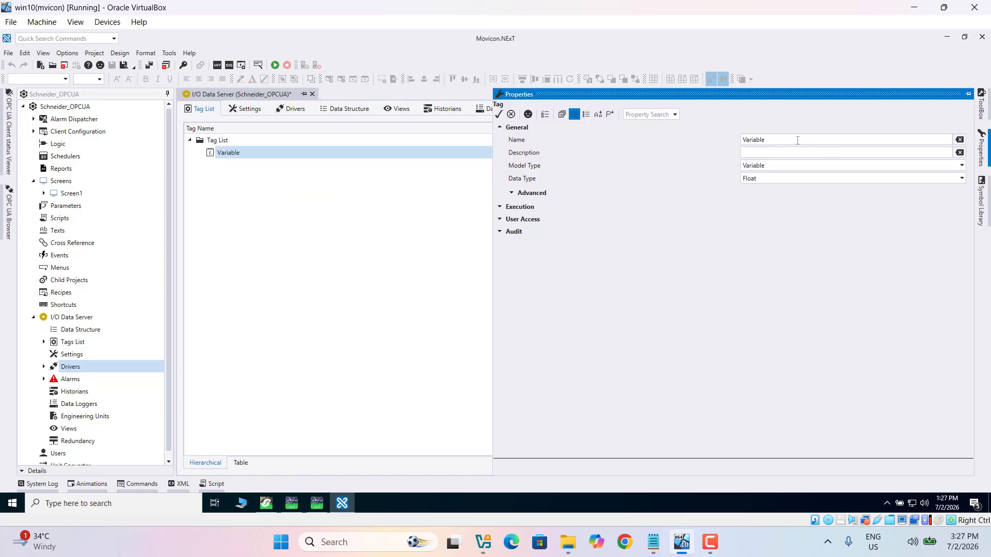
click(797, 140)
key(BackSpace)
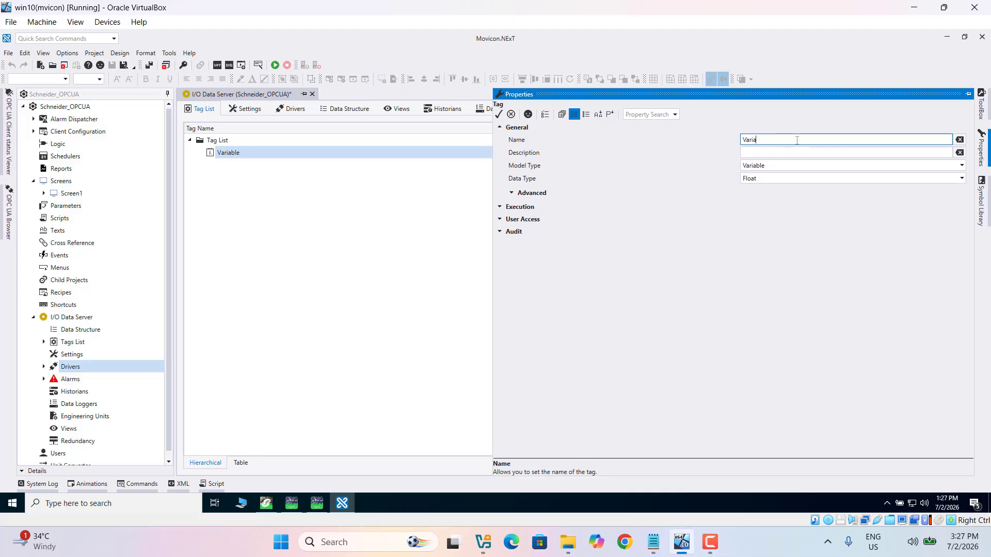
key(BackSpace)
key(BackSpace)
key(BackSpace)
key(BackSpace)
key(BackSpace)
Step: Open the OPC UA item browser for the start tag's physical I/O address and begin adding a new endpoint
click(500, 208)
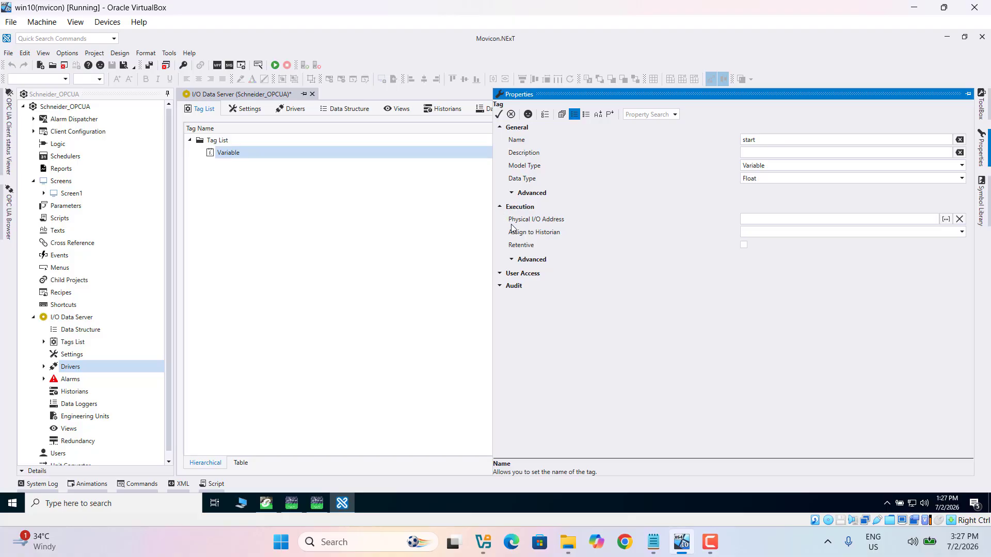
click(946, 220)
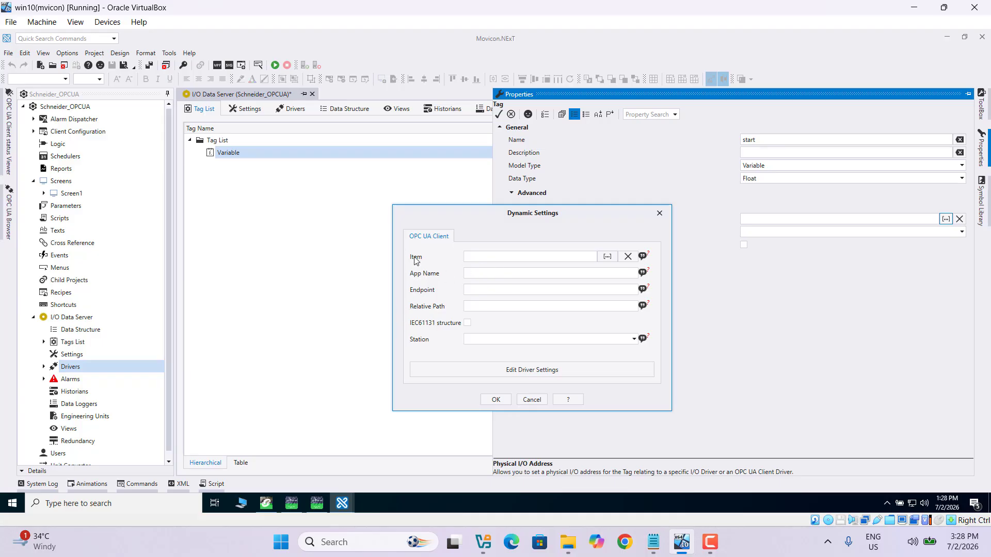
click(607, 257)
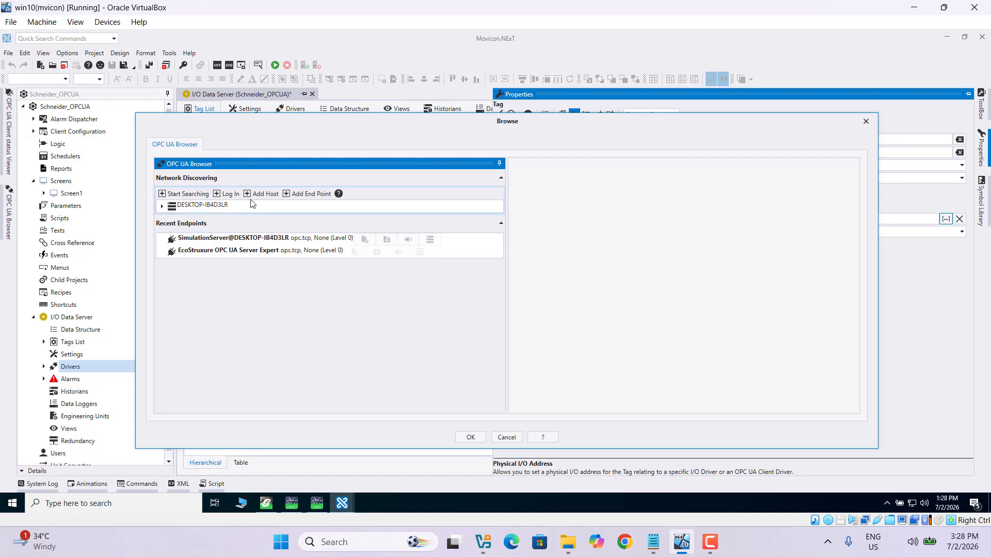
click(310, 194)
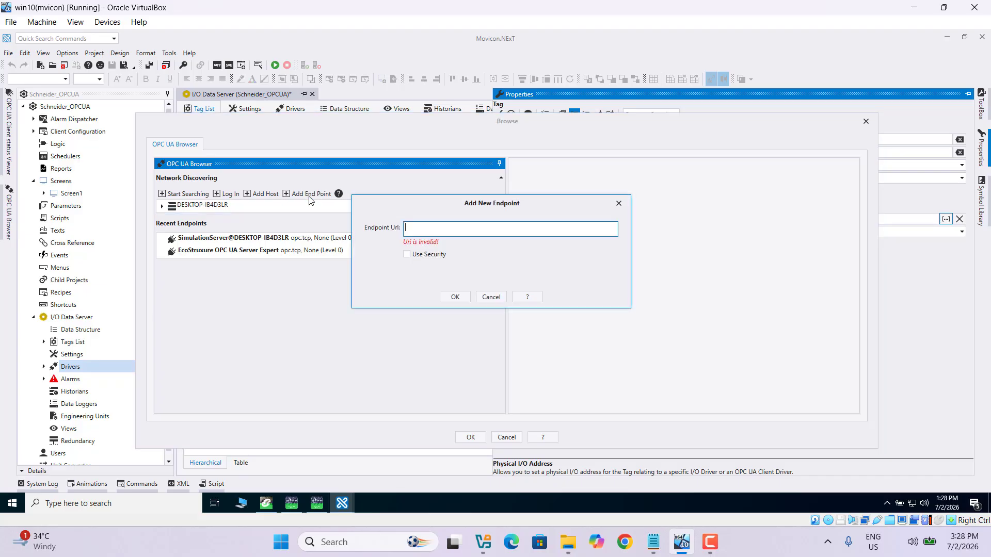
Step: Switch to EcoStruxure OPC UA Server Expert, copy the full server endpoint URL, and minimize its window
click(320, 505)
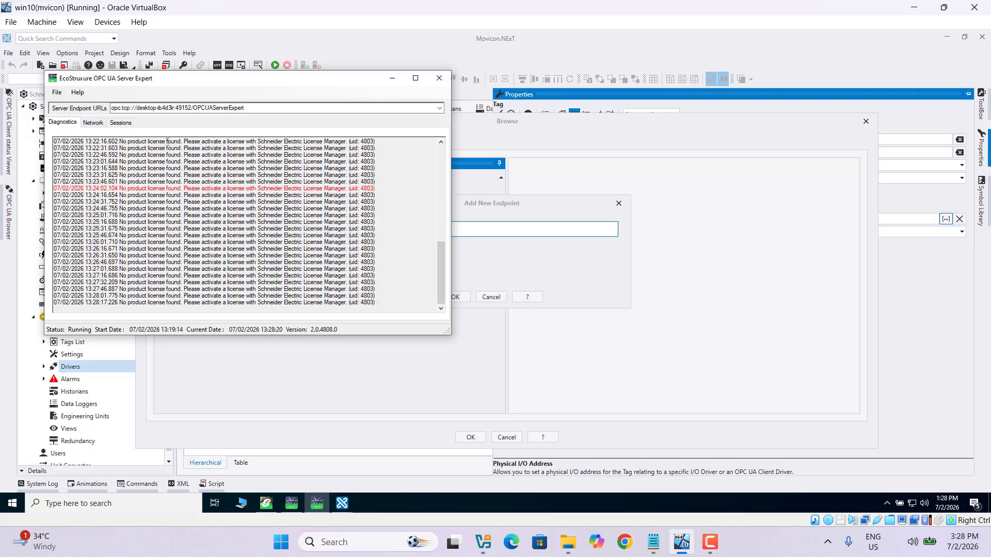
double_click(262, 111)
click(261, 111)
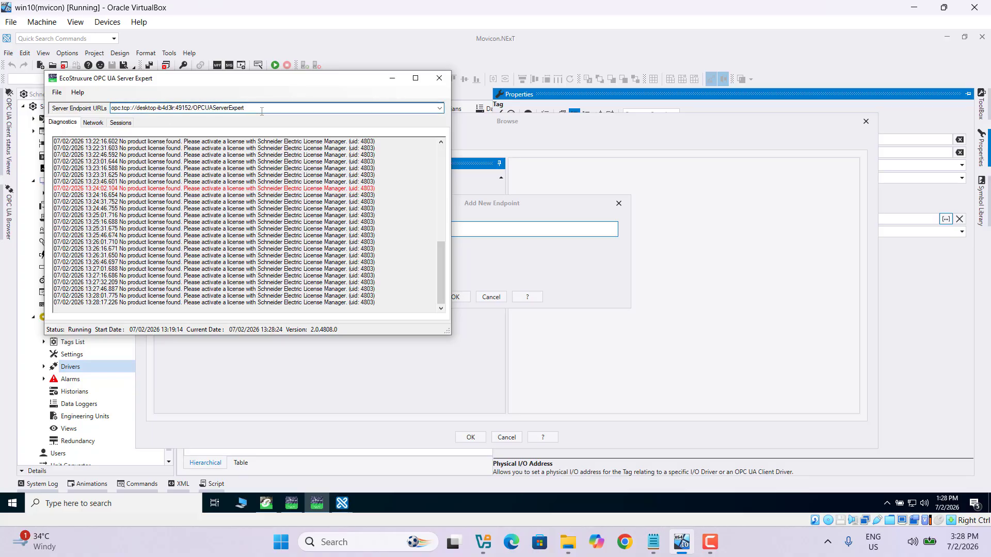
double_click(262, 111)
click(262, 111)
double_click(261, 111)
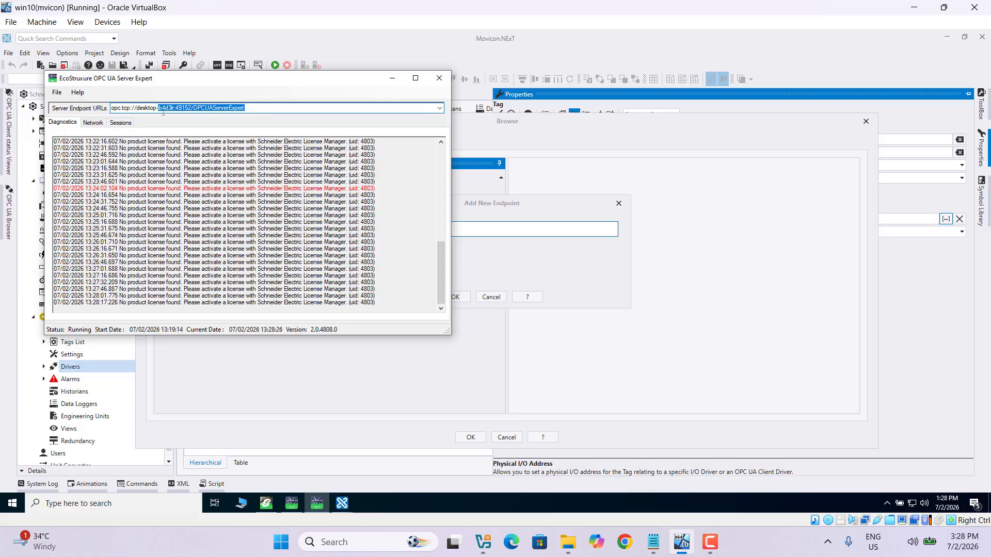
drag(163, 112, 59, 115)
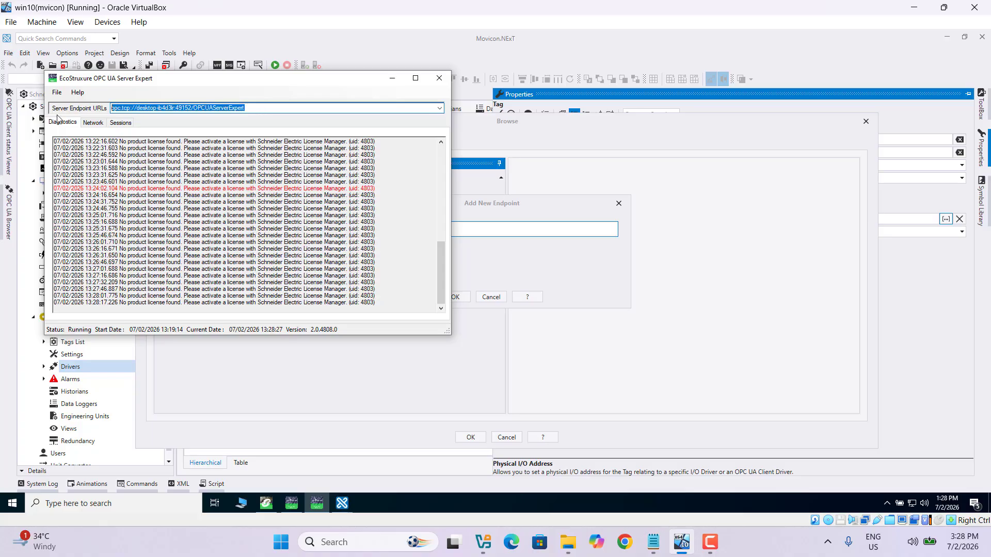
right_click(163, 108)
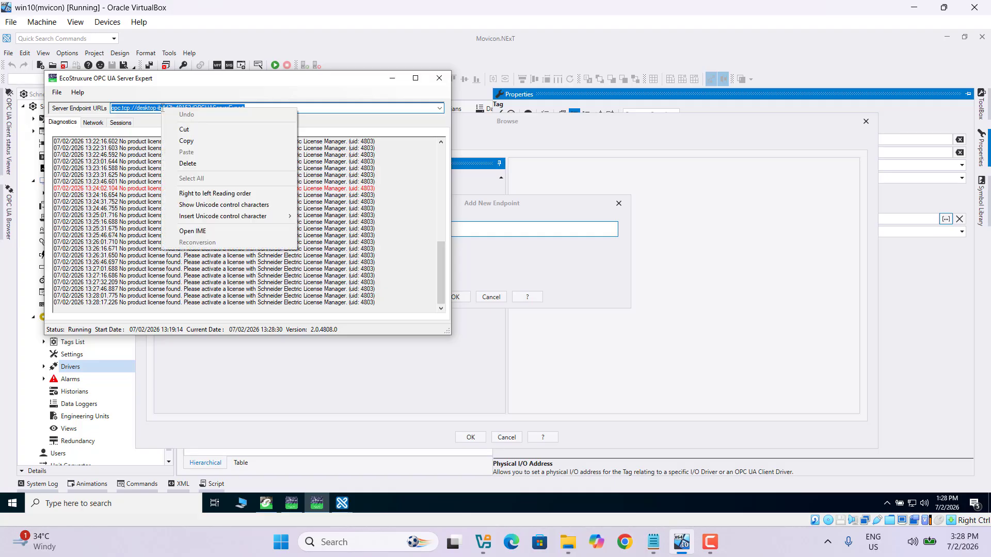
click(203, 141)
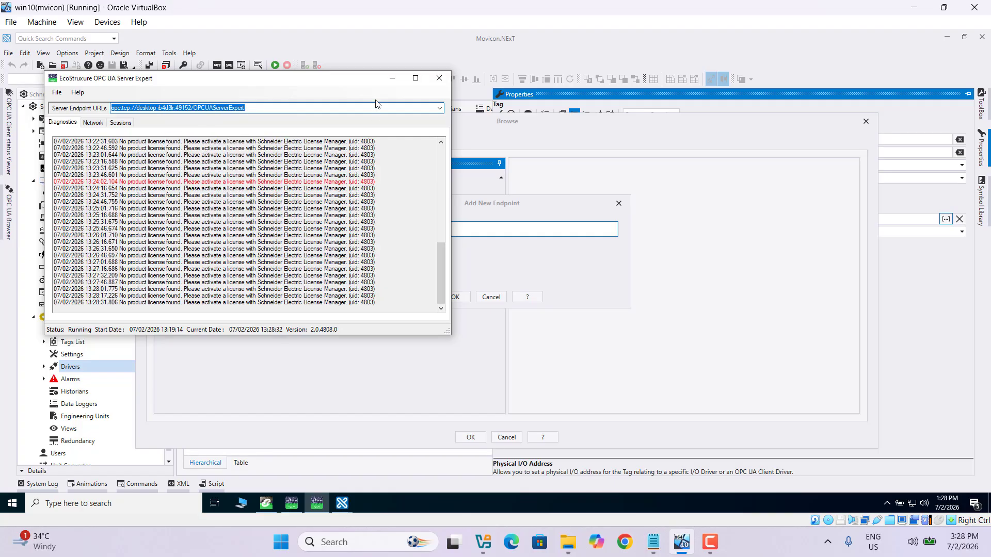
click(392, 78)
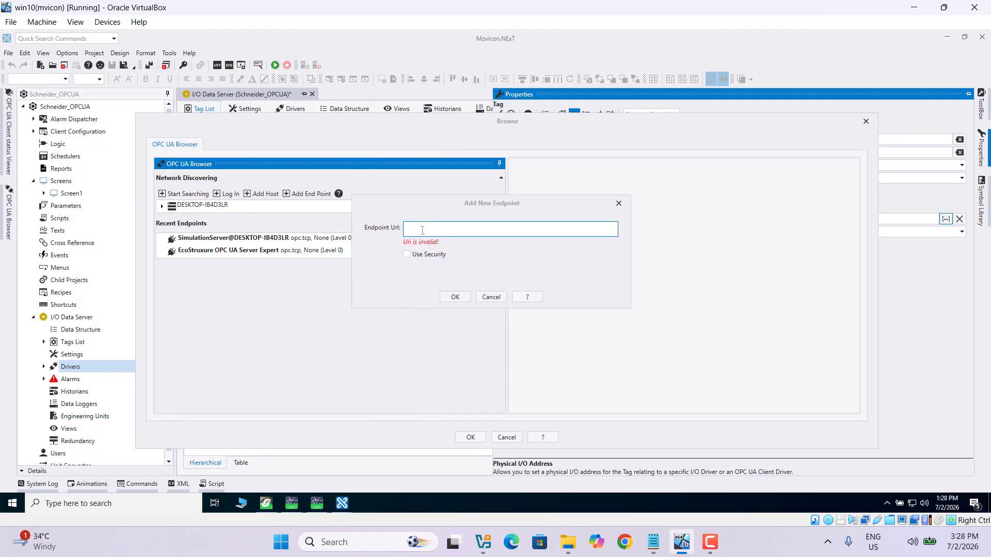
Step: Add the endpoint opc.tcp://desktop-ib4d3lr:49152/OPCUAServerExpert without security, using the copied URL
click(422, 230)
right_click(423, 230)
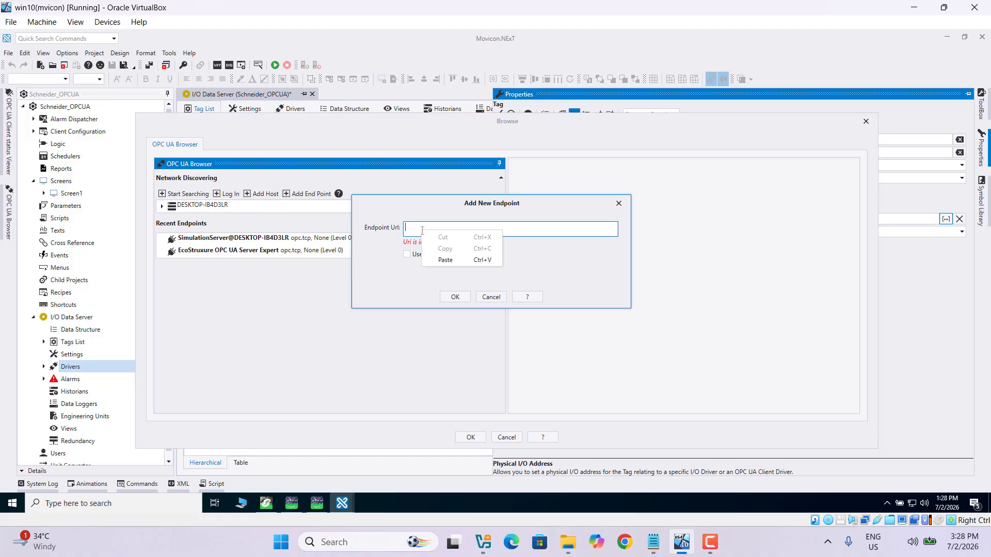
click(445, 260)
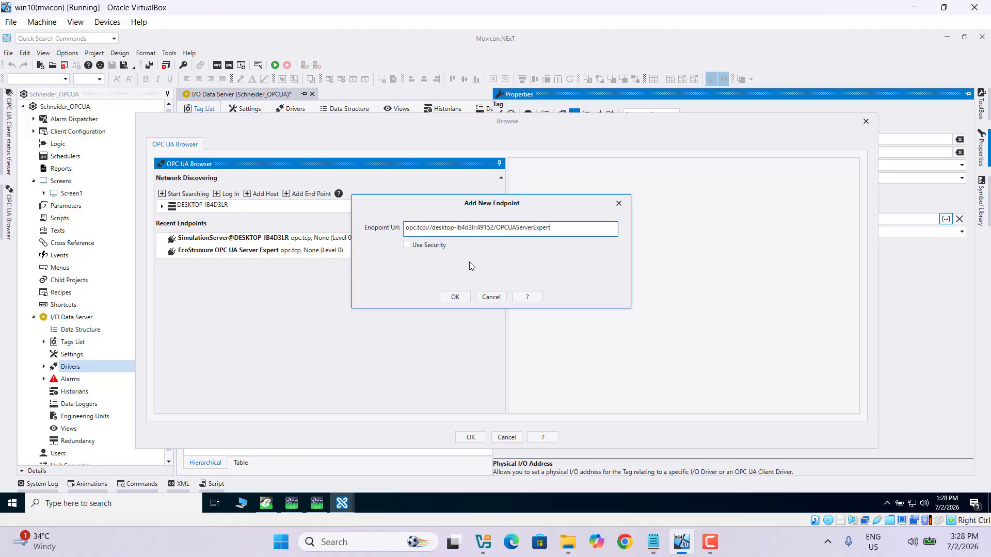
click(455, 297)
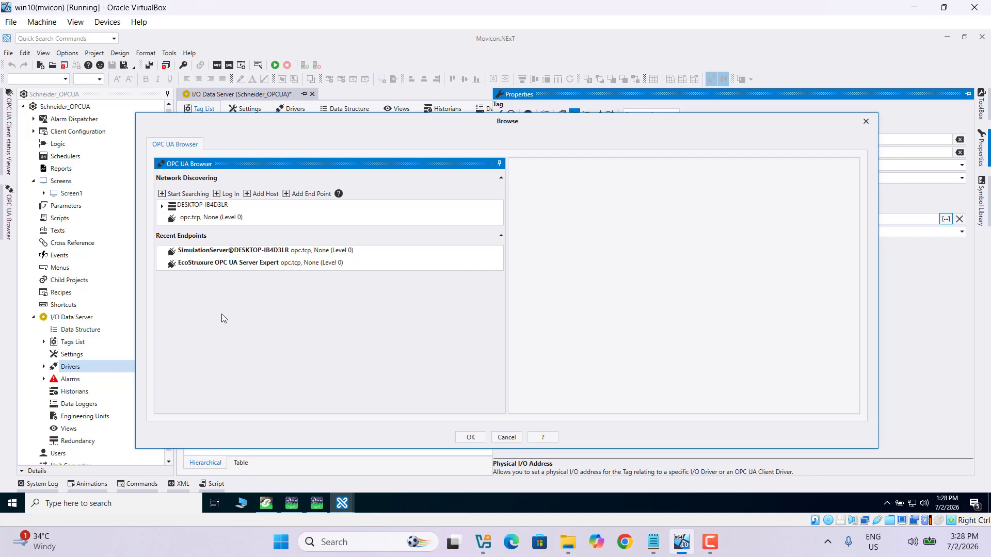
Step: Connect to the newly added opc.tcp endpoint and accept the server's untrusted certificate
mouse_move(182, 221)
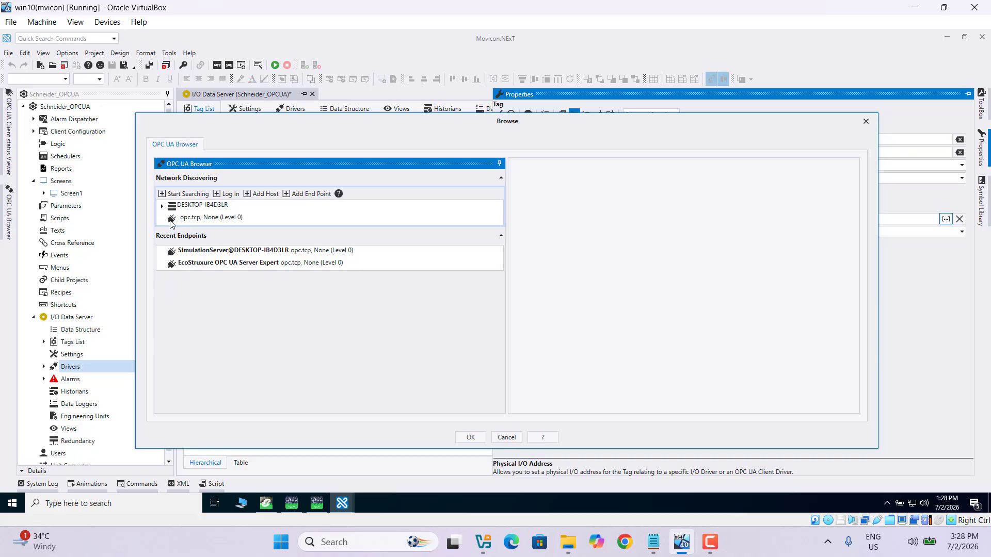
double_click(172, 221)
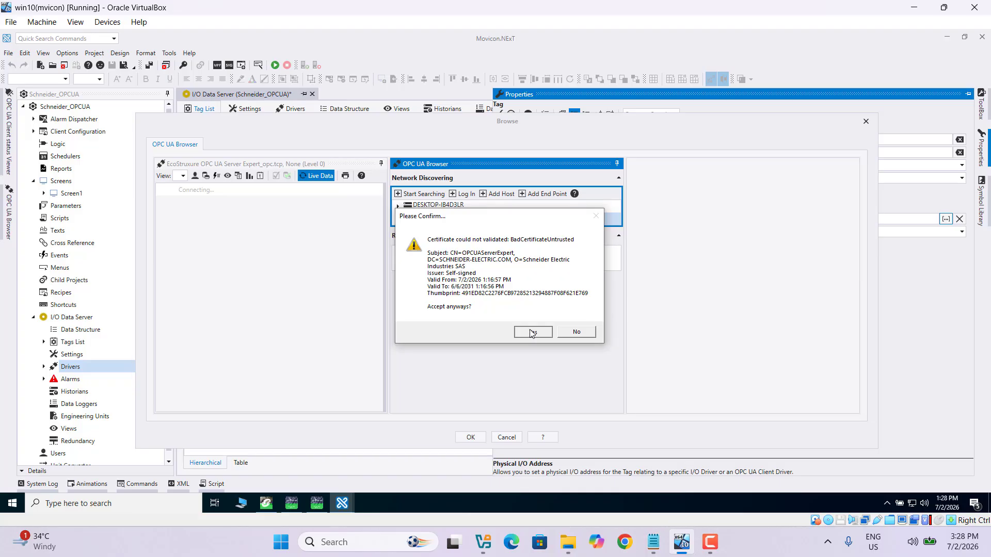
click(532, 332)
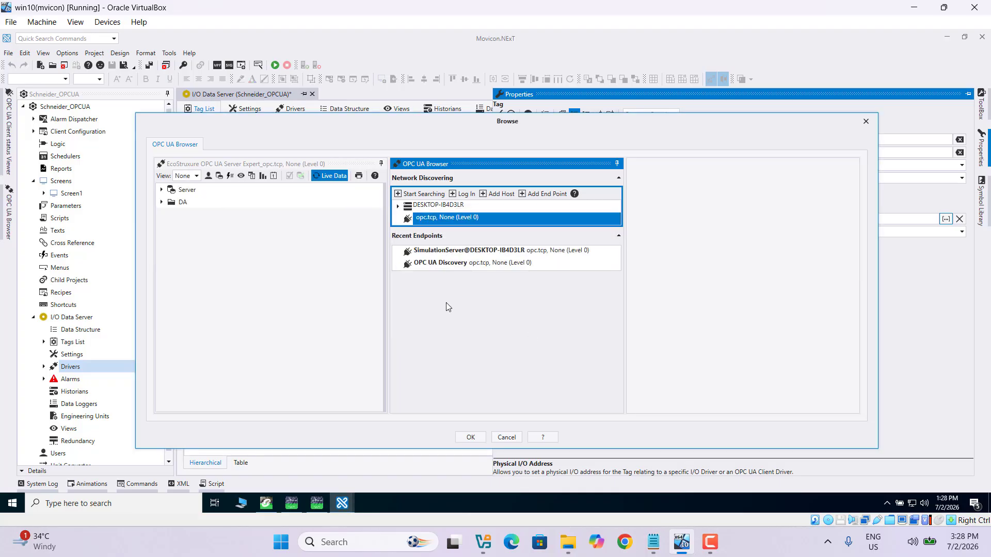
Step: Link the start tag to the server's DA/test/start variable and assign it to Station0
click(162, 202)
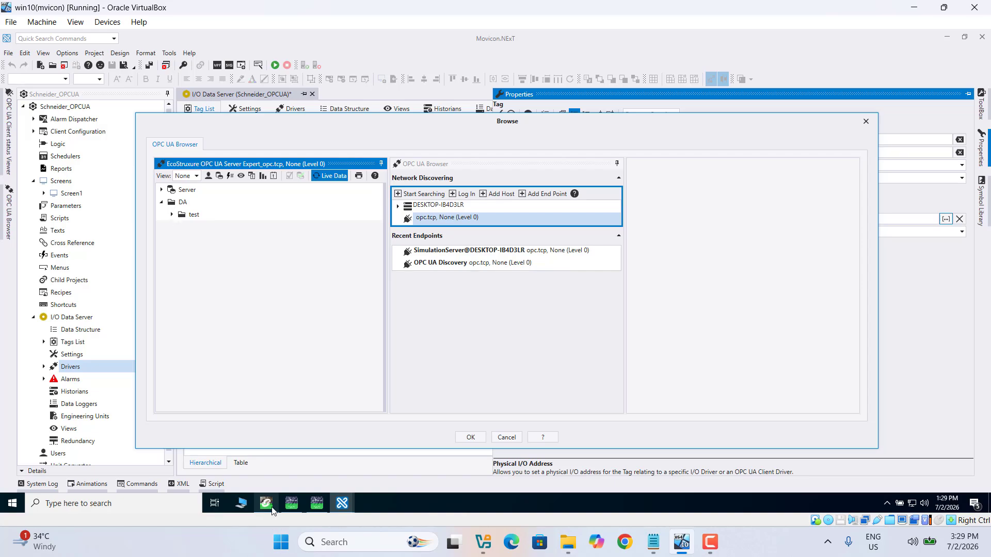
click(172, 215)
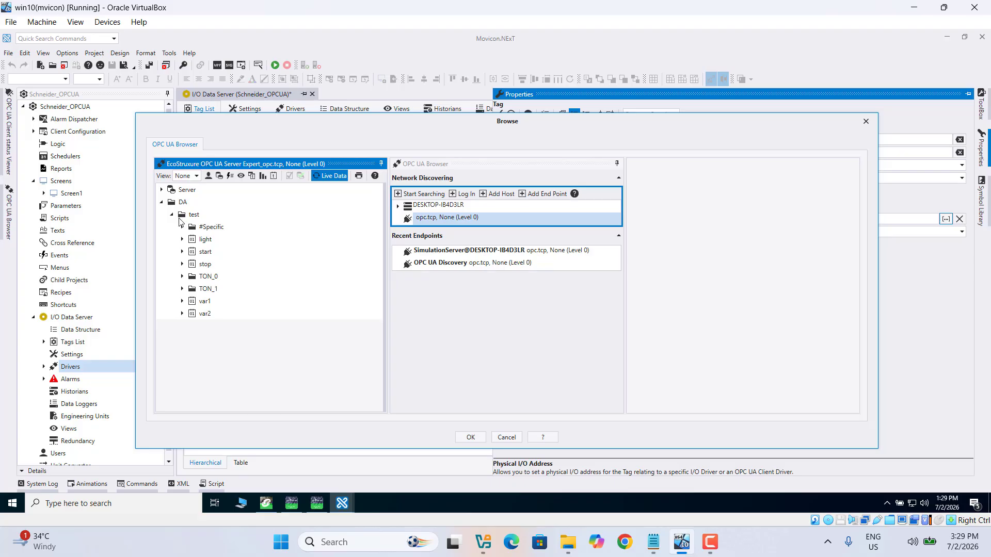
click(205, 255)
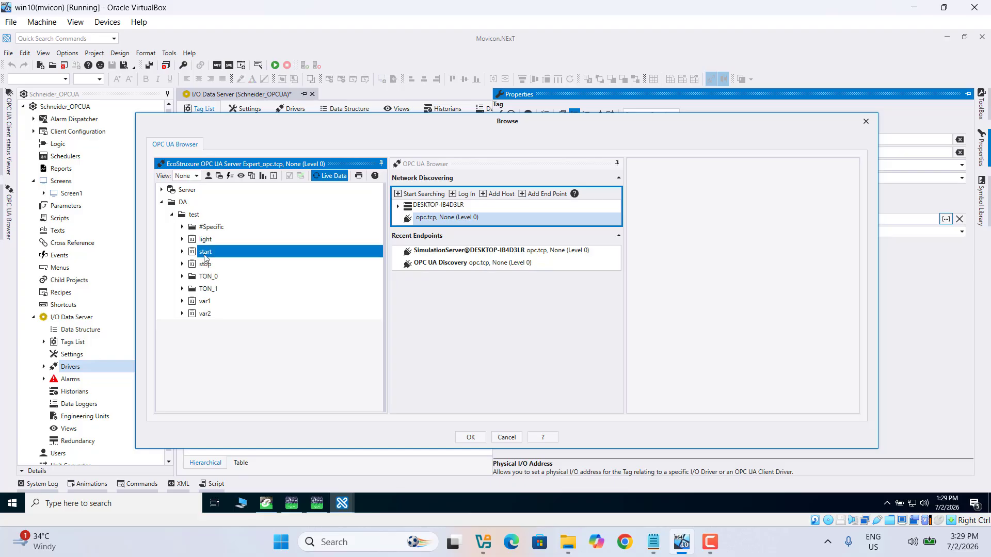
click(470, 438)
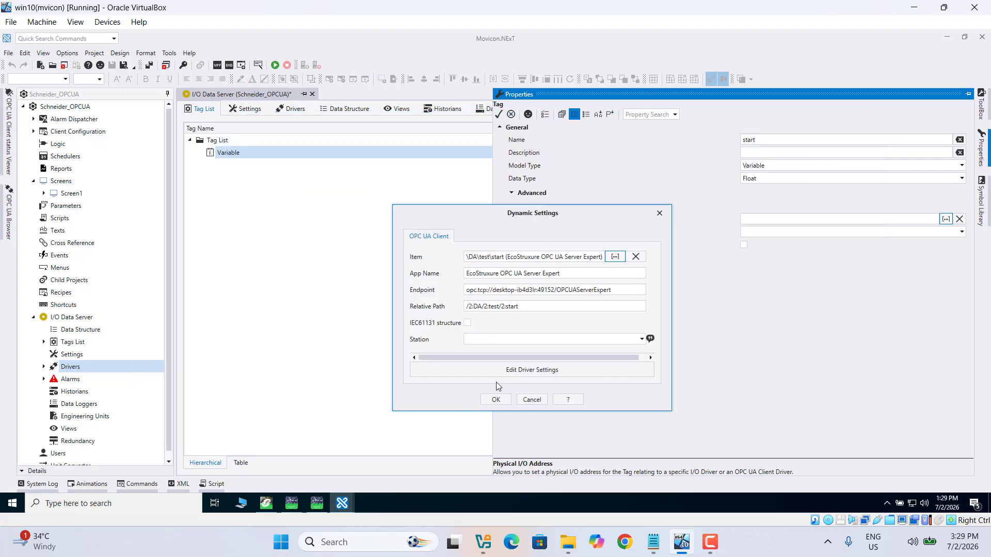
click(640, 339)
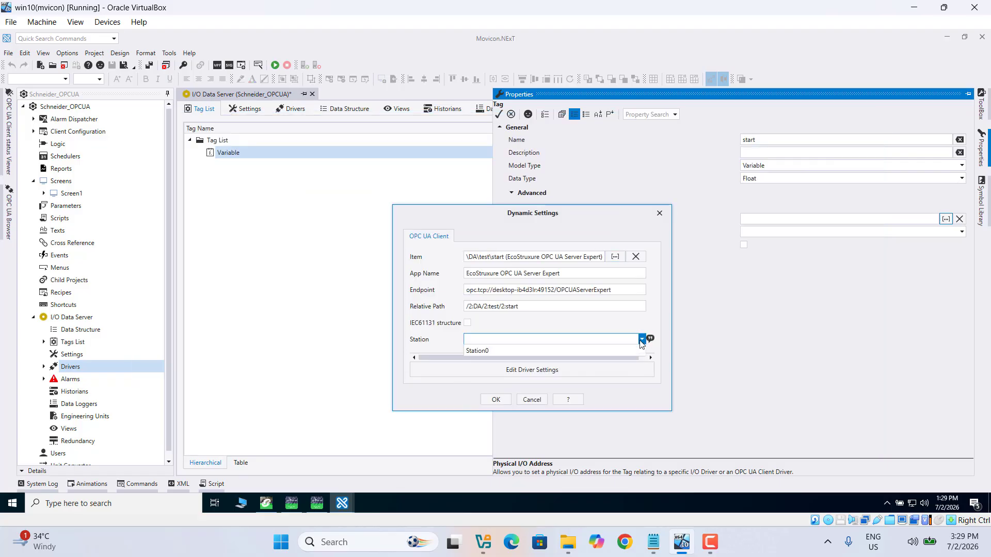
click(507, 347)
click(494, 404)
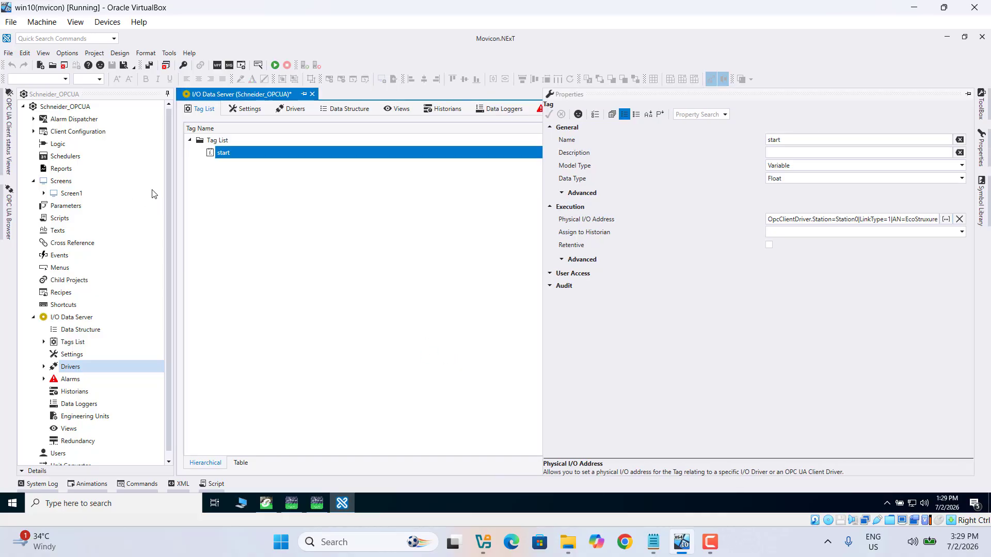
Step: Add a new tag to the Tag List and name it stop
right_click(228, 196)
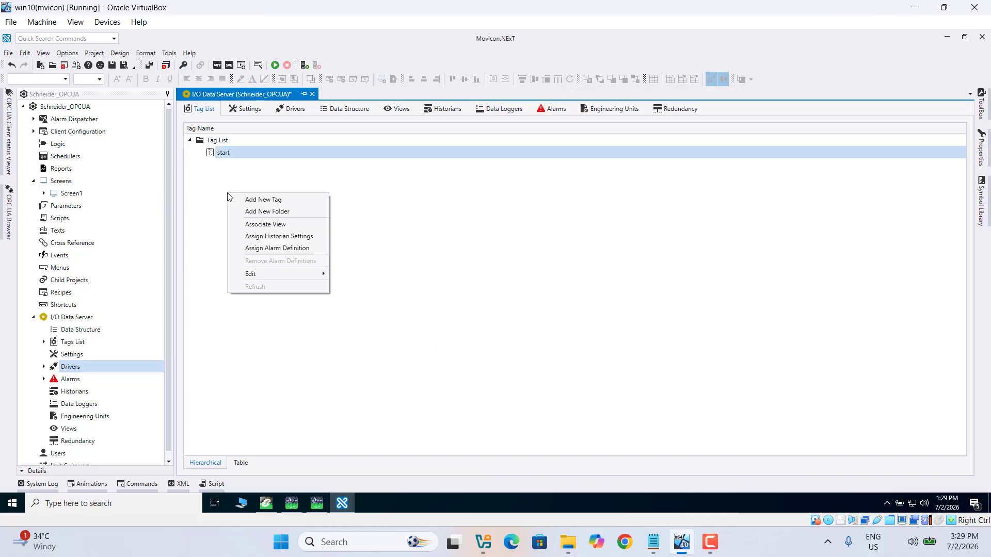
click(274, 200)
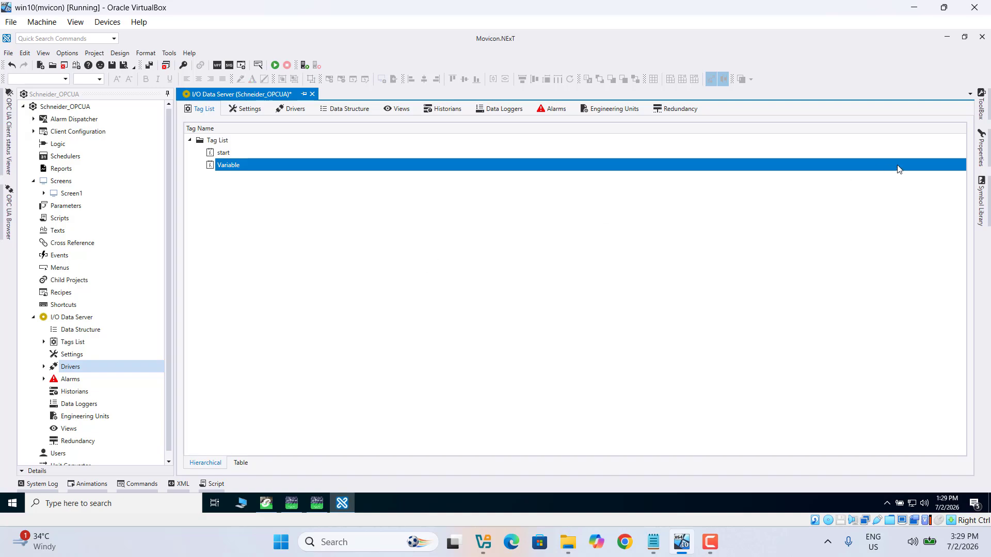
click(981, 150)
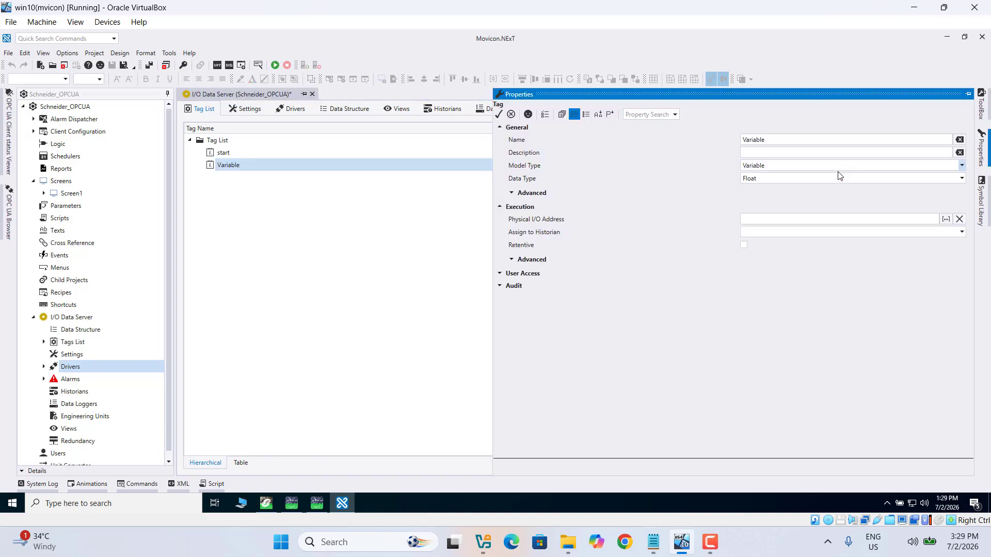
click(810, 138)
key(BackSpace)
key(BackSpace)
key(BackSpace)
key(BackSpace)
key(BackSpace)
key(BackSpace)
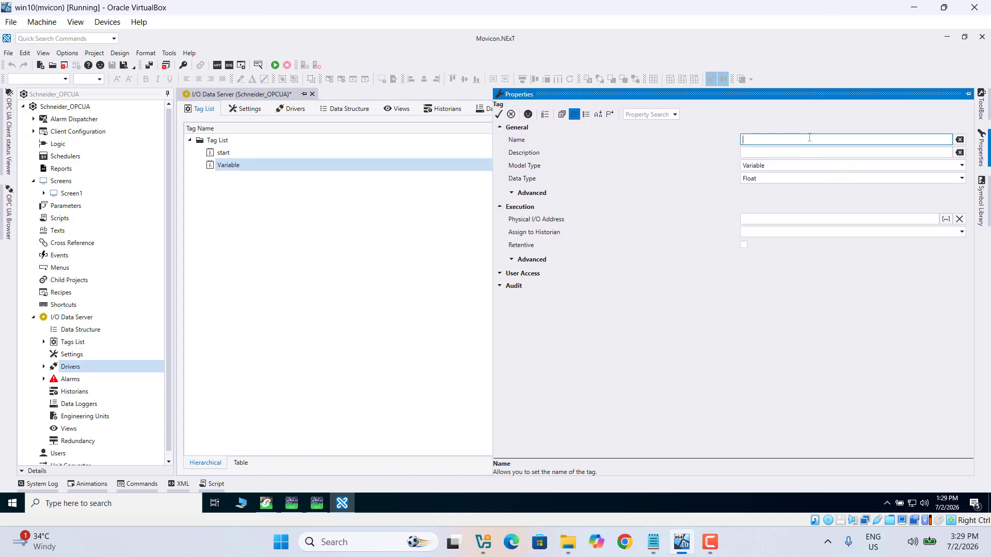
text(stop)
Step: Set the stop tag's physical I/O address to the server's DA/test/stop variable on Station0 and apply the changes
click(943, 220)
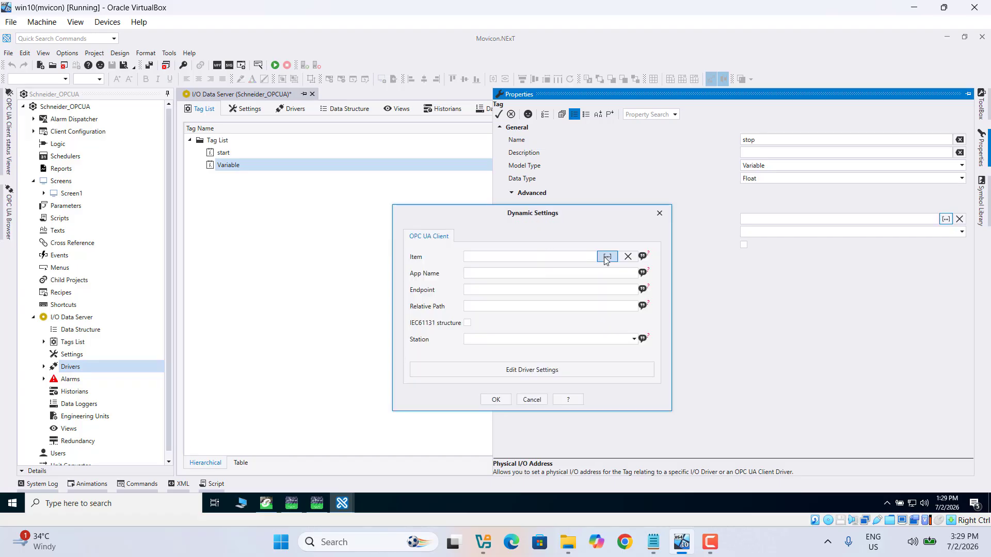
click(608, 256)
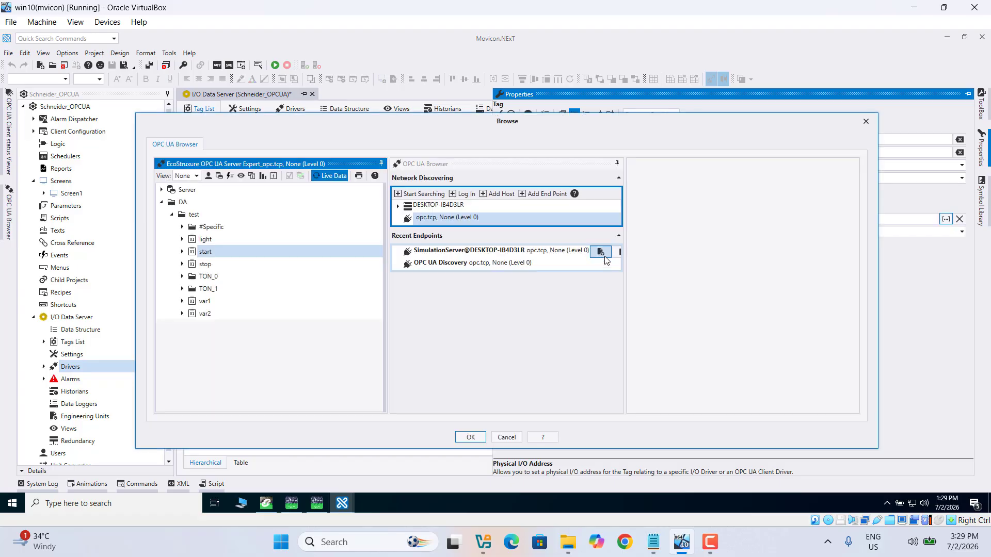
click(206, 264)
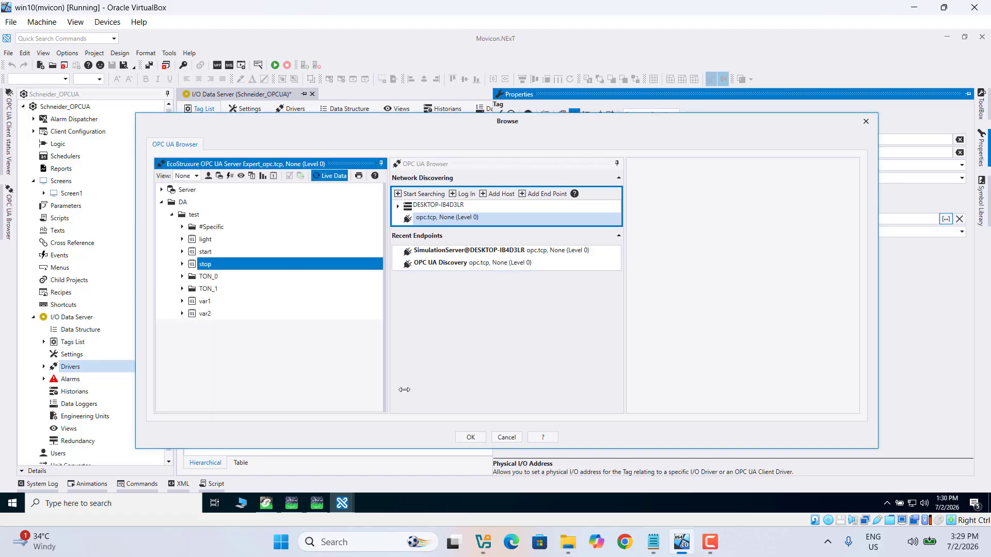
click(470, 437)
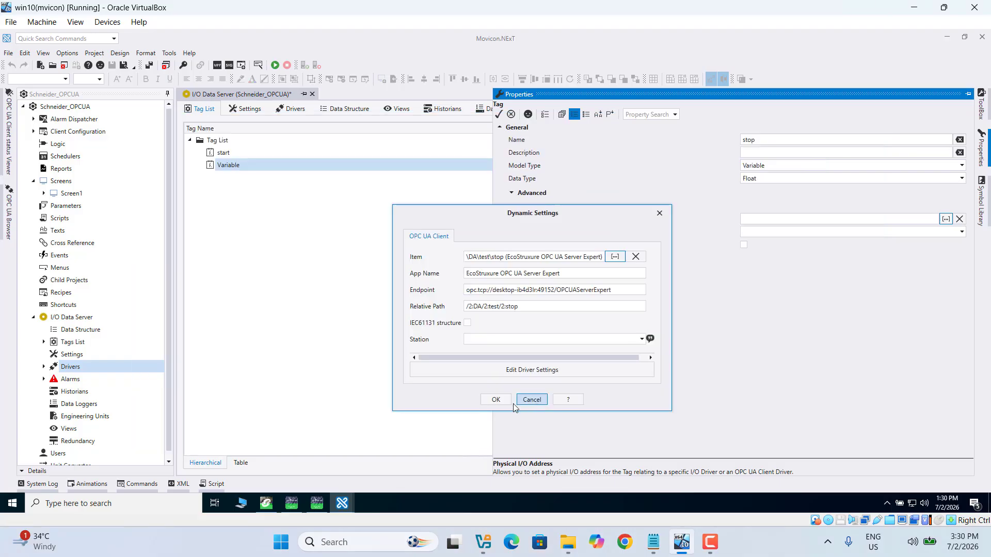
click(642, 339)
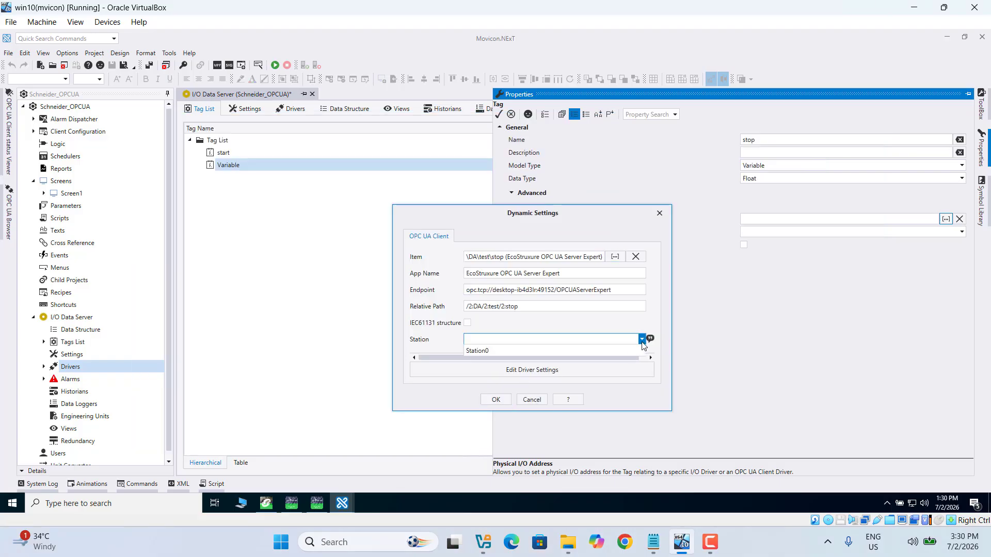
click(506, 352)
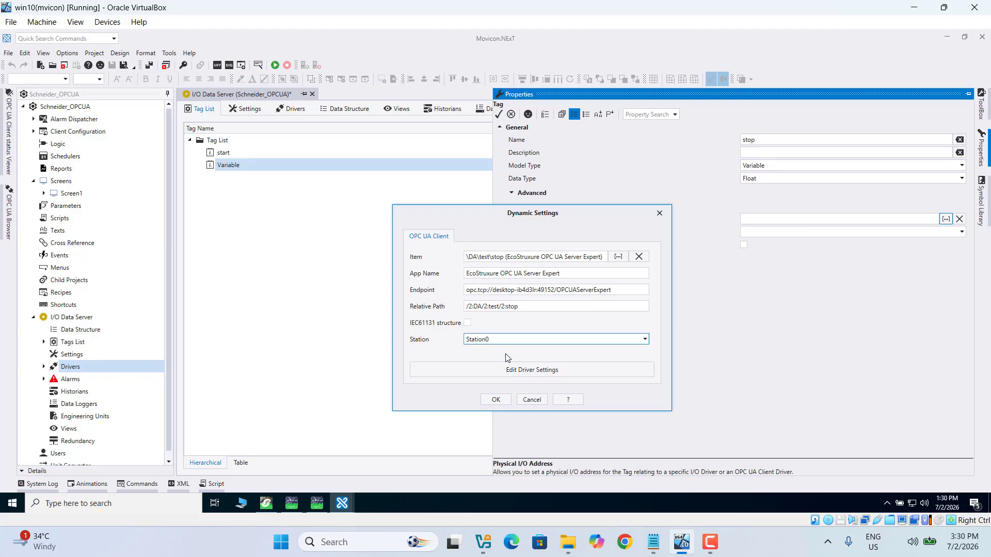
click(500, 404)
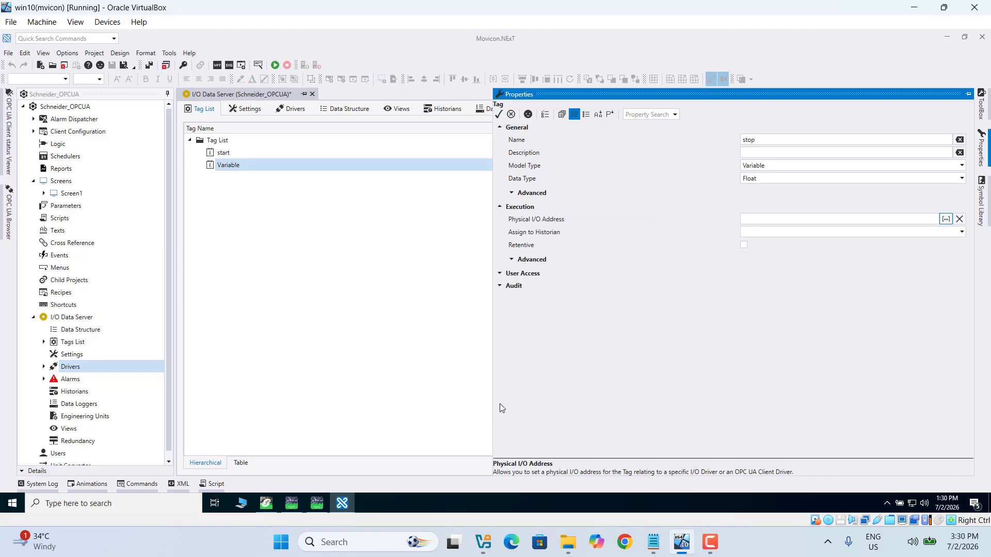
click(409, 372)
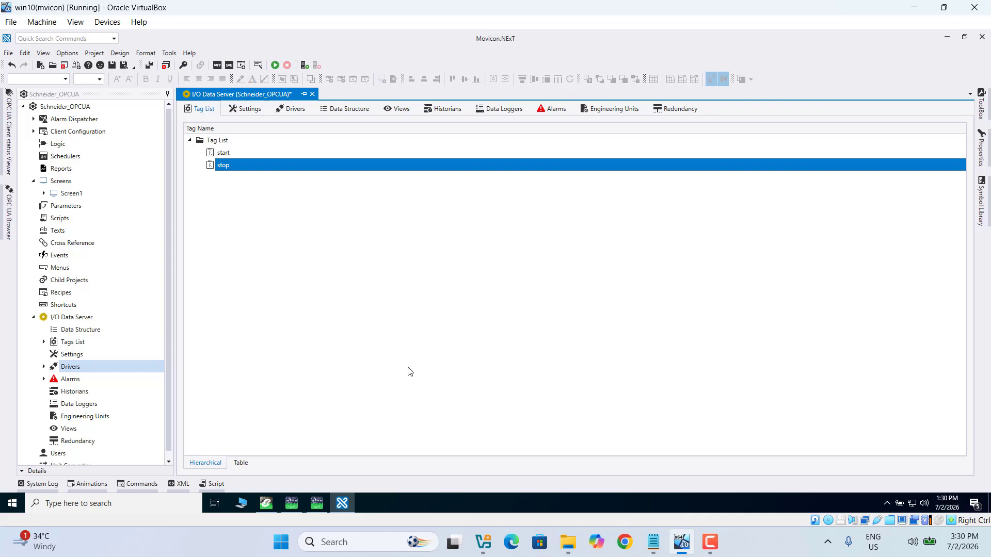
Step: Add another tag to the Tag List and name it light
right_click(268, 209)
click(304, 214)
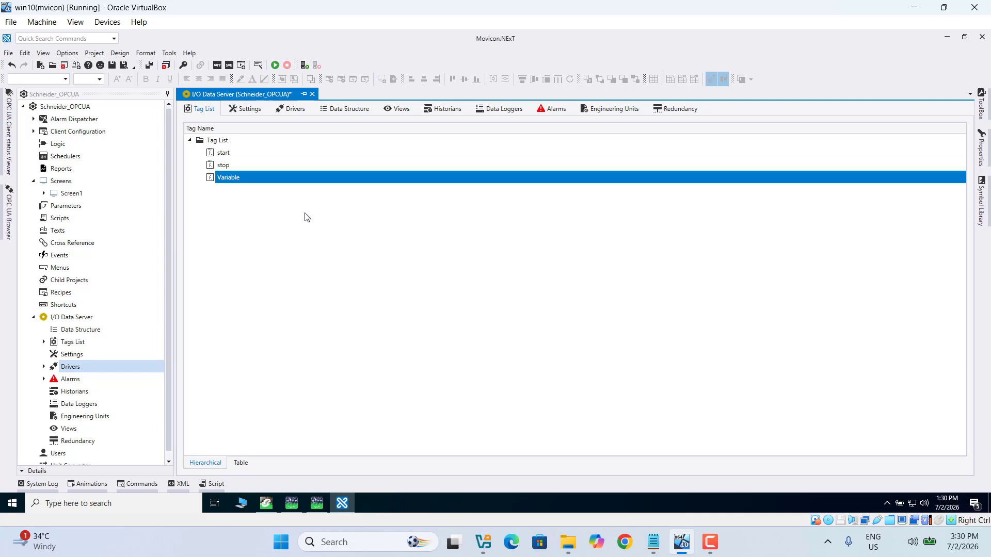
click(779, 140)
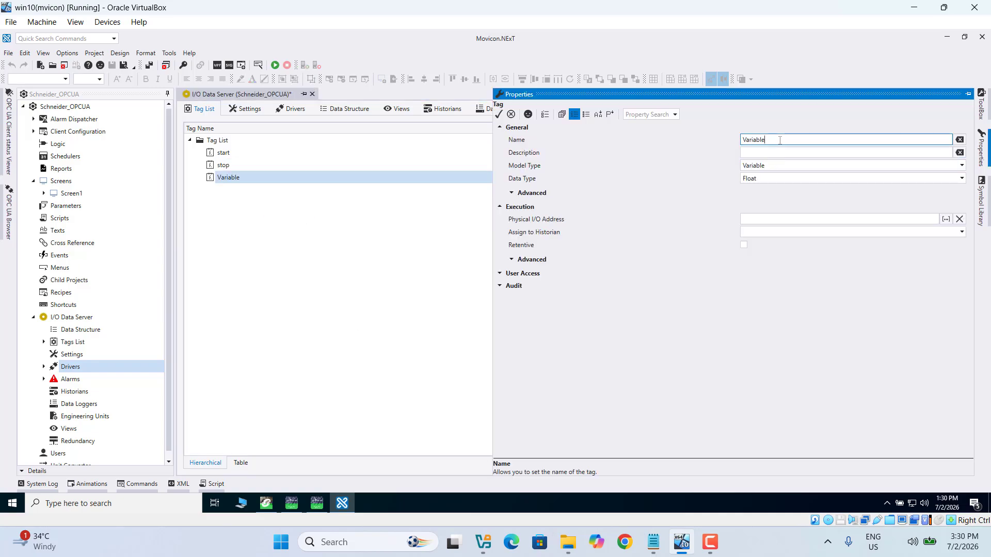
key(BackSpace)
key(BackSpace)
key(BackSpace)
key(BackSpace)
key(BackSpace)
key(BackSpace)
key(BackSpace)
text(light)
Step: Set the light tag's physical I/O address to the server's DA/test/light variable on Station0 and apply the changes
click(945, 218)
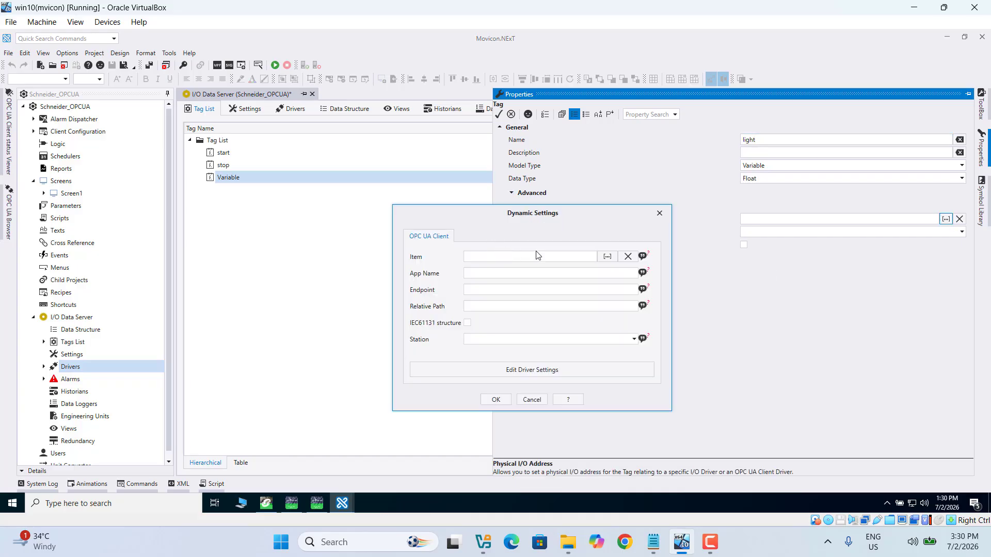
click(609, 257)
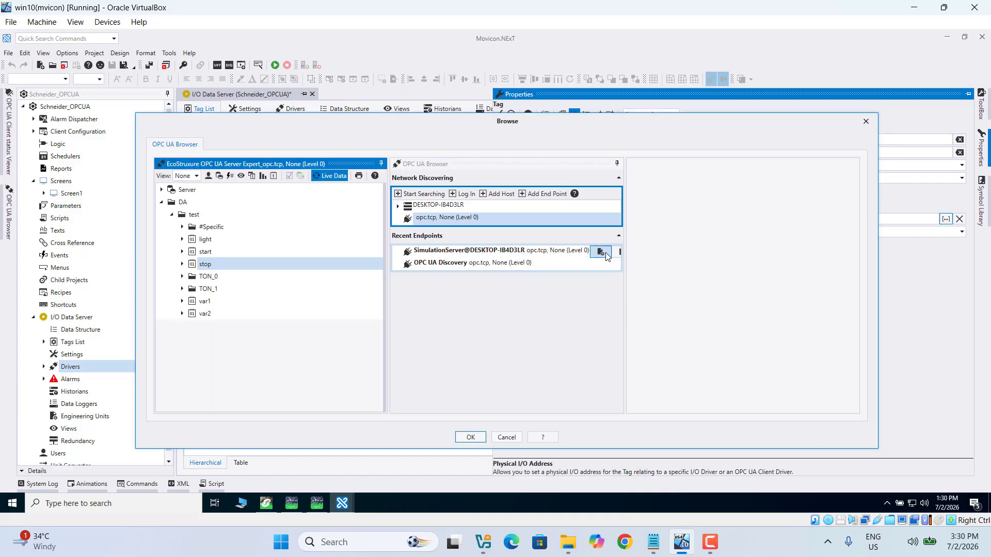
click(208, 241)
click(471, 437)
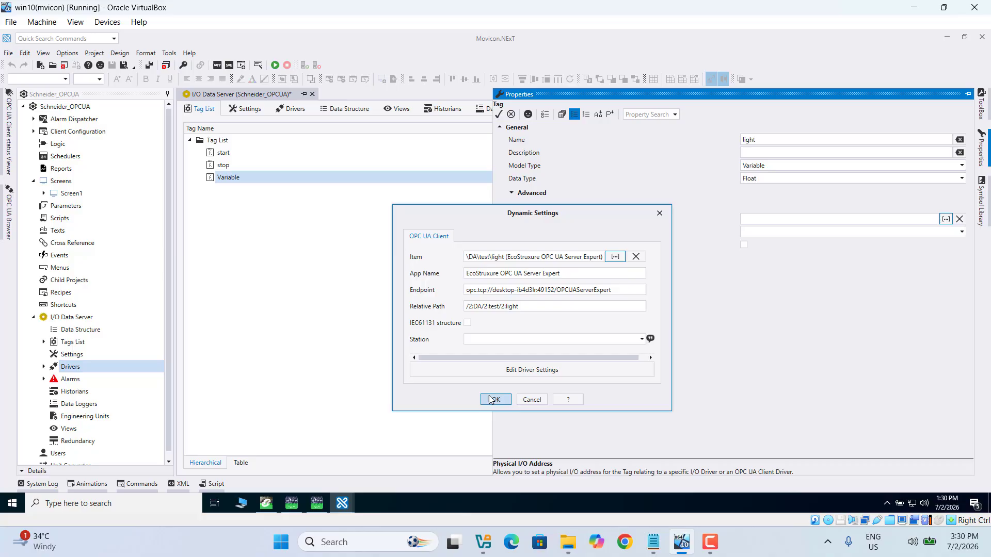
click(641, 339)
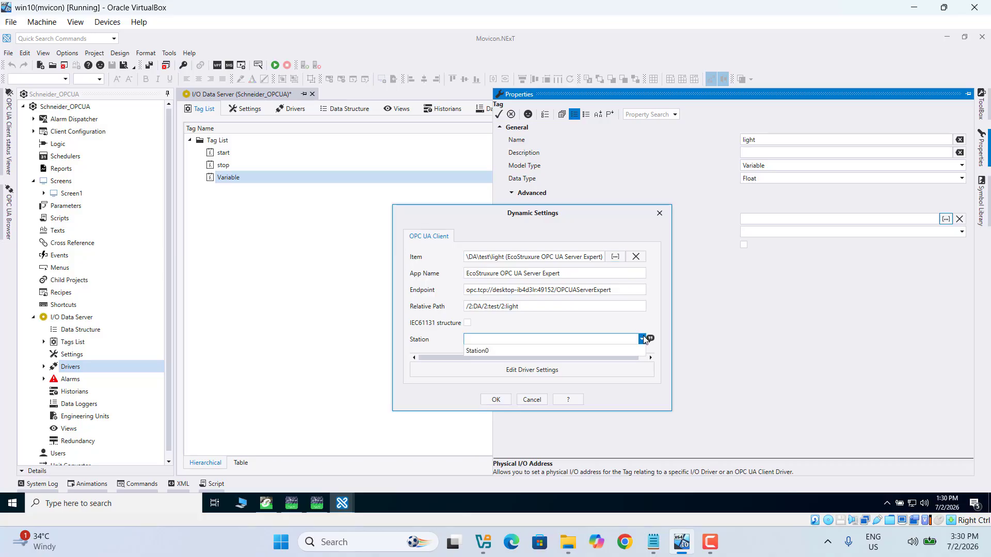
click(513, 350)
click(495, 399)
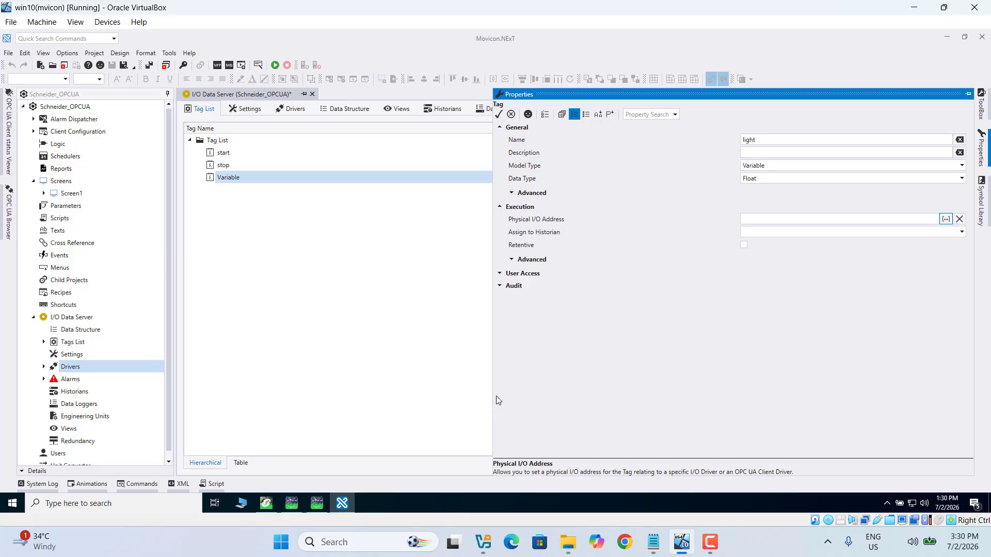
click(445, 323)
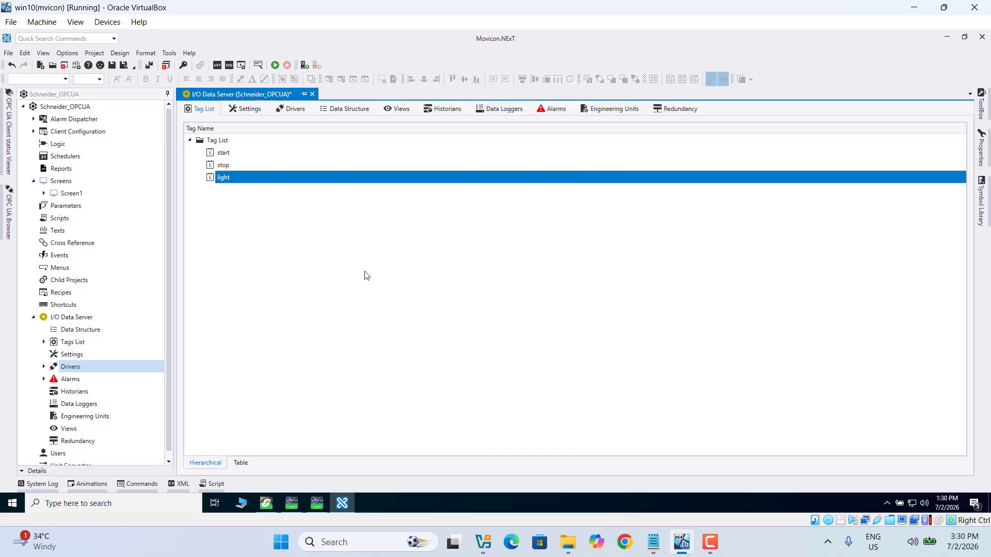
Step: Add a fourth tag to the Tag List and name it var1
right_click(248, 219)
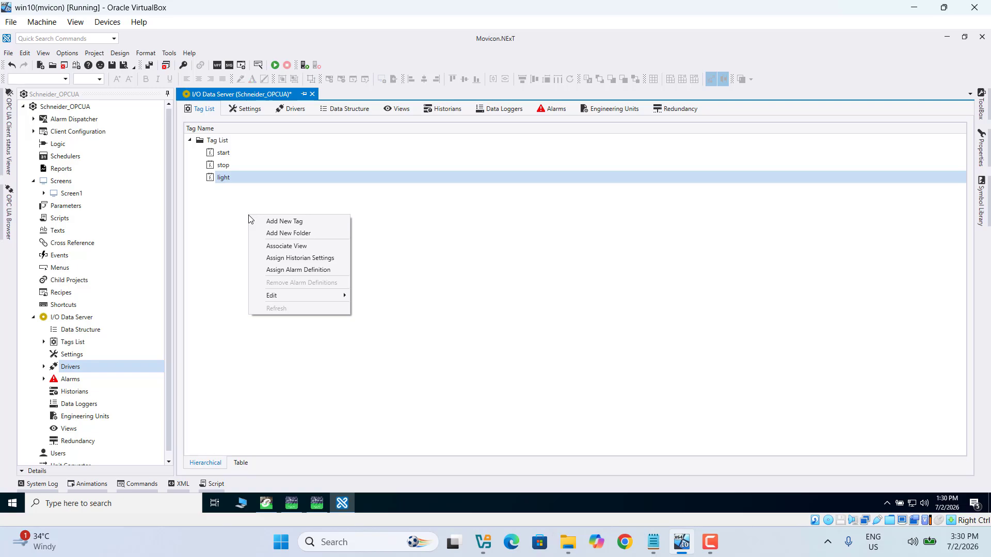
click(299, 221)
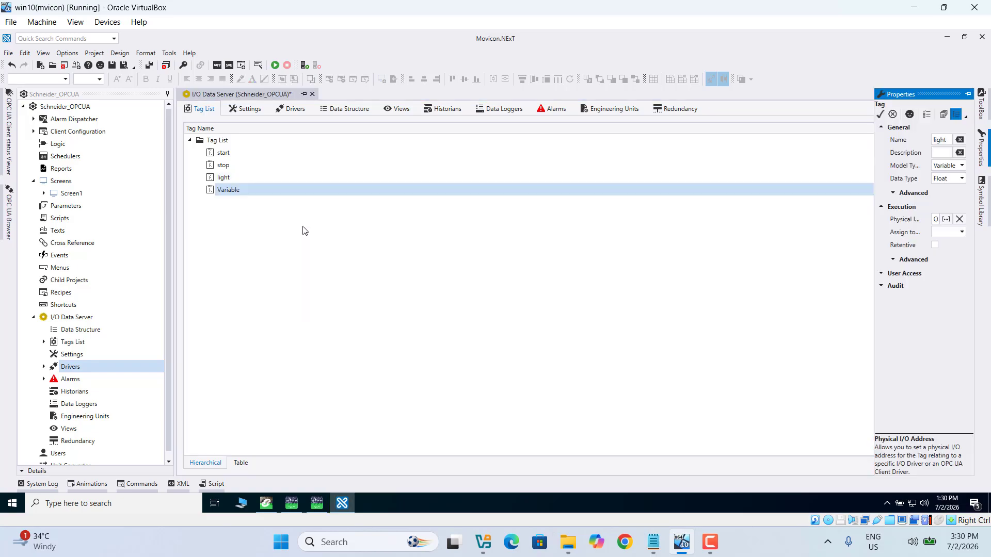
click(793, 138)
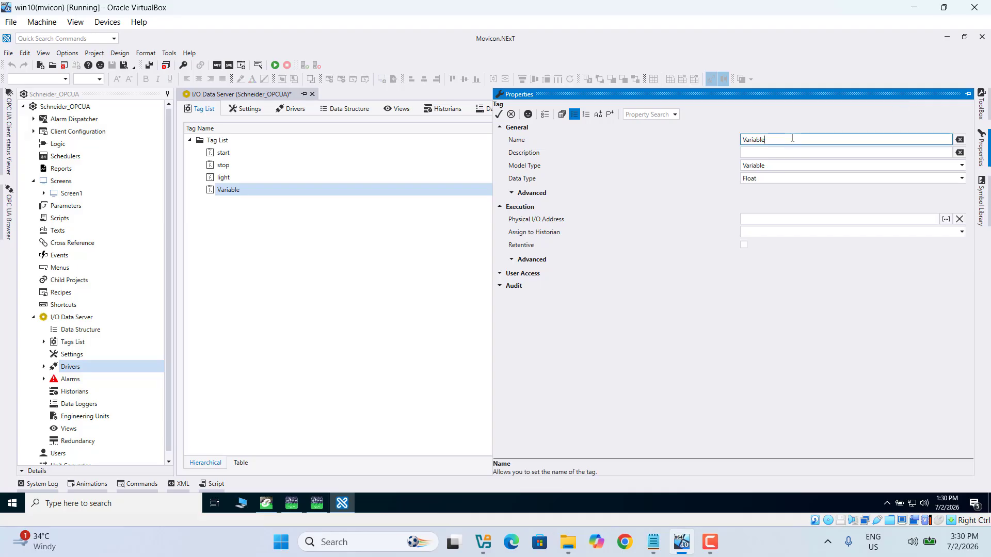
key(BackSpace)
key(BackSpace)
key(BackSpace)
key(BackSpace)
key(BackSpace)
key(BackSpace)
key(BackSpace)
Step: Set the var1 tag's physical I/O address to the server's DA/test/var1 variable, using Station0
click(946, 219)
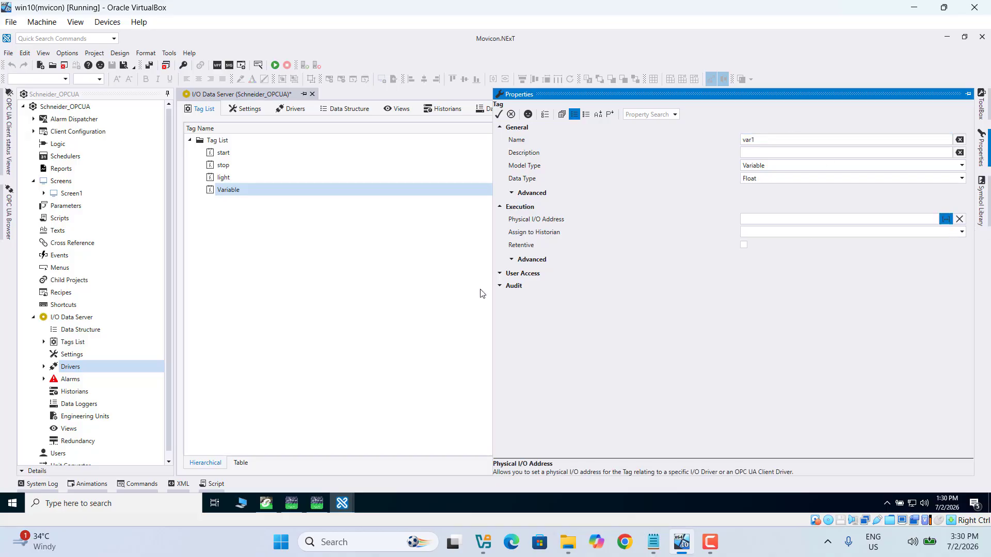
click(606, 257)
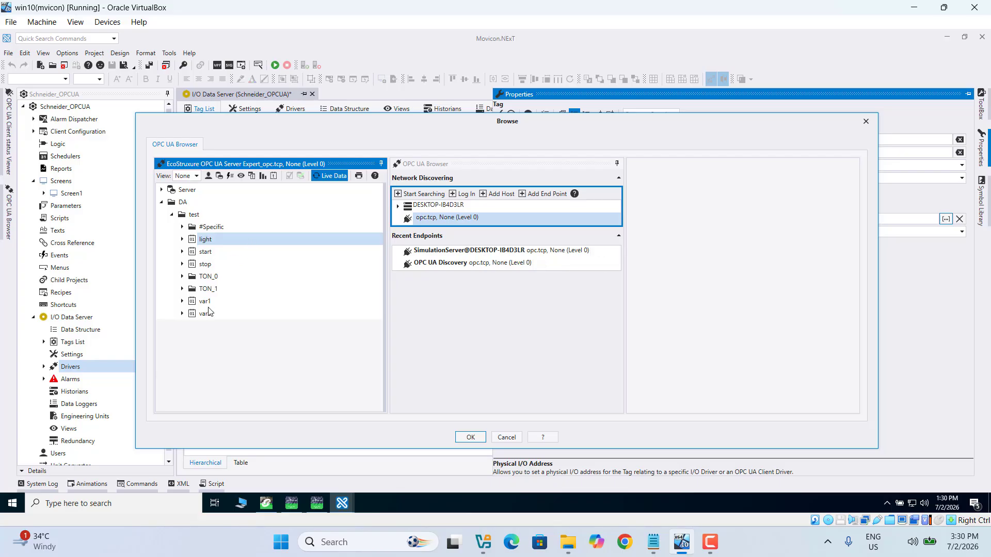
click(206, 301)
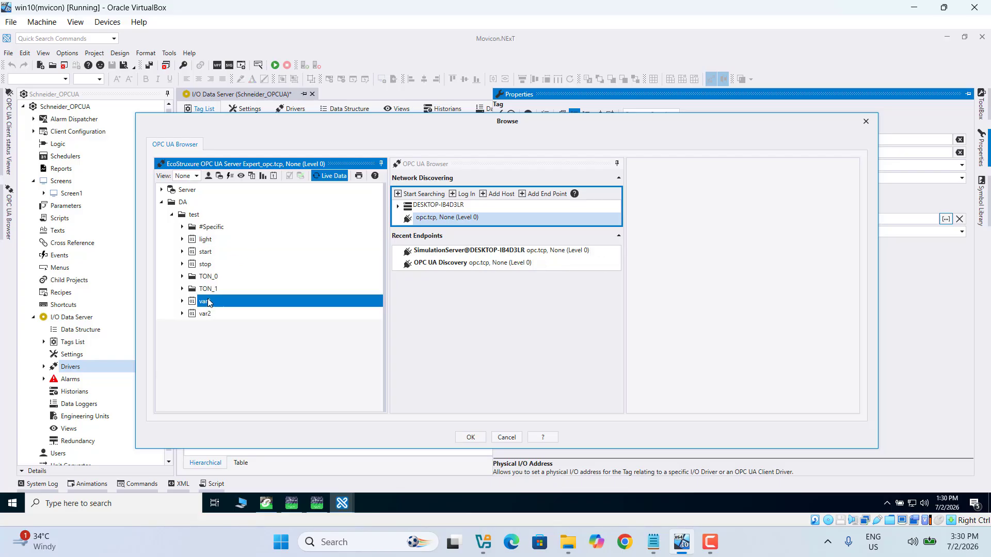
click(475, 440)
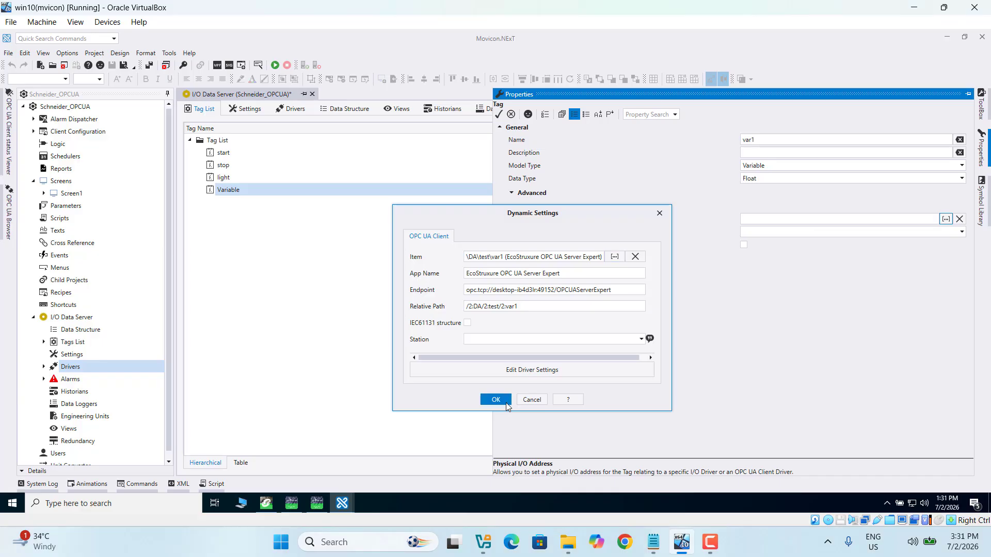
click(641, 340)
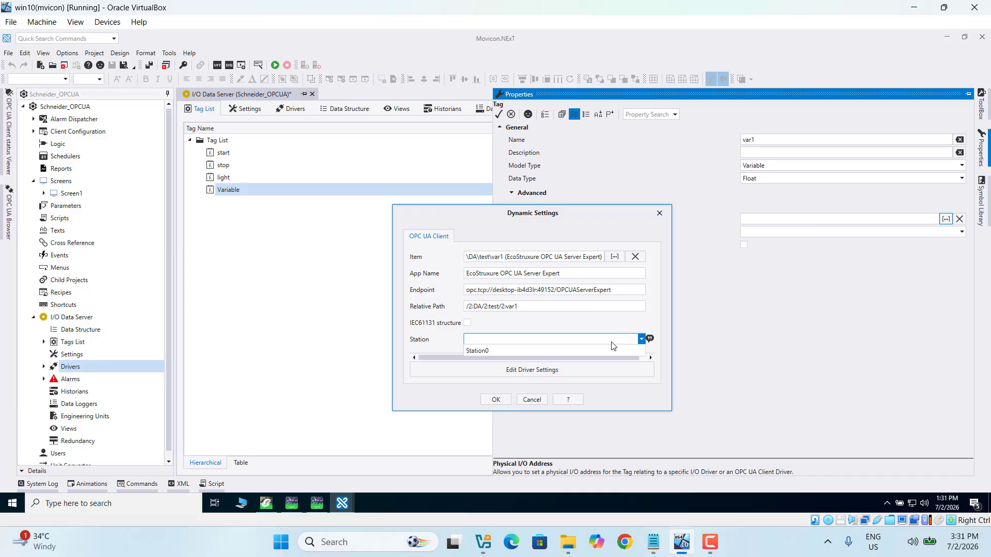
click(505, 354)
click(494, 401)
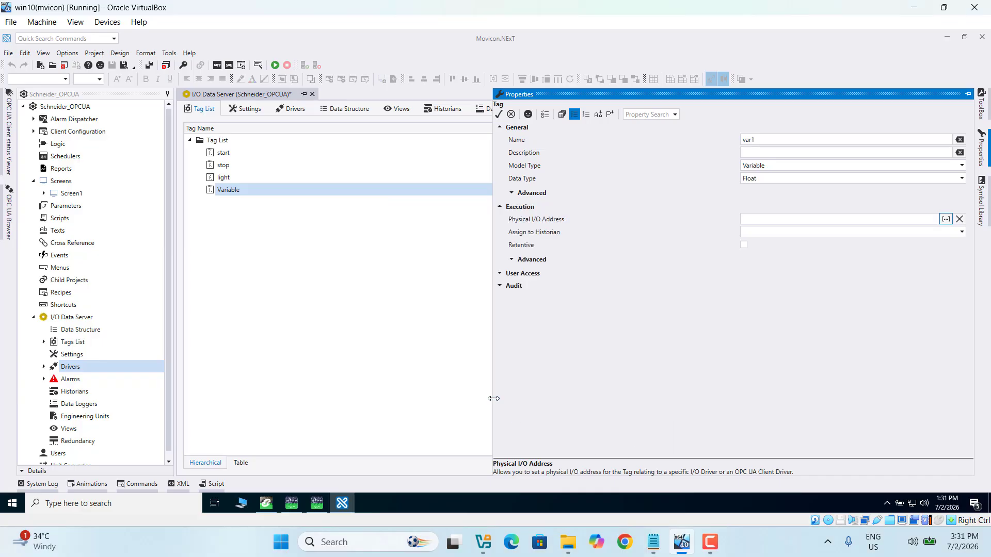
Step: Apply the var1 tag's settings, and add a fifth tag named var2 to the Tag List
click(405, 356)
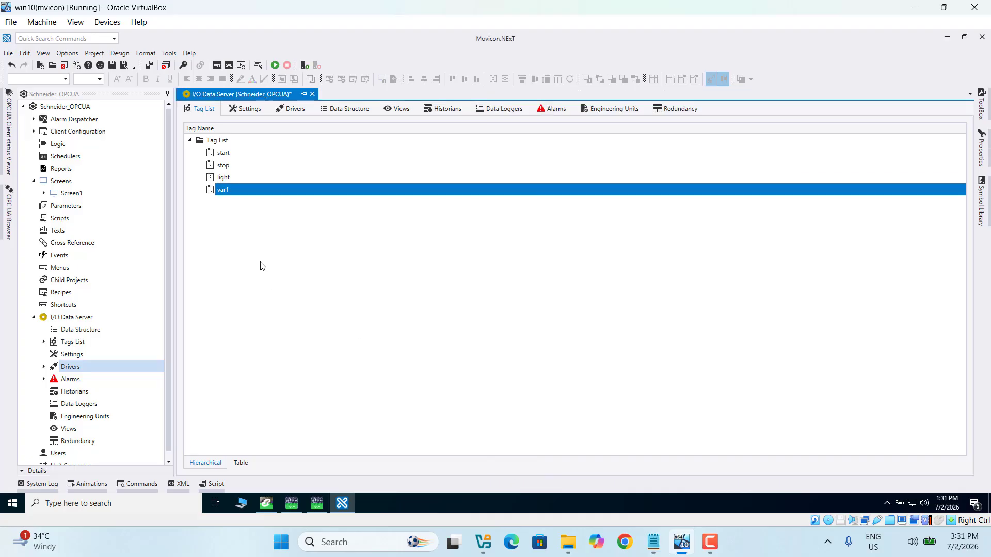
right_click(243, 240)
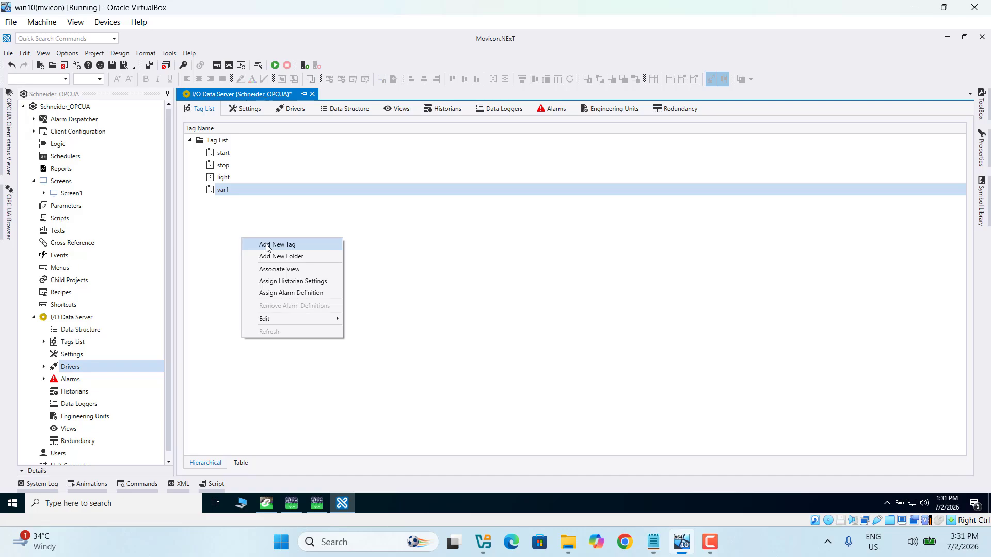
click(267, 246)
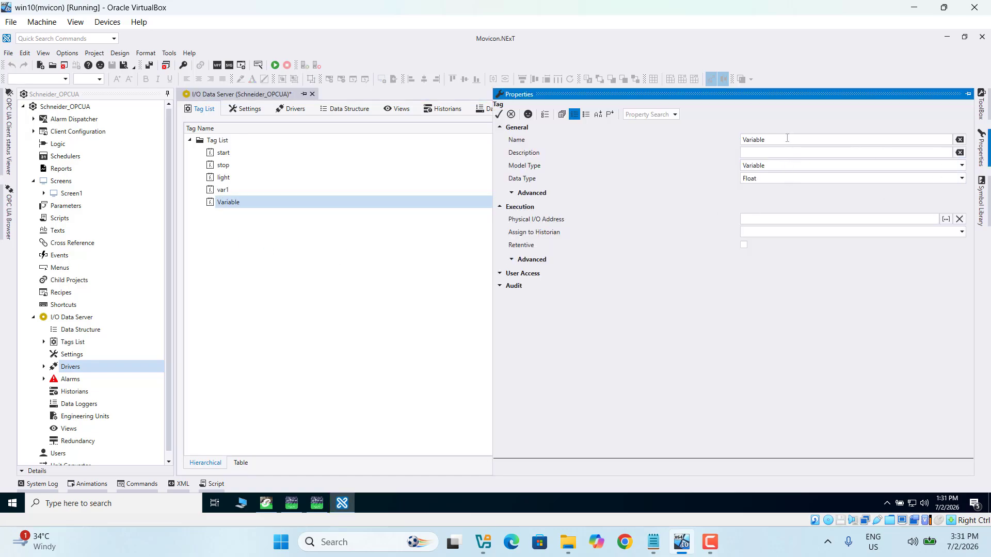
click(787, 138)
key(BackSpace)
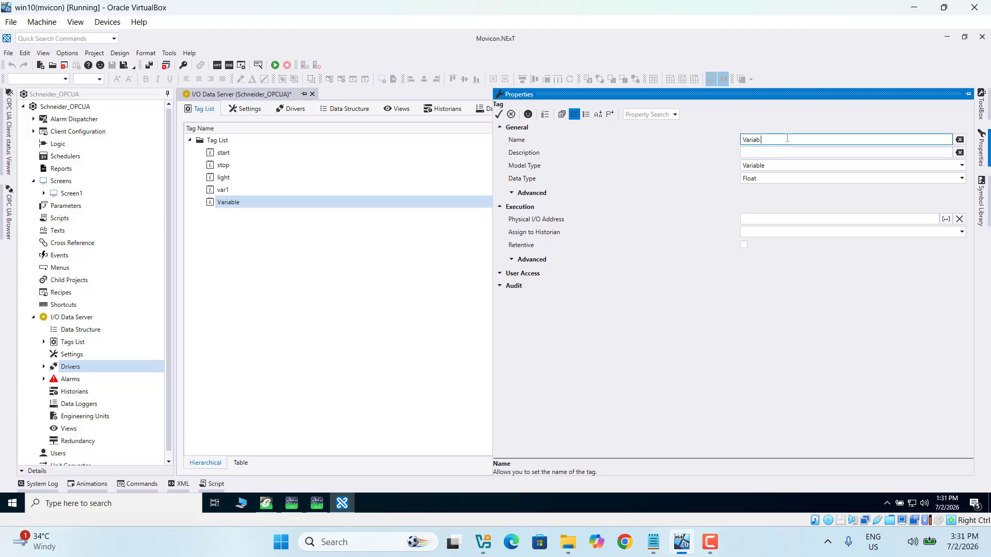
key(BackSpace)
key(BackSpace)
key(BackSpace)
key(BackSpace)
key(BackSpace)
key(BackSpace)
text(var2)
Step: Set the var2 tag's physical I/O address to the server's DA/test/var2 variable on Station0 and apply the changes
click(945, 220)
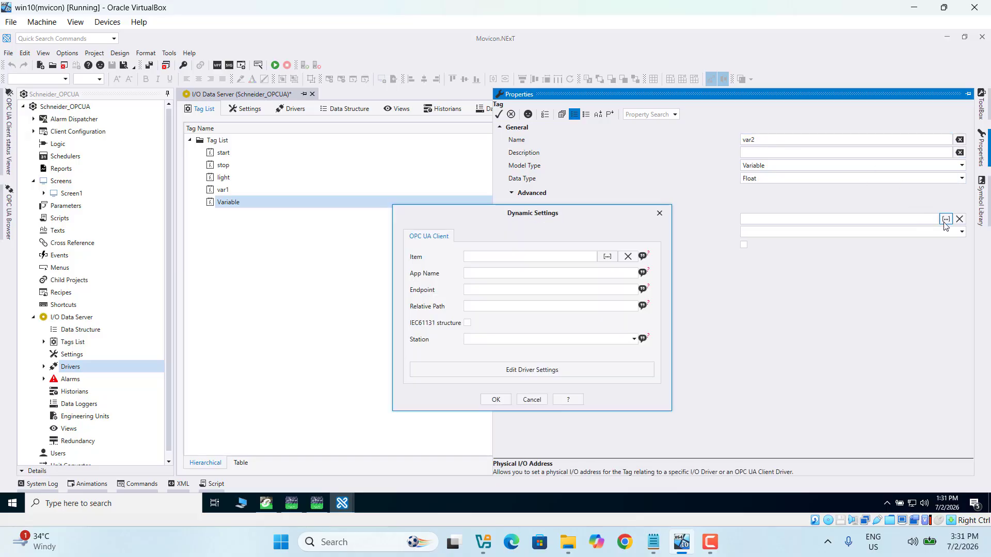
click(607, 257)
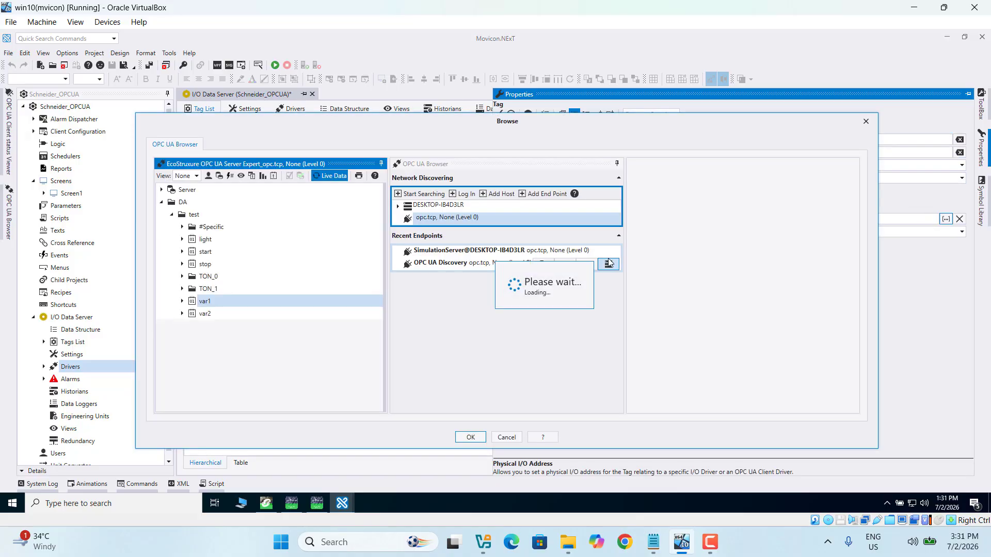
click(214, 315)
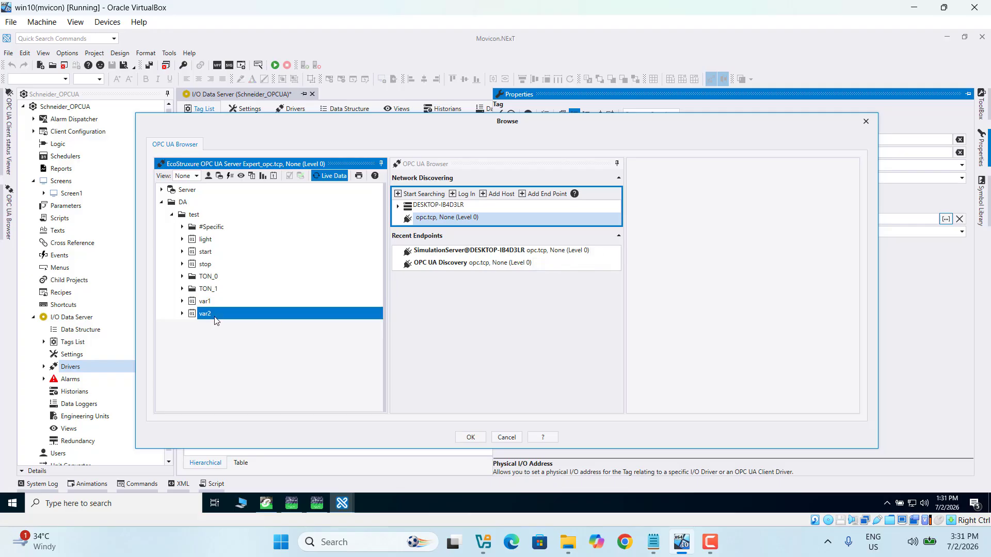
click(471, 438)
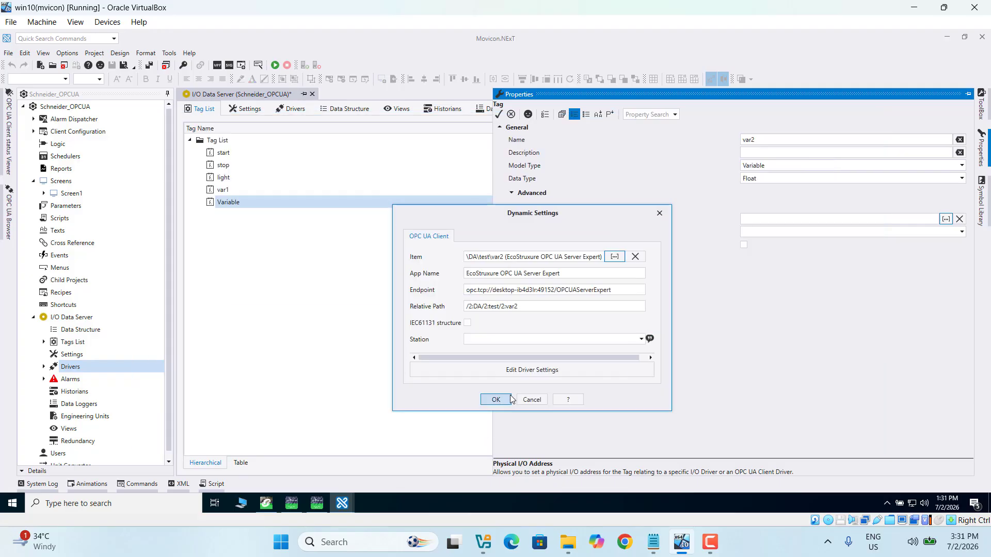
click(642, 340)
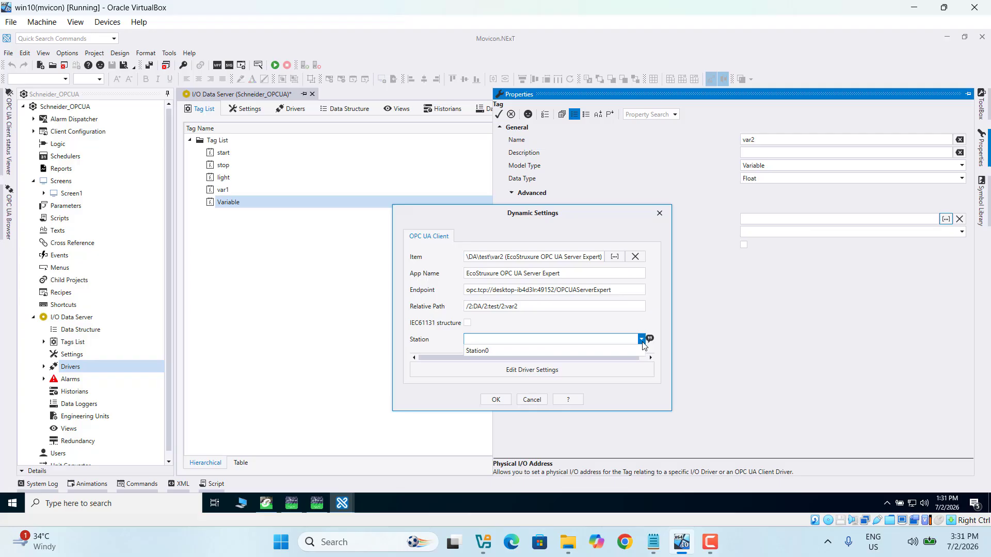
click(525, 351)
click(495, 399)
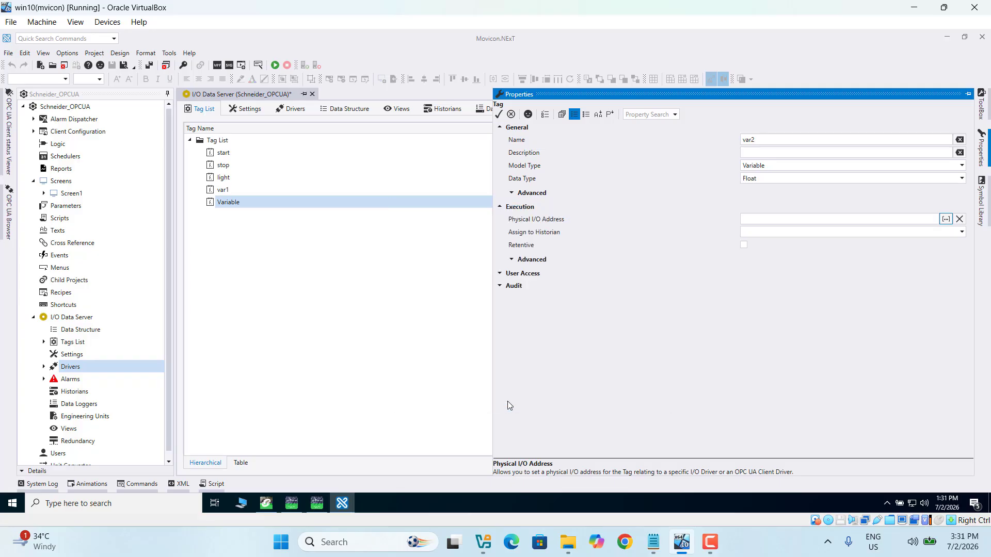
click(364, 307)
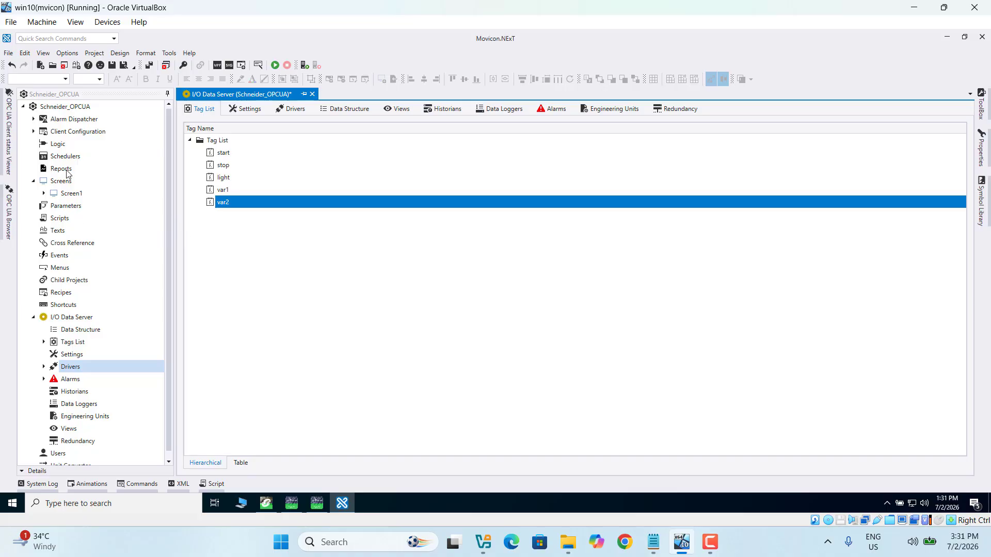
Step: Set the Schneider_OPCUA project's Startup Page Type to Main Screen
click(65, 108)
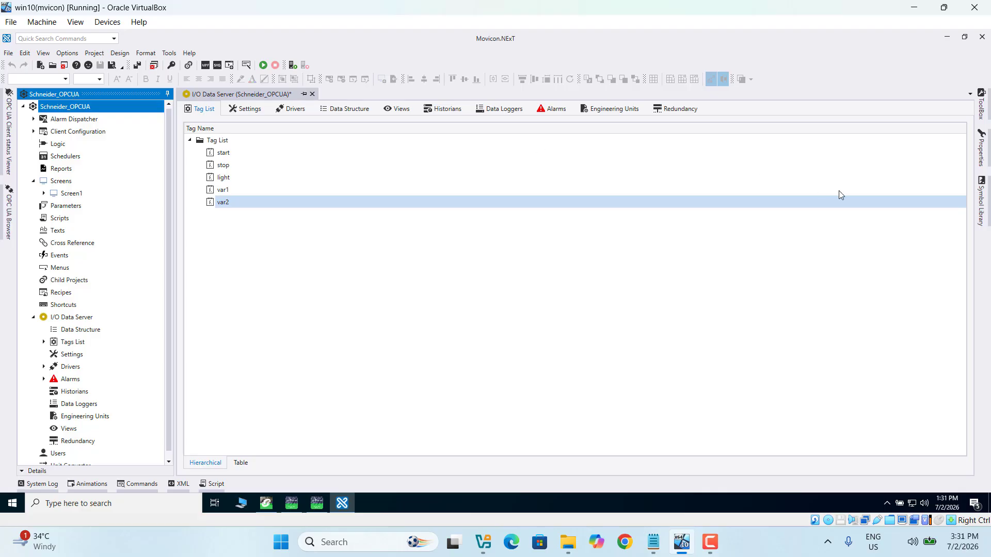
click(983, 154)
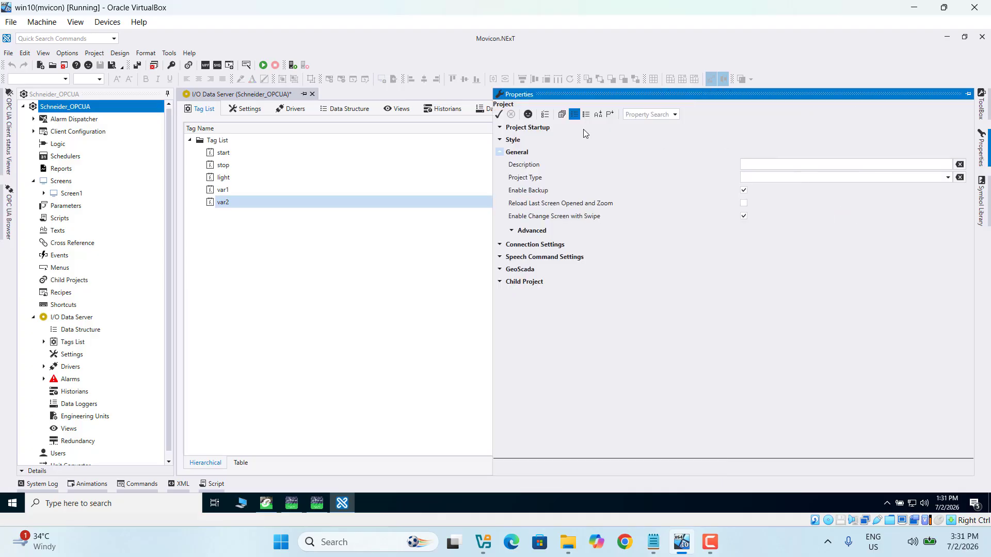
click(500, 133)
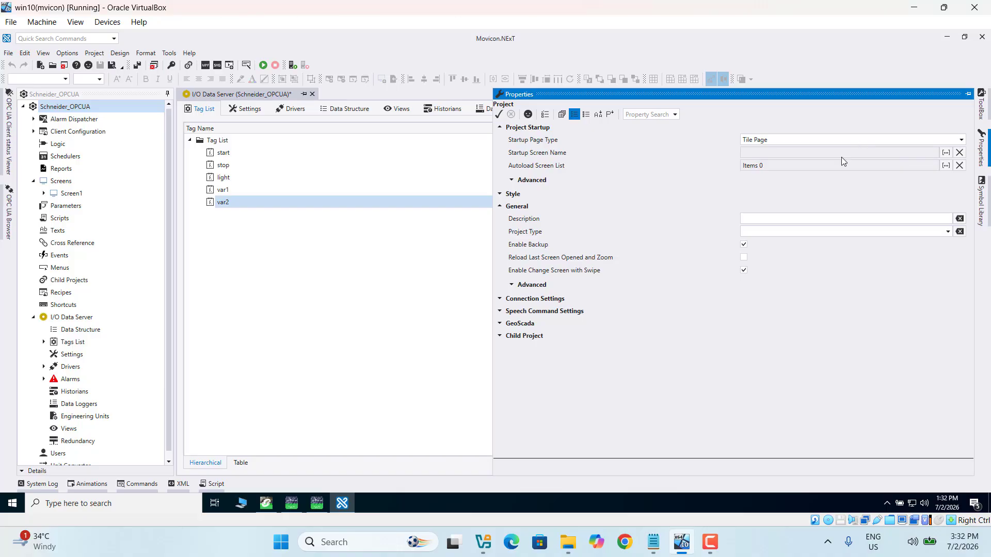
click(962, 140)
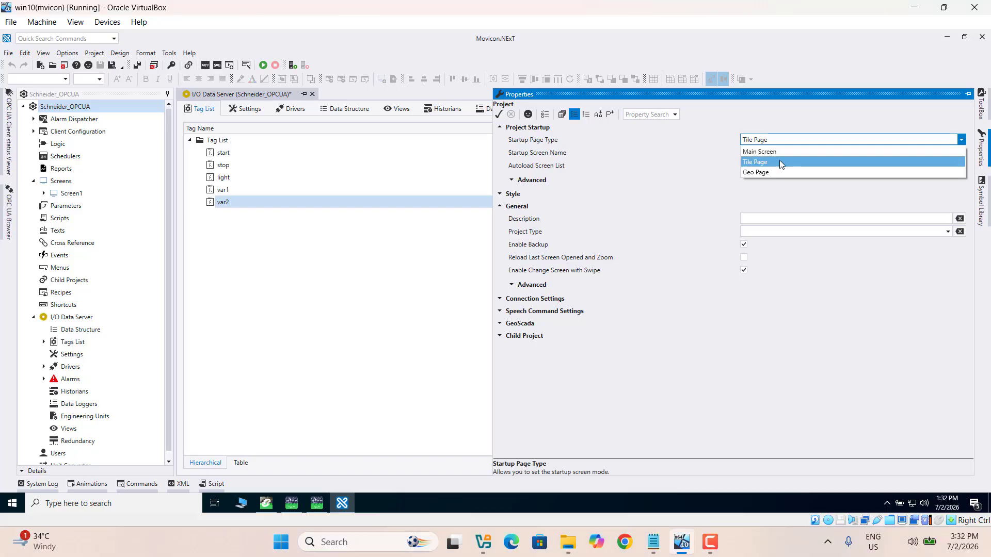
click(766, 153)
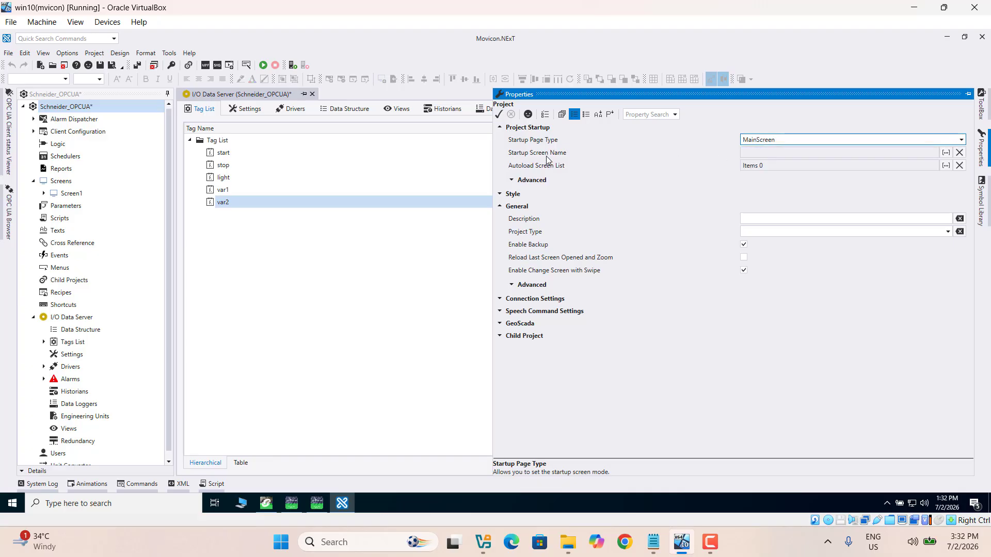
Step: Choose Screen1 as the project's startup screen and apply the project settings
click(948, 155)
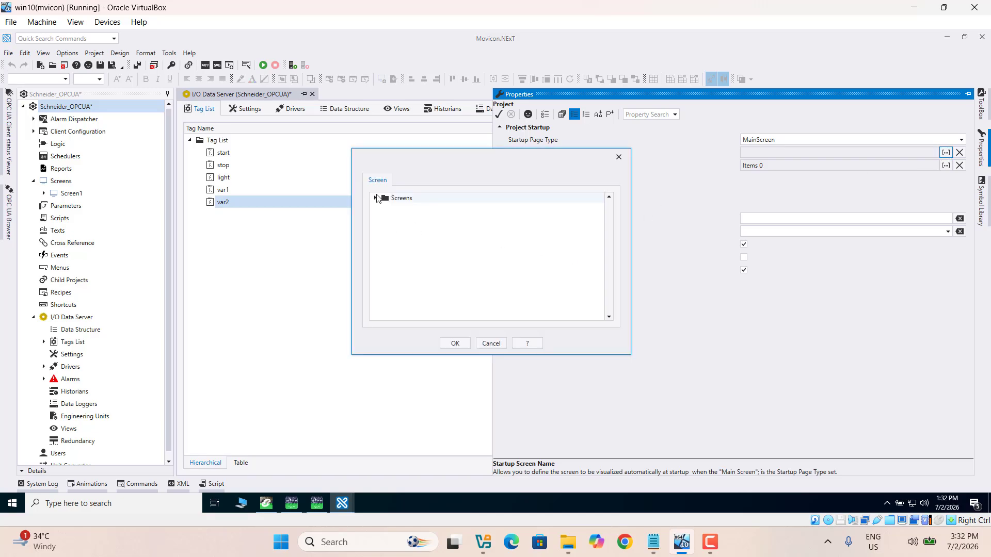
click(376, 198)
click(409, 209)
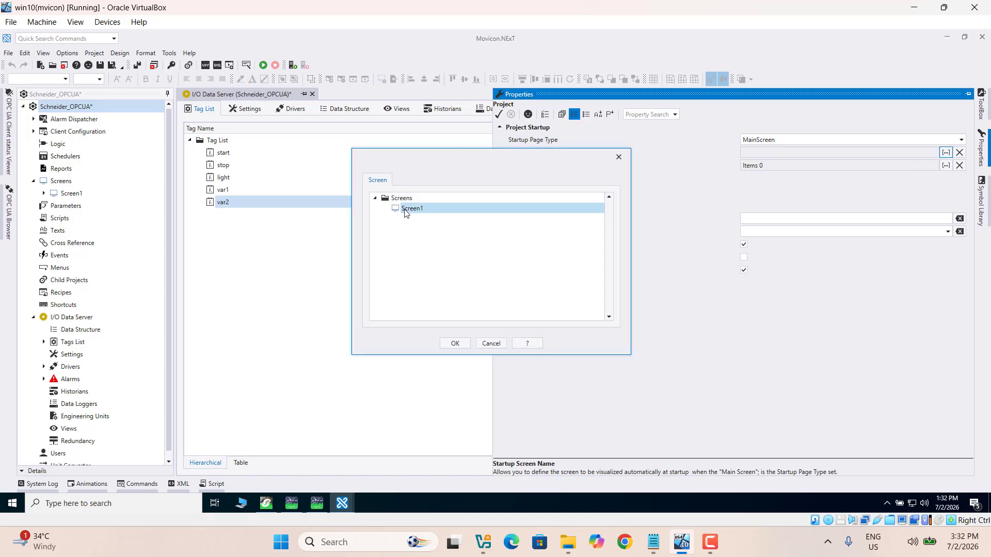
click(467, 343)
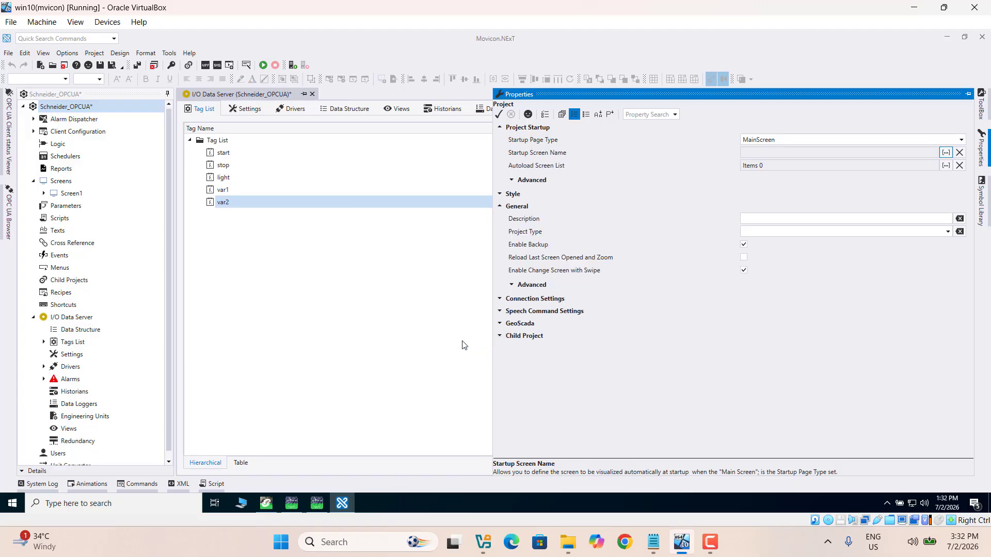
click(413, 322)
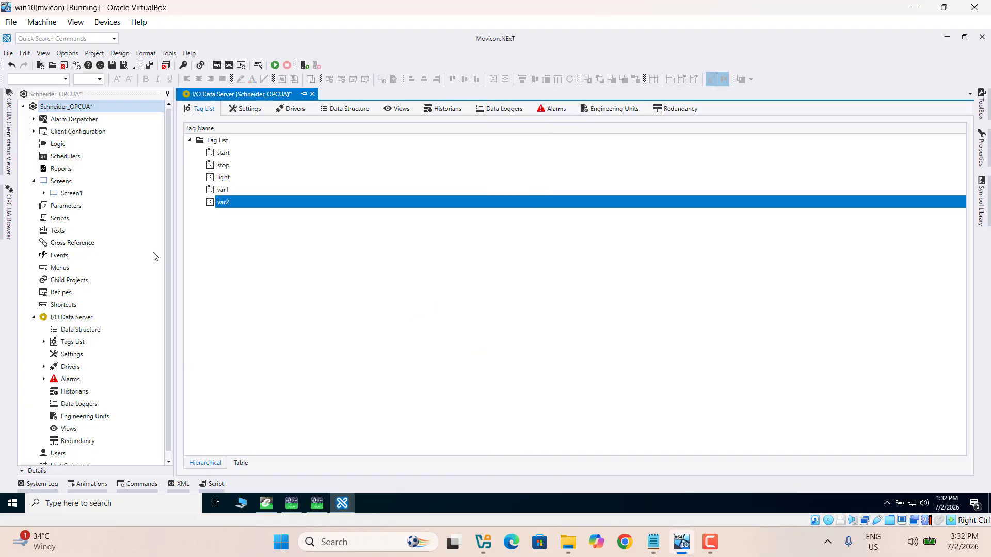
Step: Set Screen1's Window State to Normal in its Style properties and apply the change
click(70, 194)
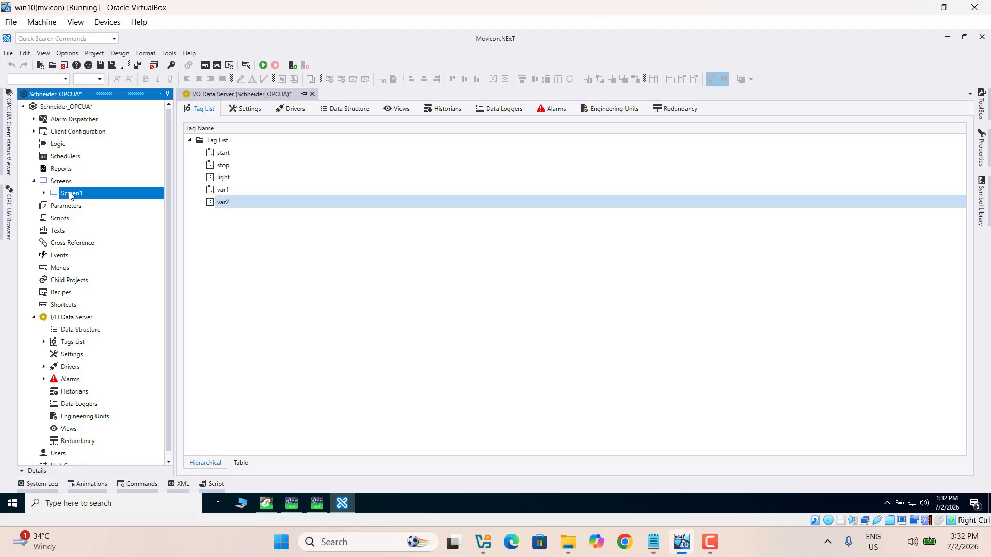
click(982, 148)
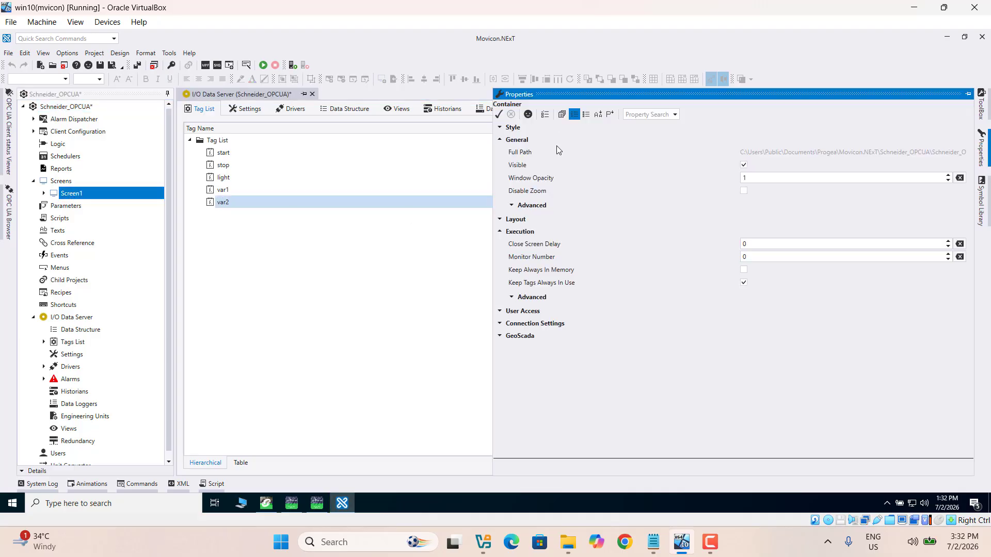
click(501, 128)
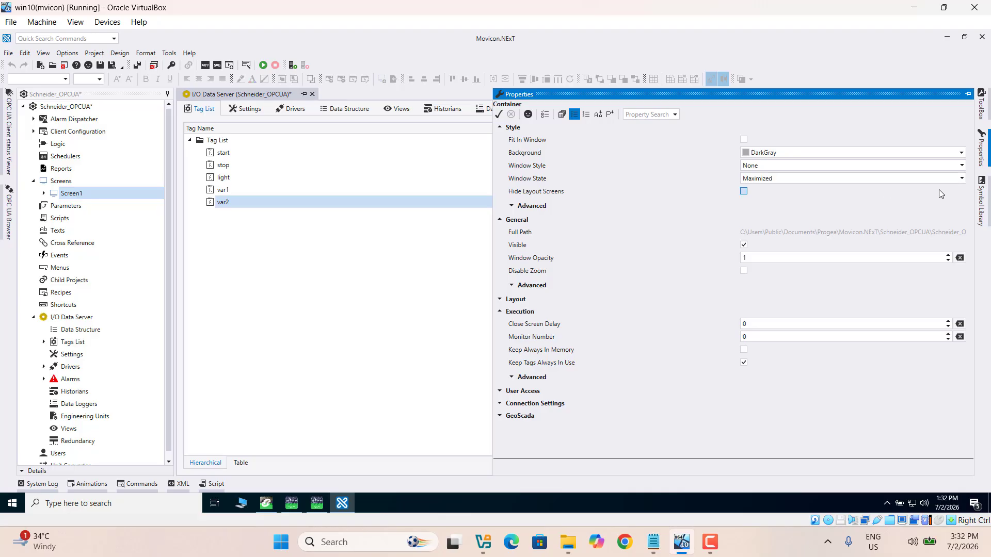
click(962, 181)
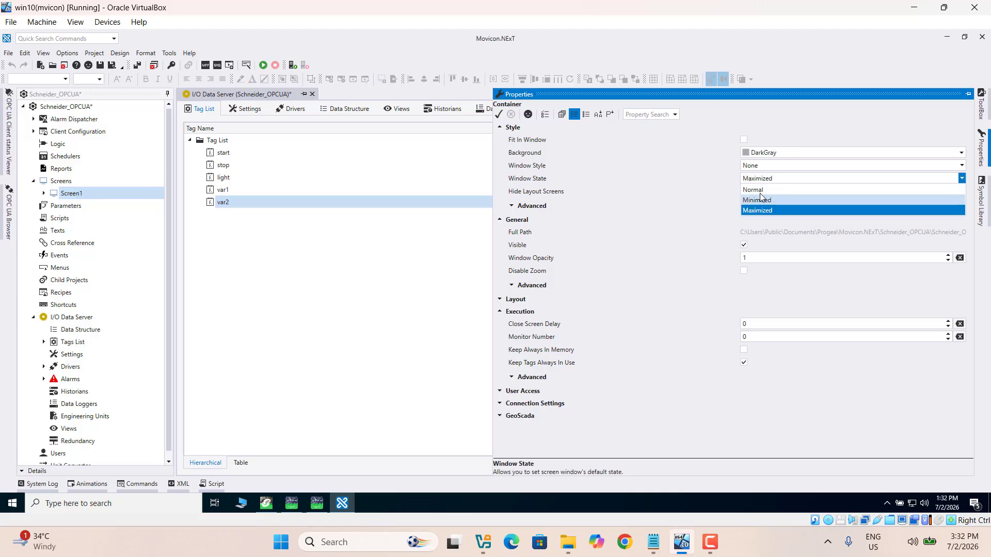
click(751, 189)
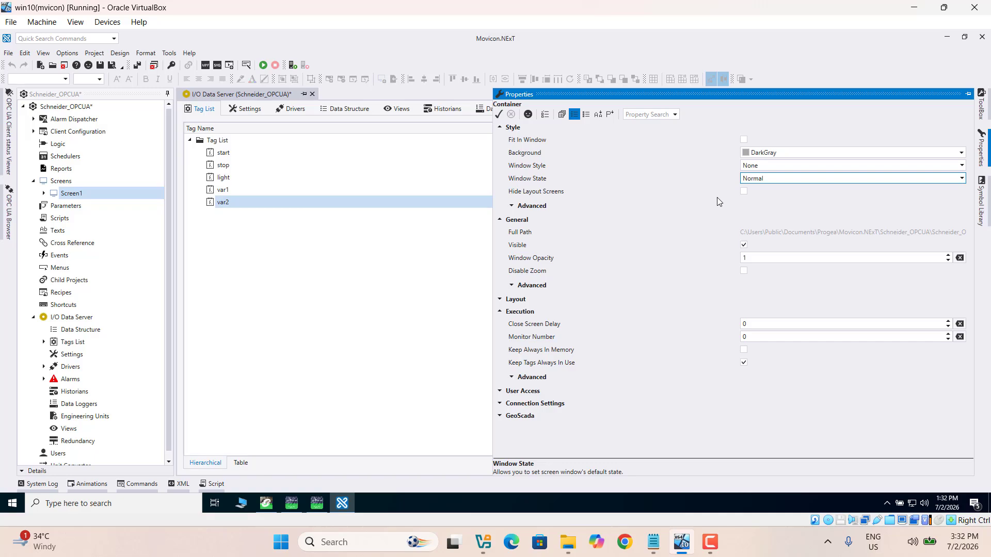
click(370, 281)
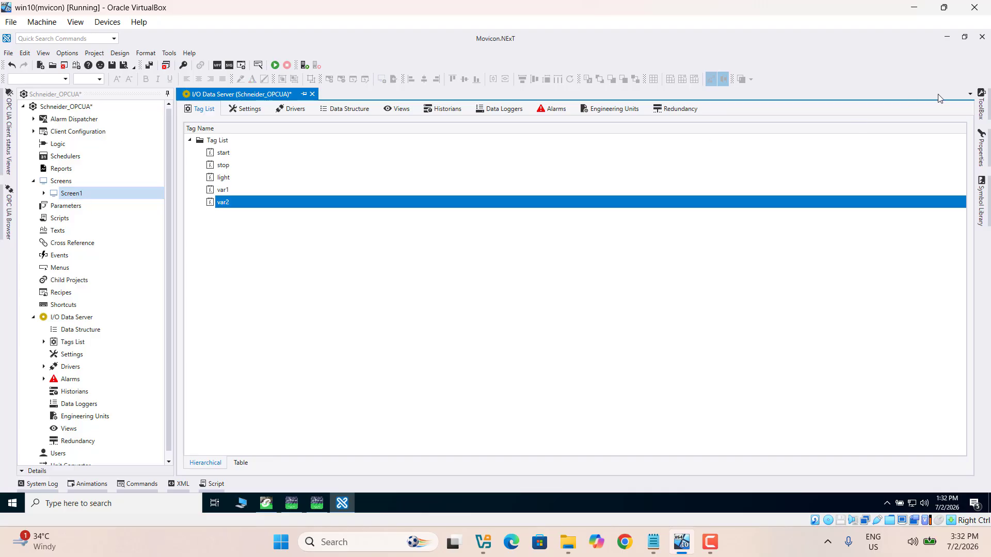
click(982, 150)
click(359, 325)
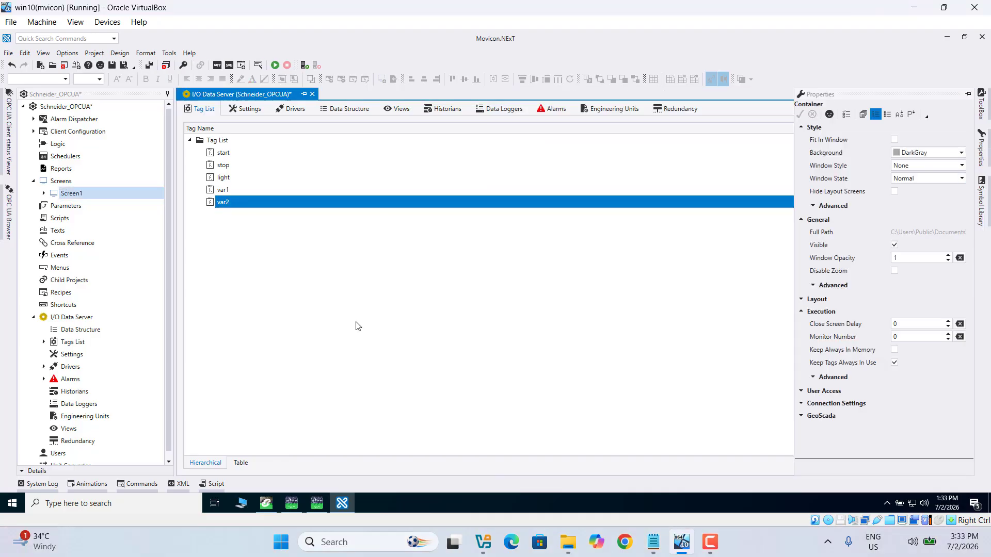
Step: Open Screen1 for editing, add a Standard Metro Style button, and position it at about X 30, Y 147
double_click(72, 194)
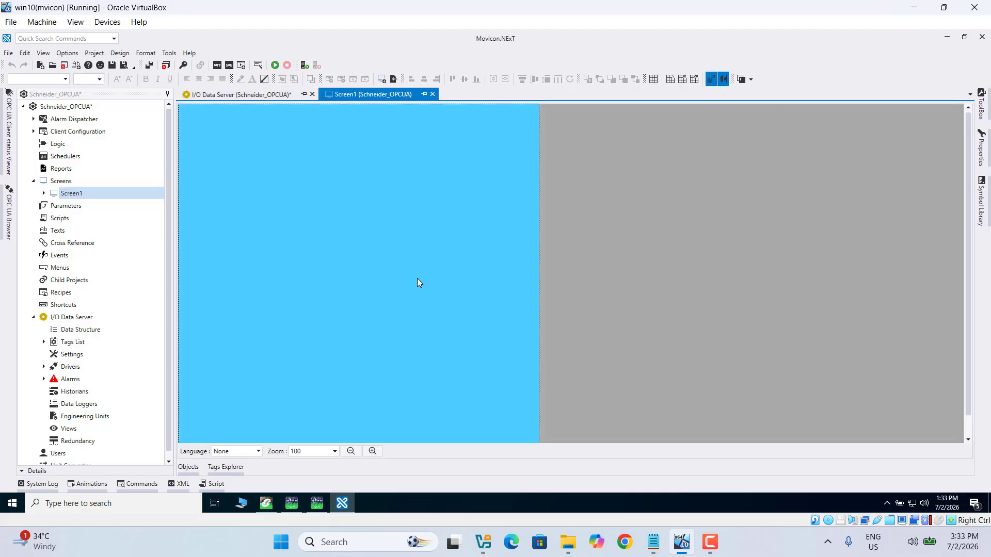
click(983, 111)
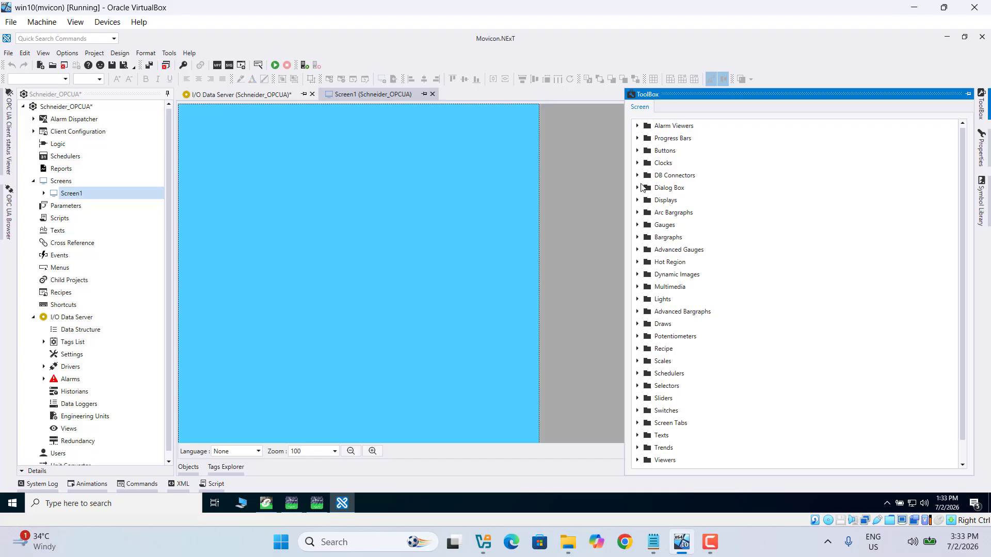
click(638, 151)
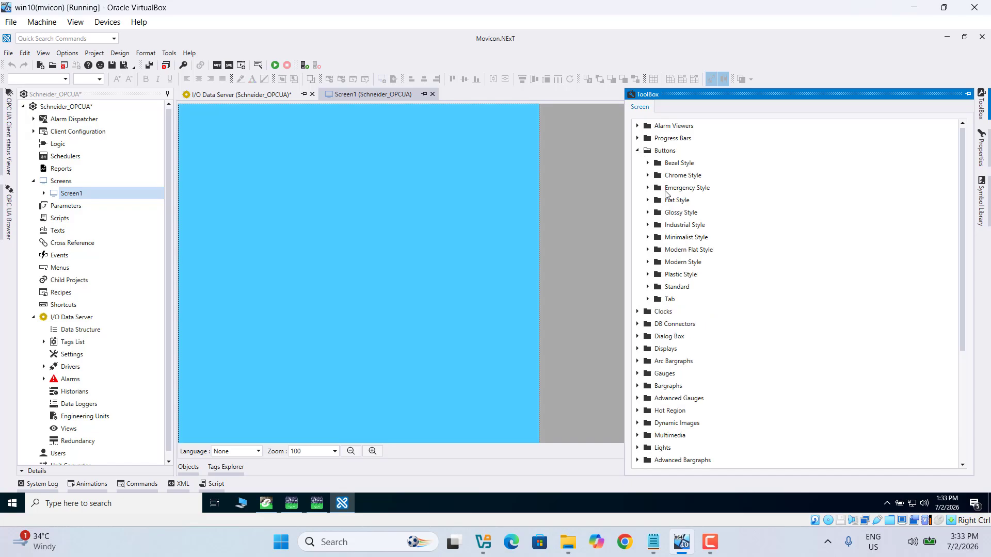
click(648, 164)
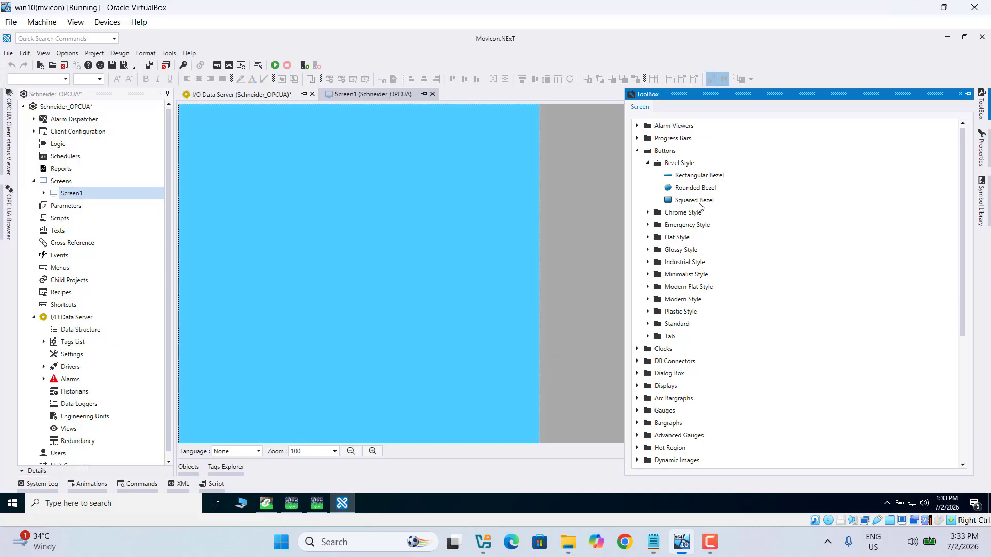
click(657, 264)
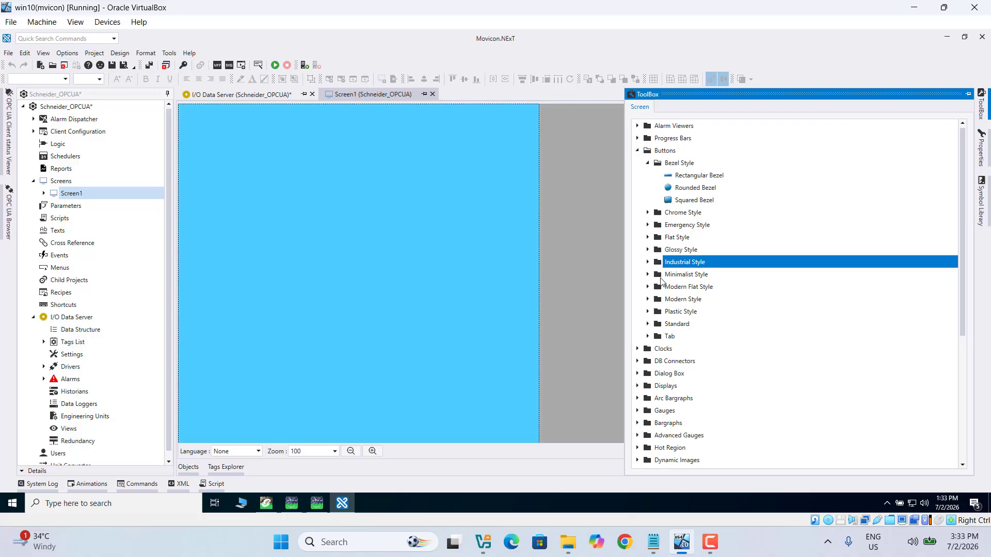
click(649, 263)
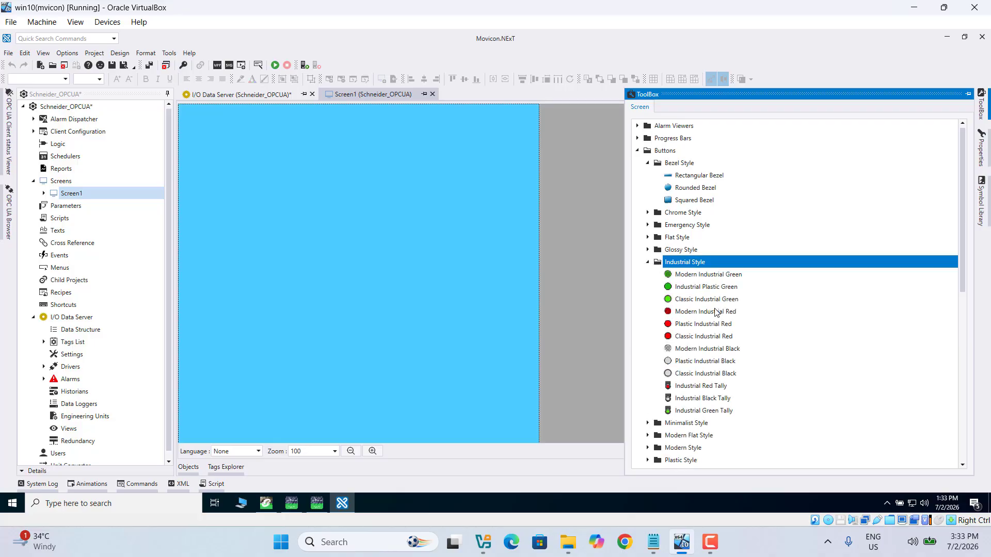
click(648, 262)
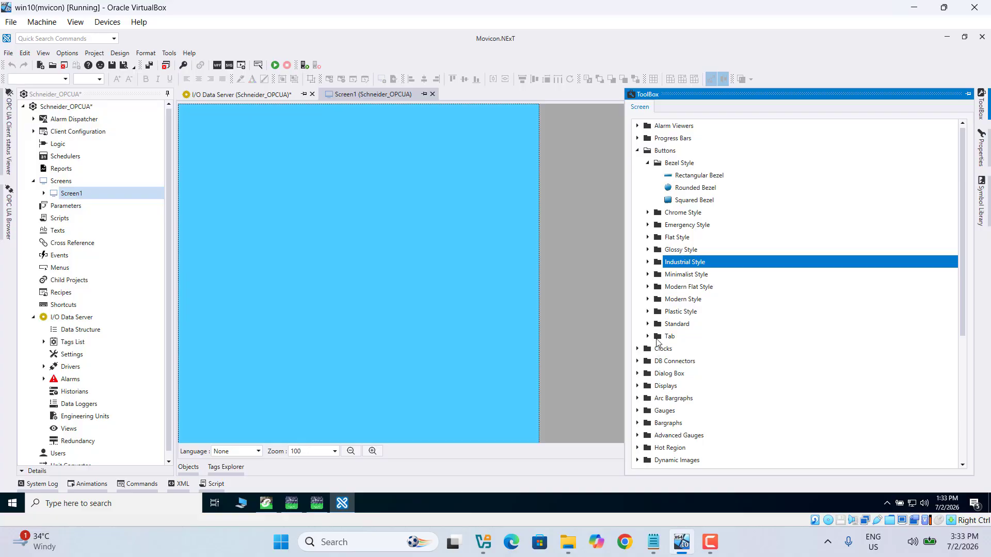
click(648, 324)
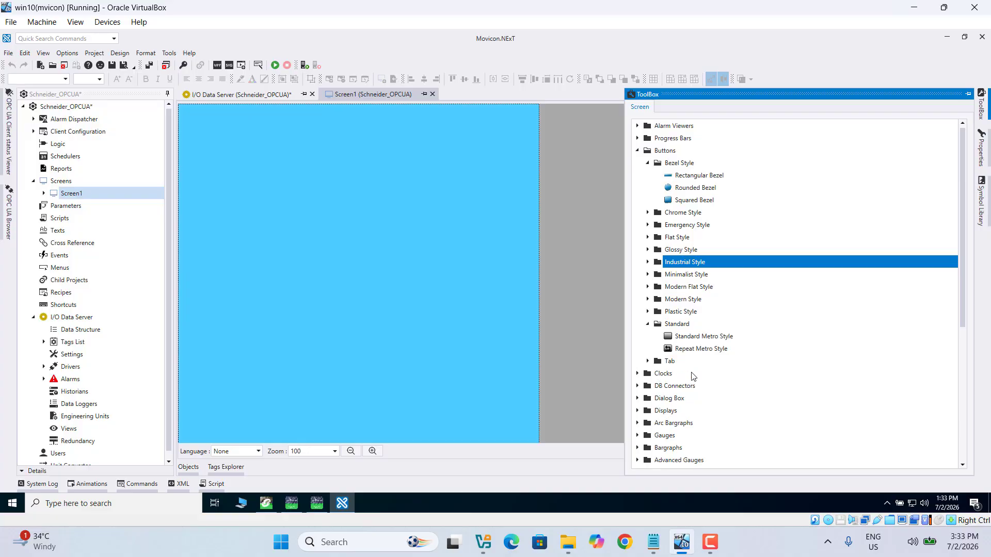
click(696, 338)
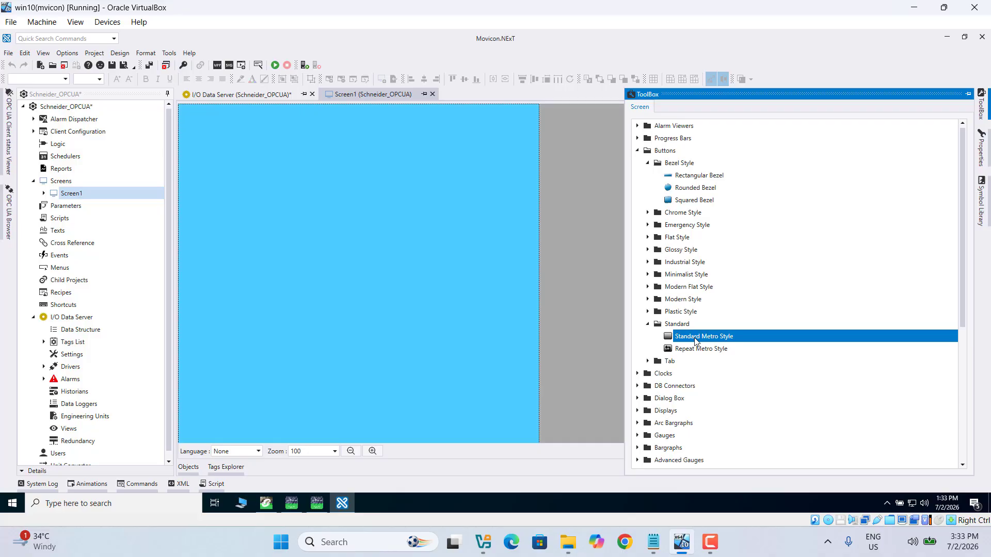
drag(695, 341, 295, 185)
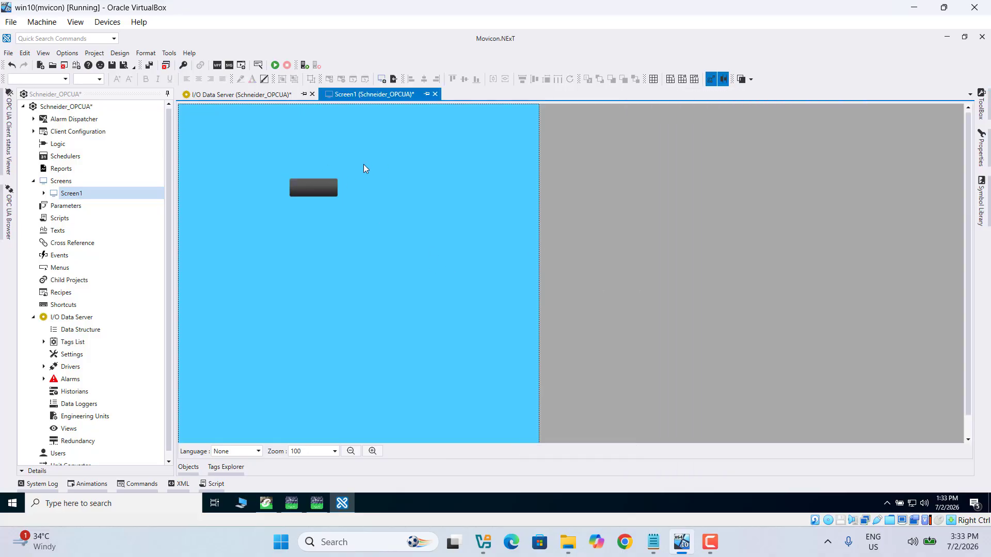
click(304, 188)
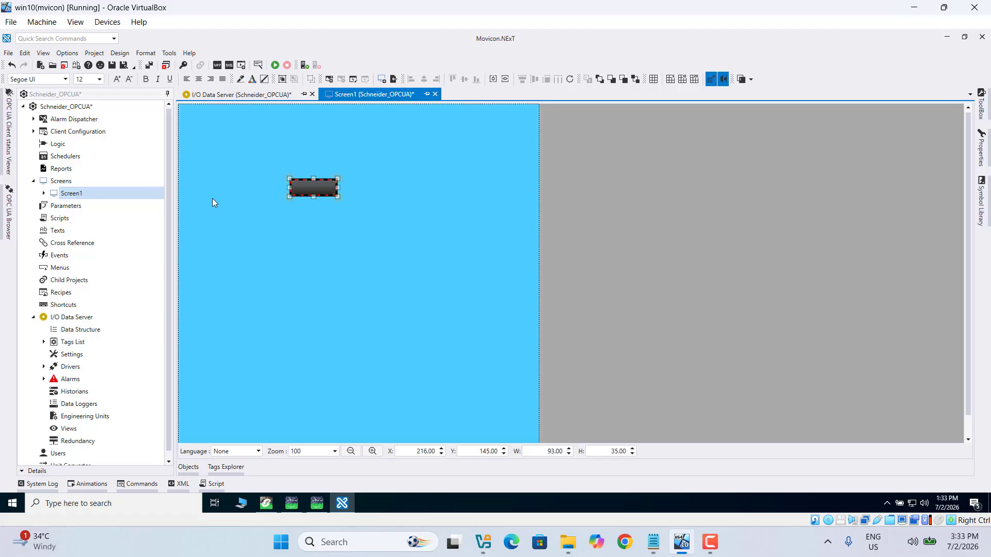
drag(264, 194, 207, 195)
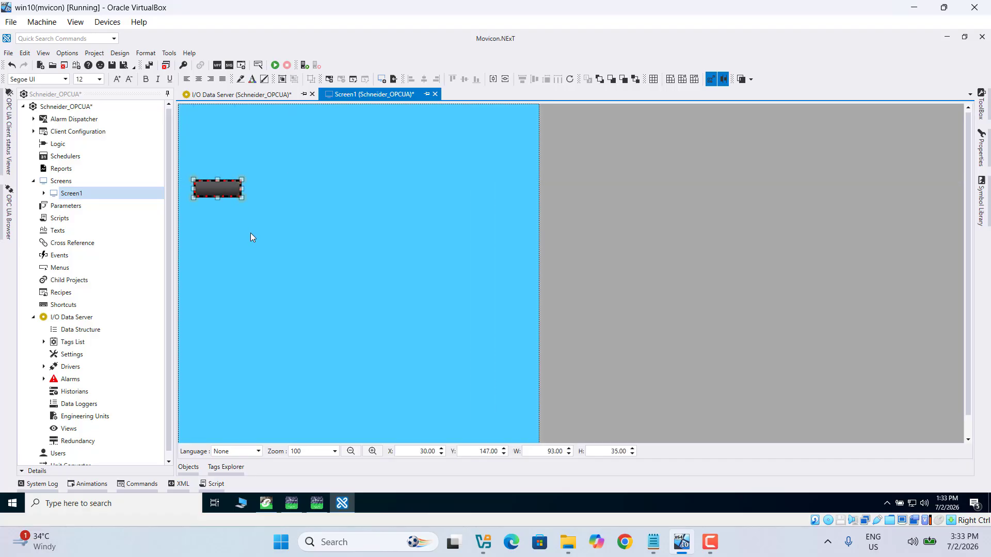
Step: Duplicate the Standard Metro Style button and place the copy directly below the original
right_click(226, 189)
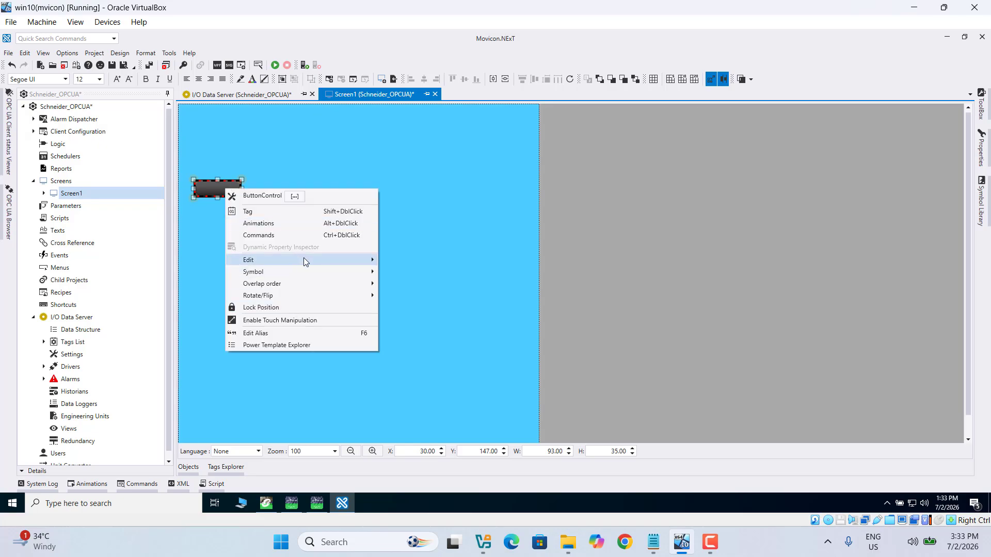
click(318, 260)
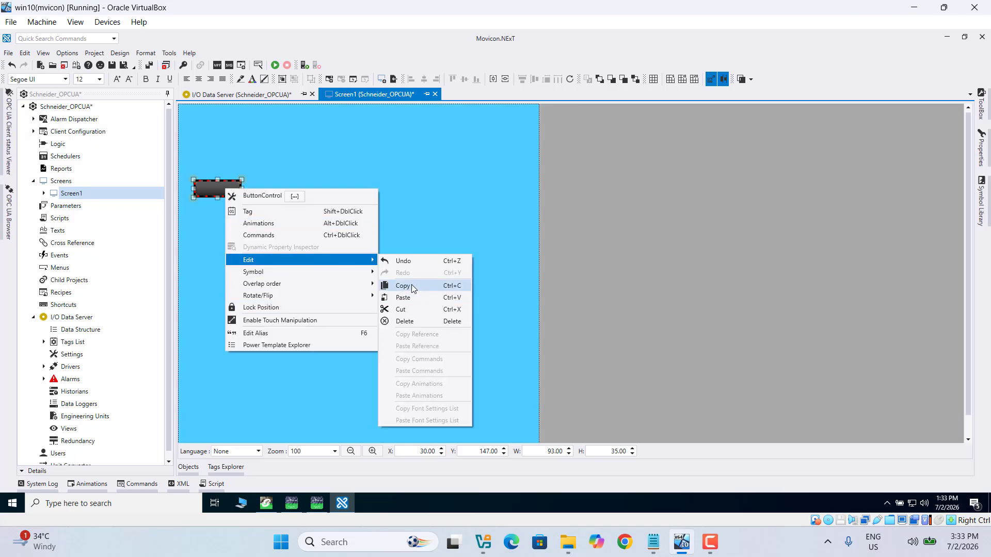
click(411, 285)
click(253, 249)
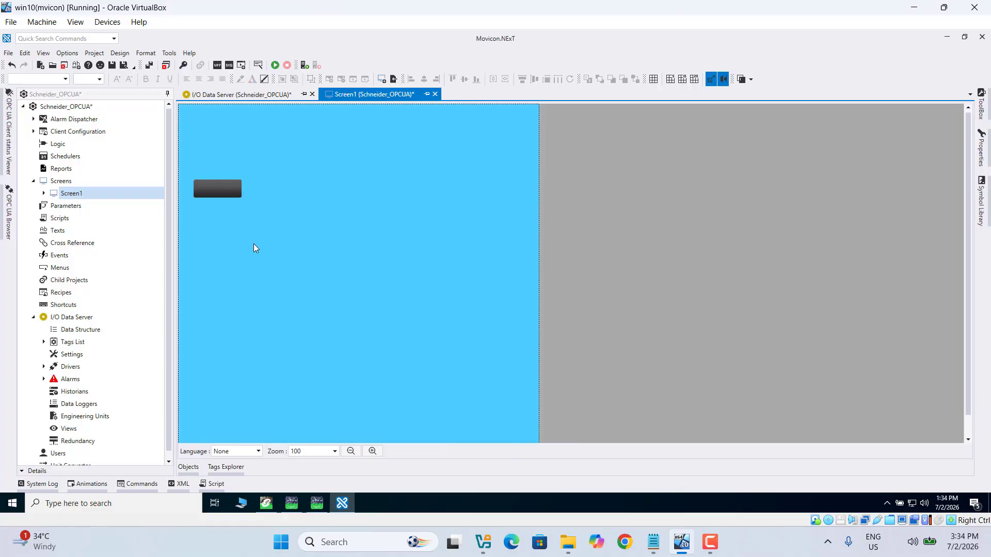
right_click(283, 248)
mouse_move(346, 289)
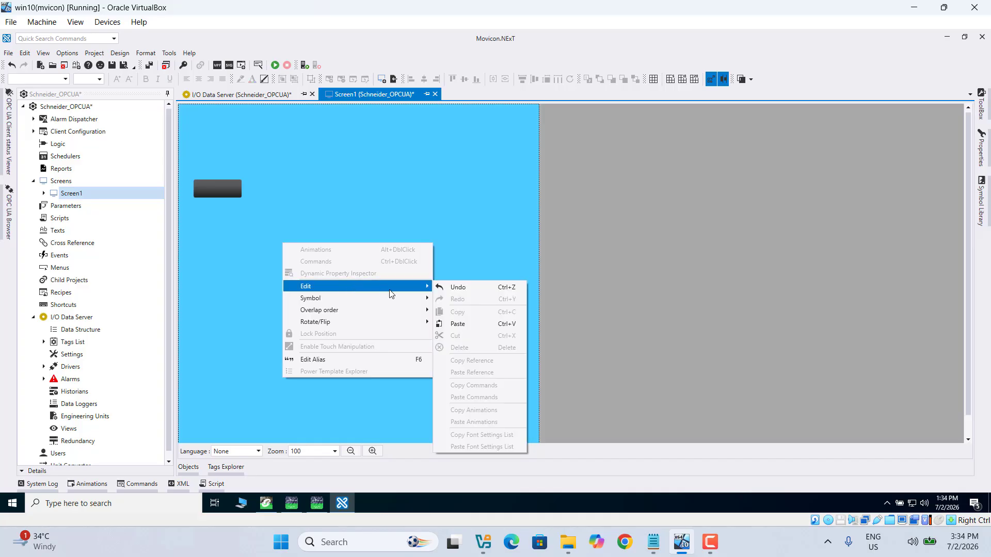
click(462, 323)
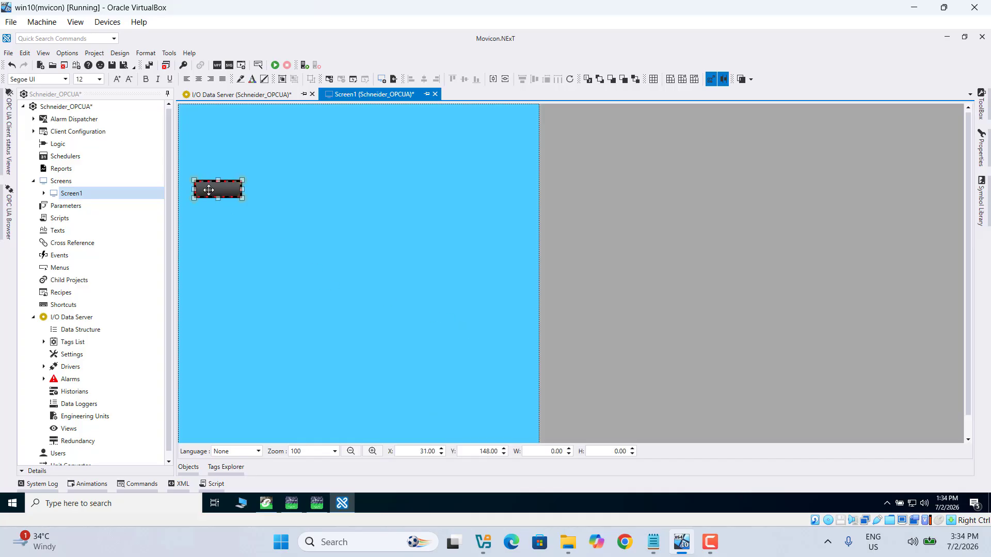
drag(208, 190, 207, 241)
click(424, 230)
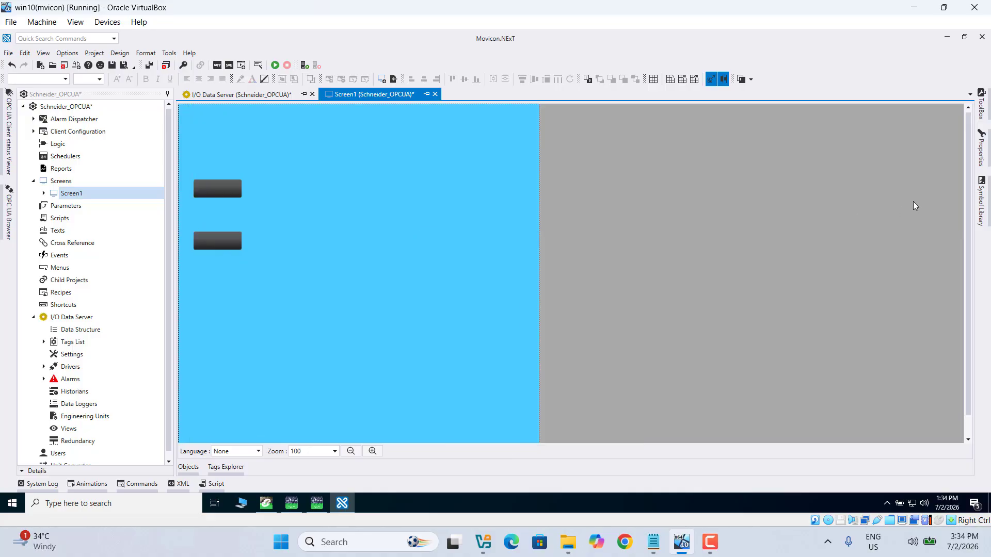
Step: Add an editable Display control from the Displays group to Screen1 at about X 472, Y 244
click(985, 115)
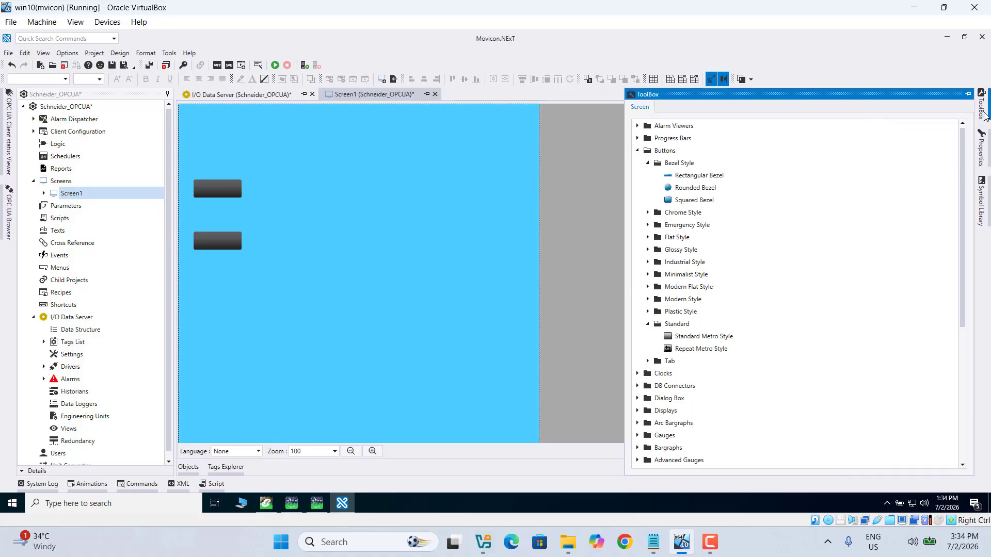
click(640, 150)
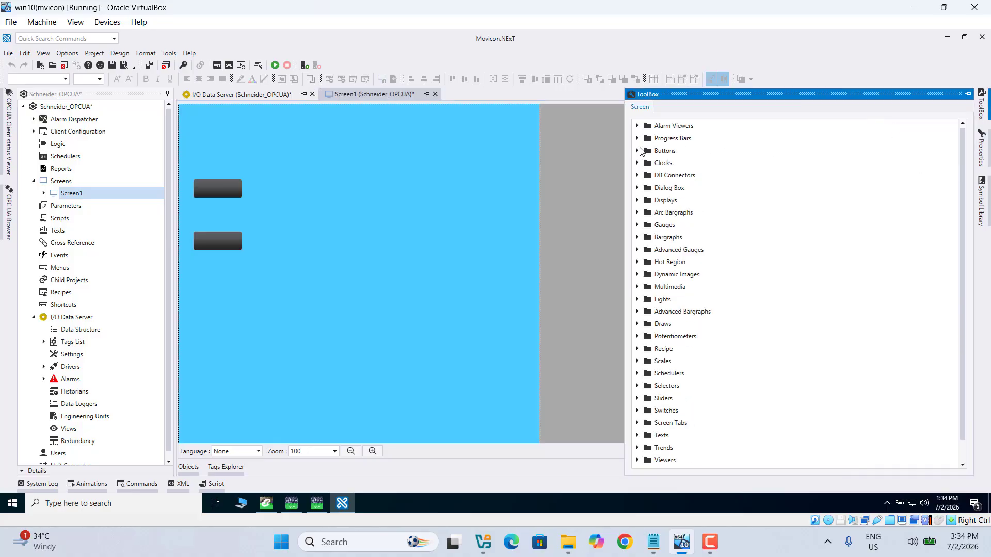
click(638, 201)
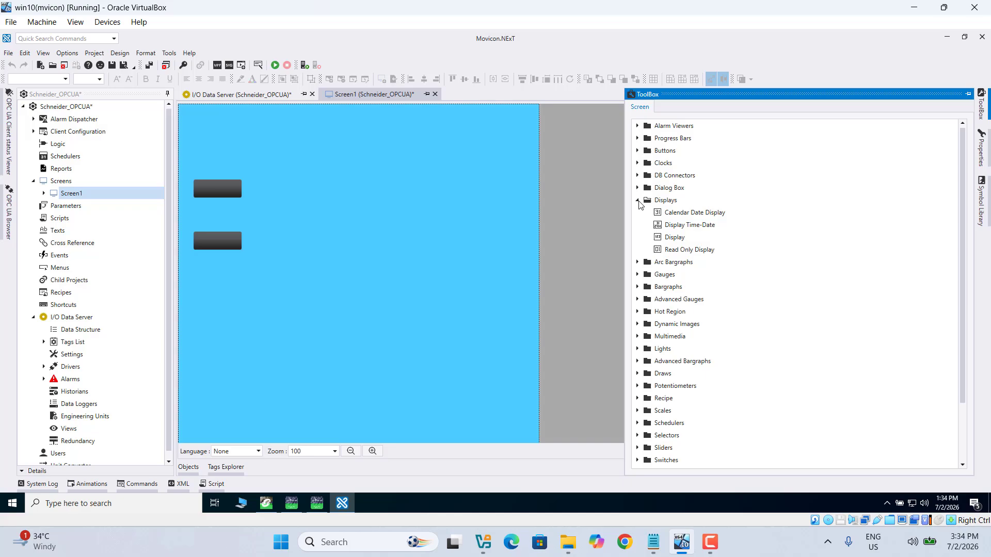
click(680, 241)
drag(681, 244, 428, 236)
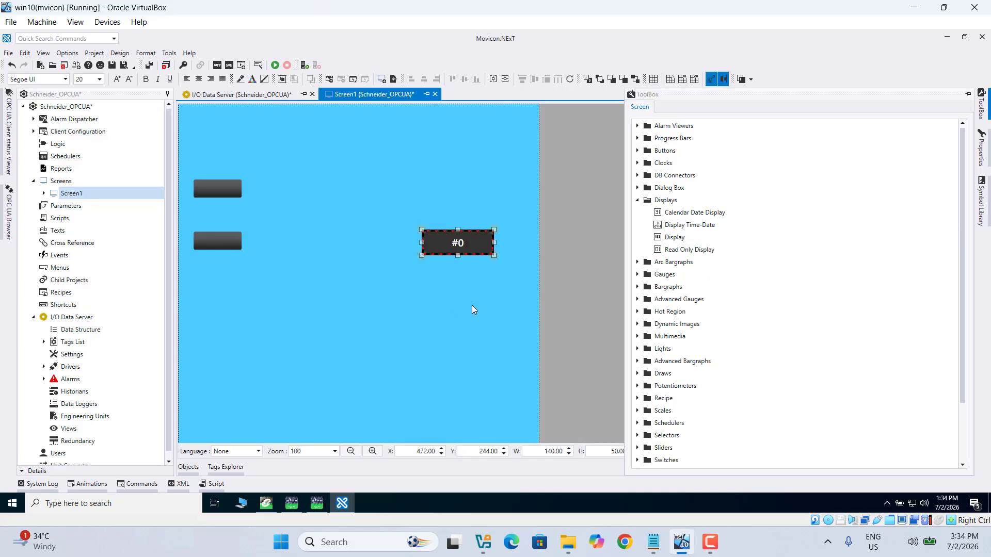
Step: Duplicate the display and place the copy below the two buttons at about X 47, Y 401
right_click(430, 246)
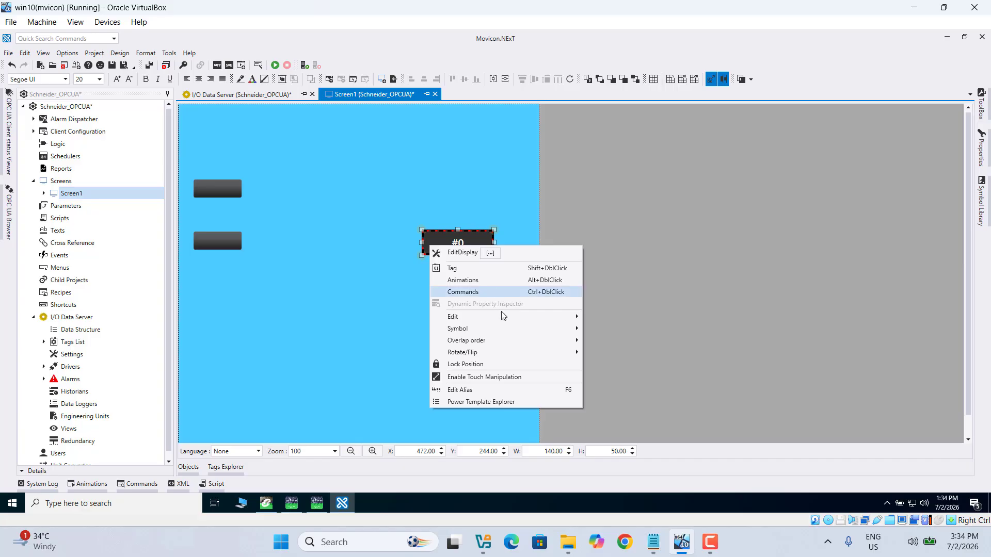
mouse_move(523, 318)
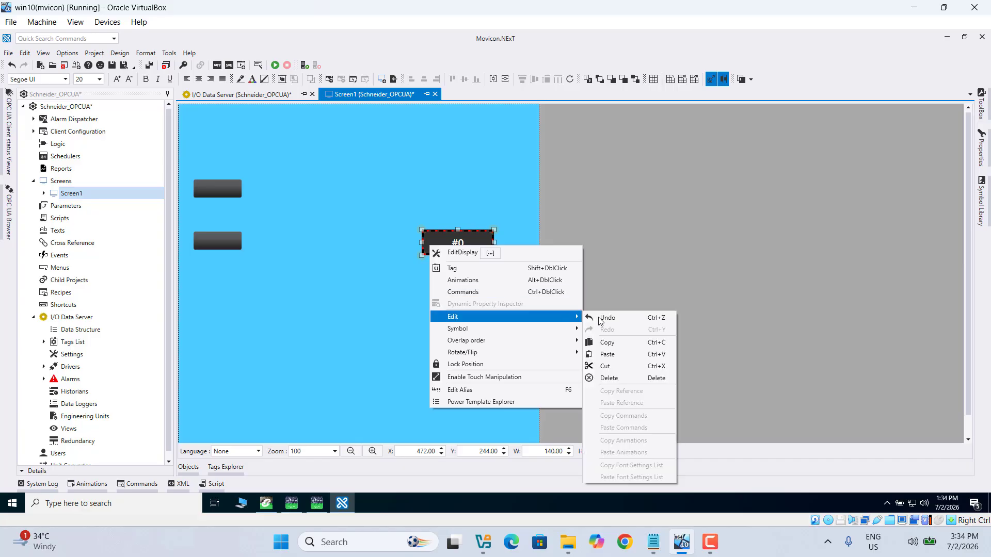
click(621, 342)
click(267, 287)
right_click(238, 283)
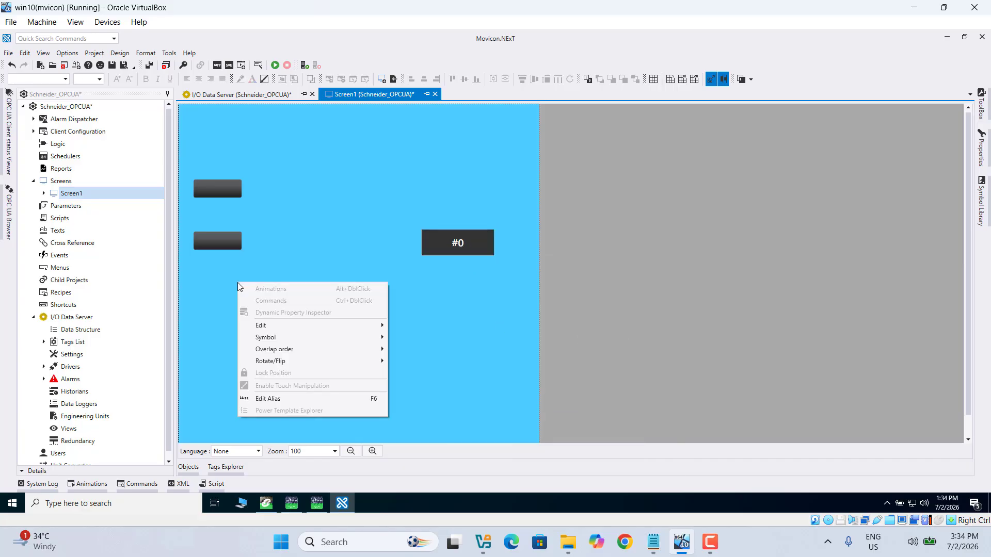
mouse_move(385, 327)
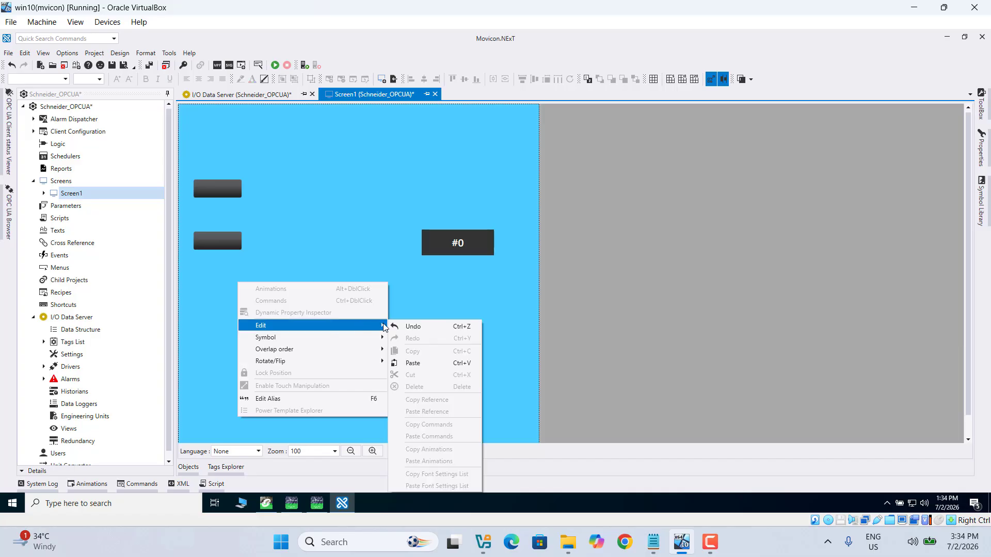
click(422, 362)
drag(467, 244, 259, 324)
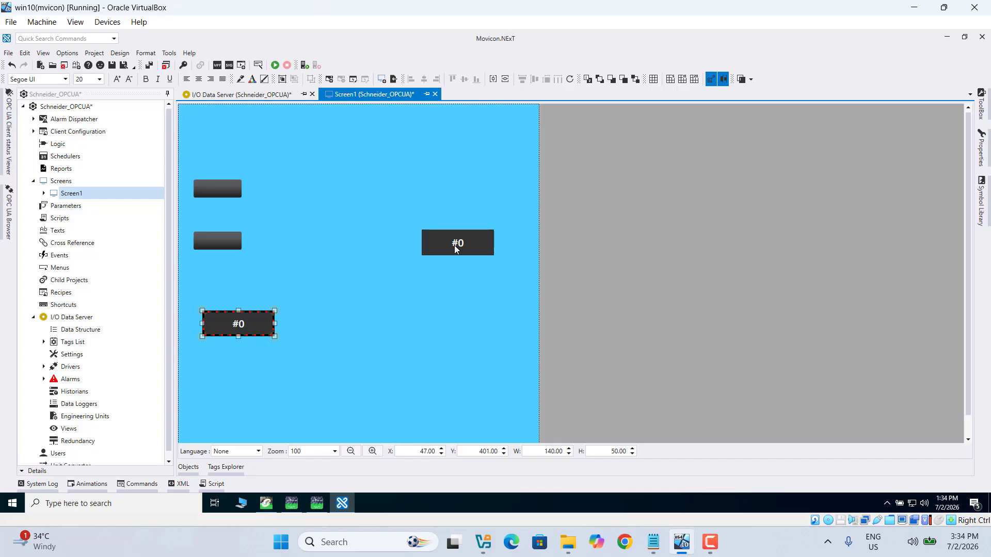
Step: Move the original display beside its copy, to about X 326, Y 403
click(454, 246)
drag(337, 328, 329, 330)
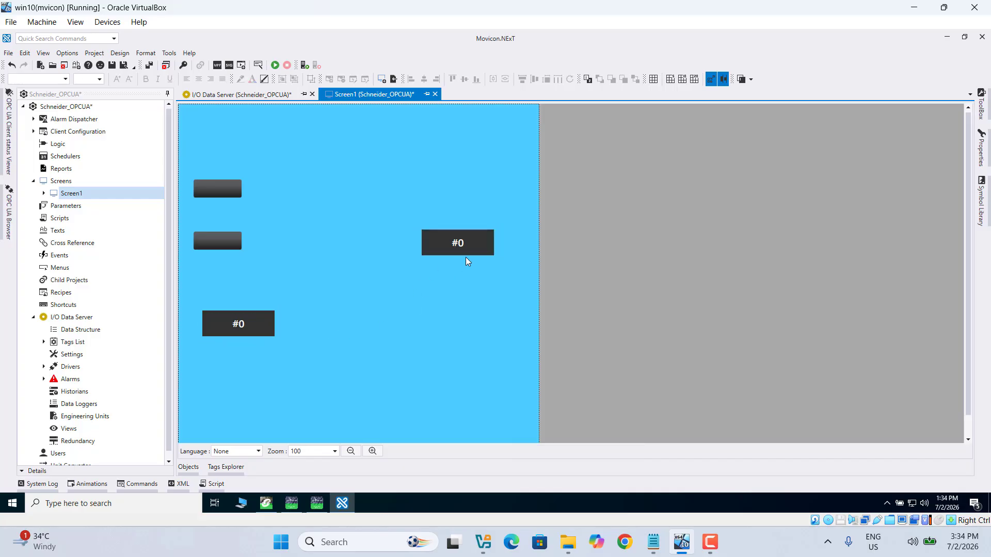
click(463, 237)
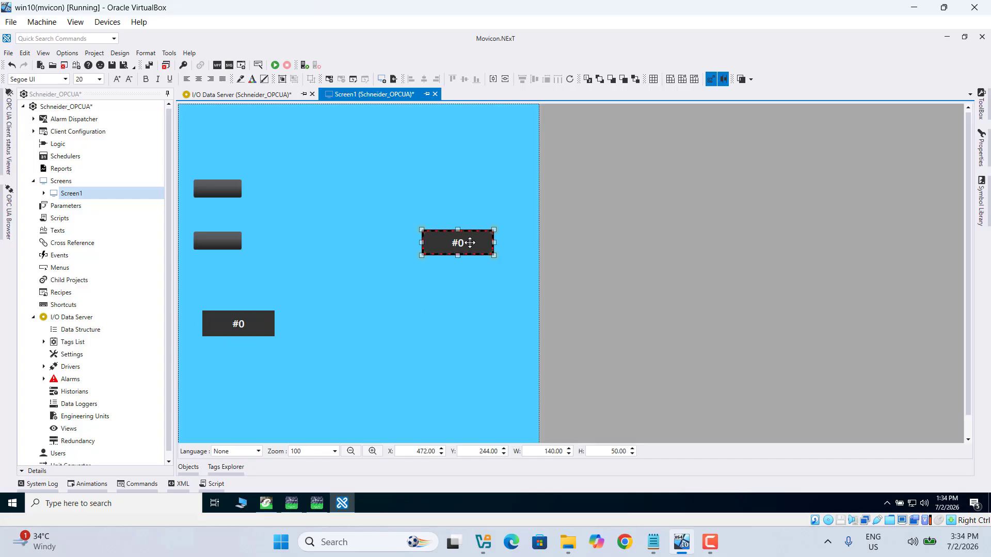
drag(469, 242, 395, 324)
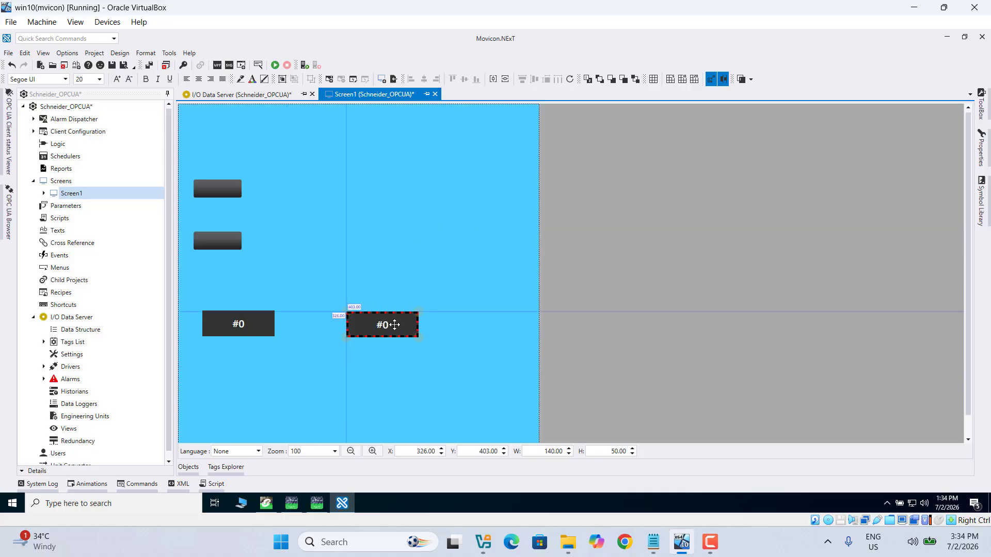
click(361, 376)
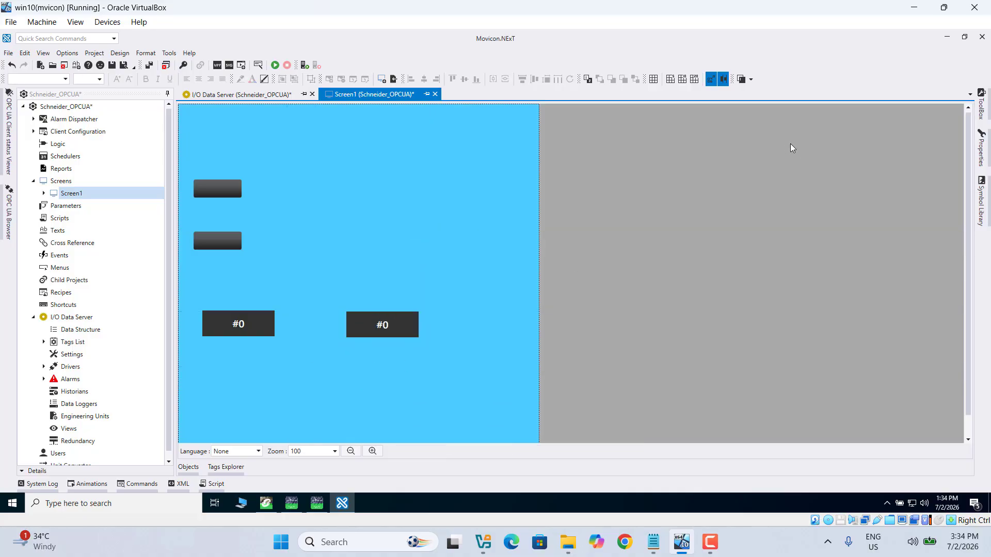
Step: Add a Round Bezel Light to Screen1 beside the buttons at about X 240, Y 150
click(982, 109)
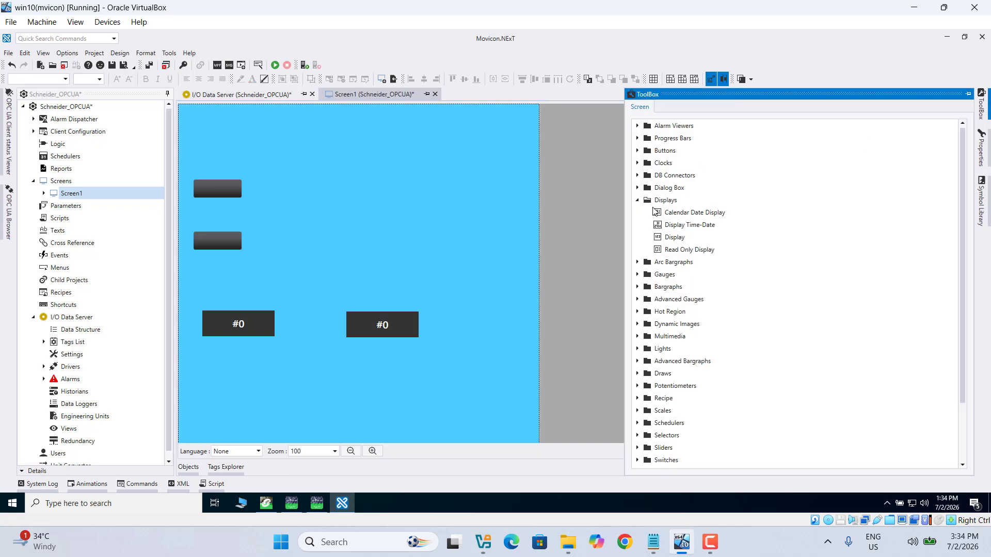
click(638, 201)
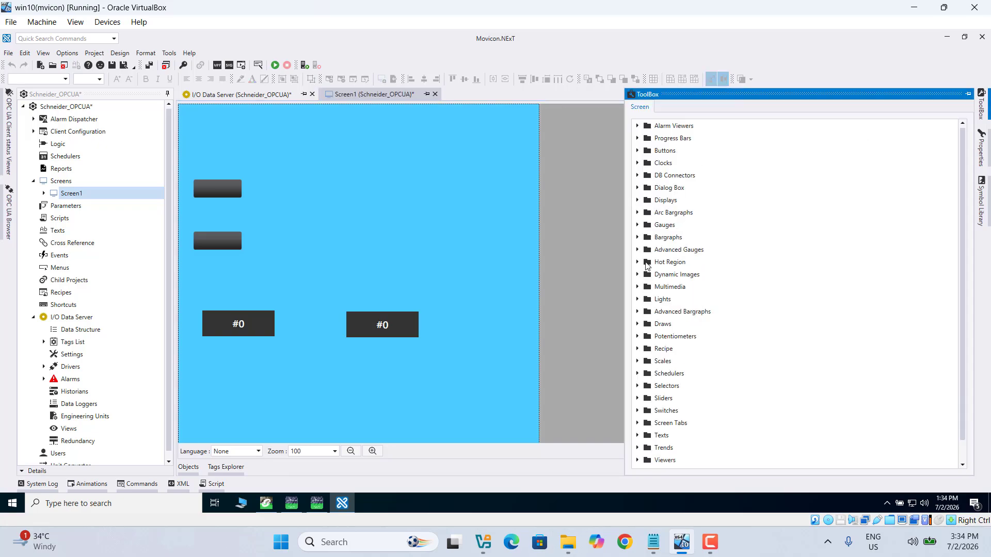
click(638, 301)
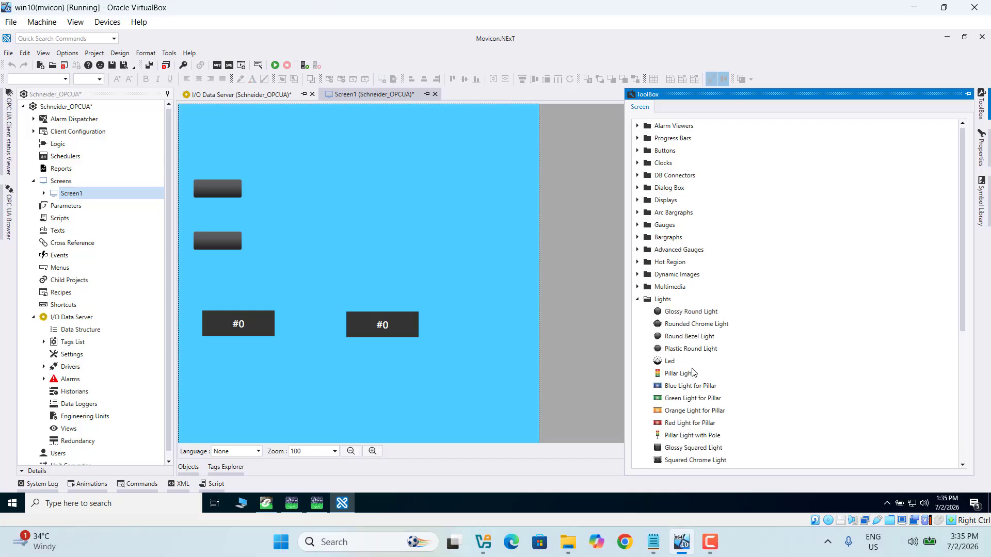
drag(679, 339, 310, 205)
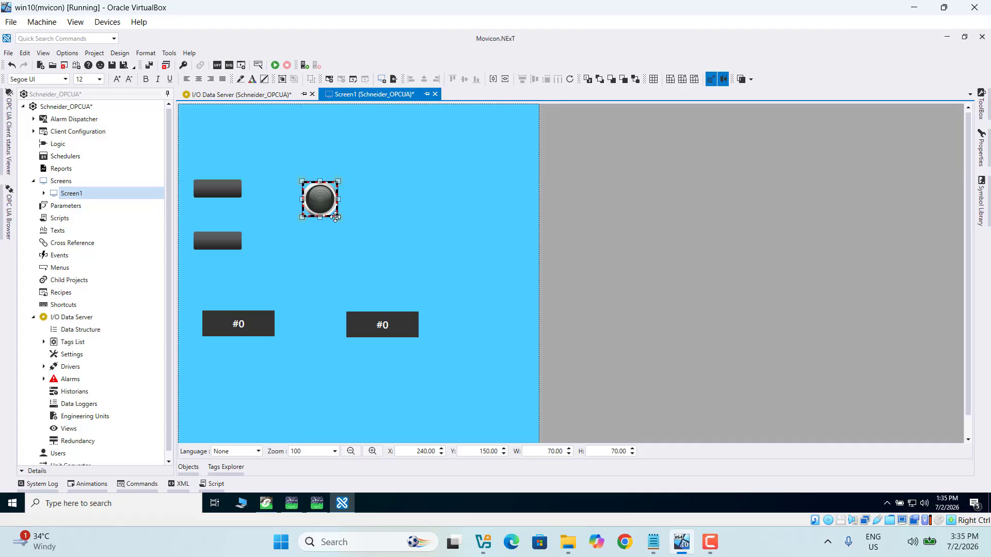
Step: Enlarge the Round Bezel Light on Screen1 to about 86 wide by 100 high
drag(337, 218, 347, 233)
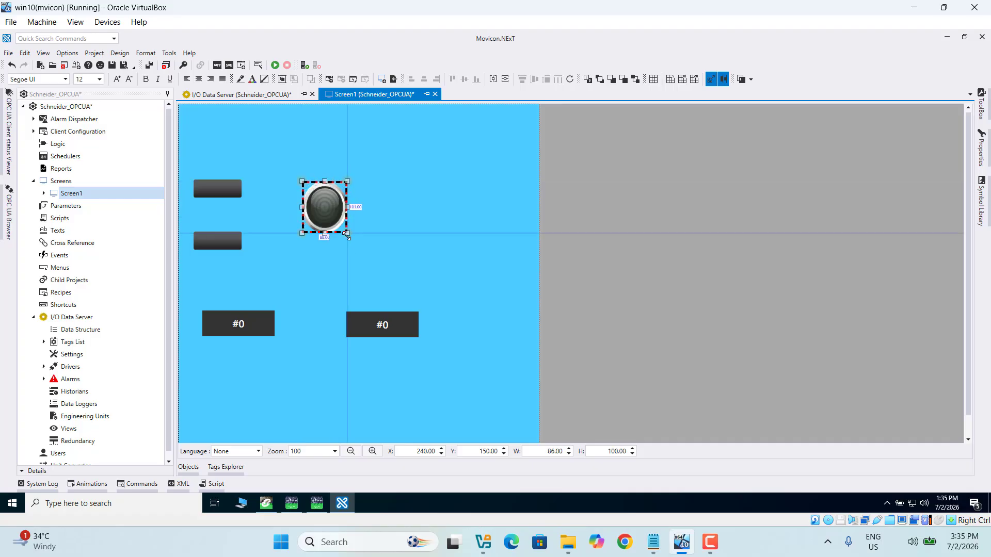
click(456, 254)
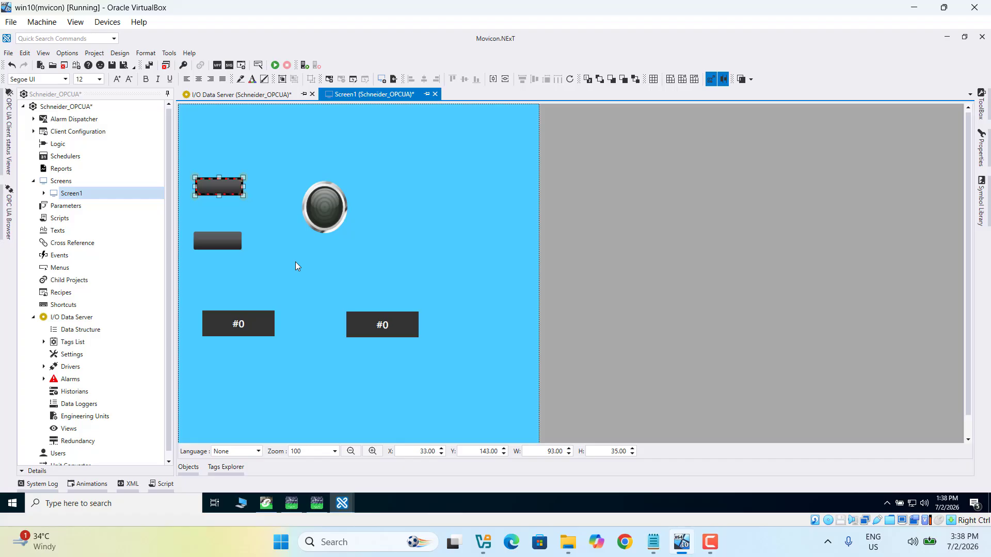
click(292, 261)
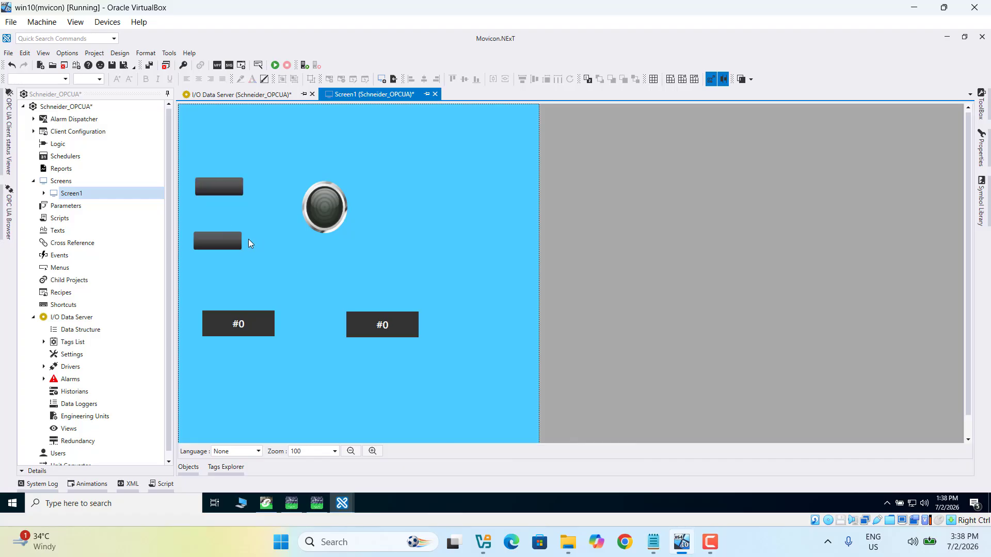
Step: Link the upper button to the start tag of the EcoStruxure OPC UA server and set its text to "start"
click(217, 190)
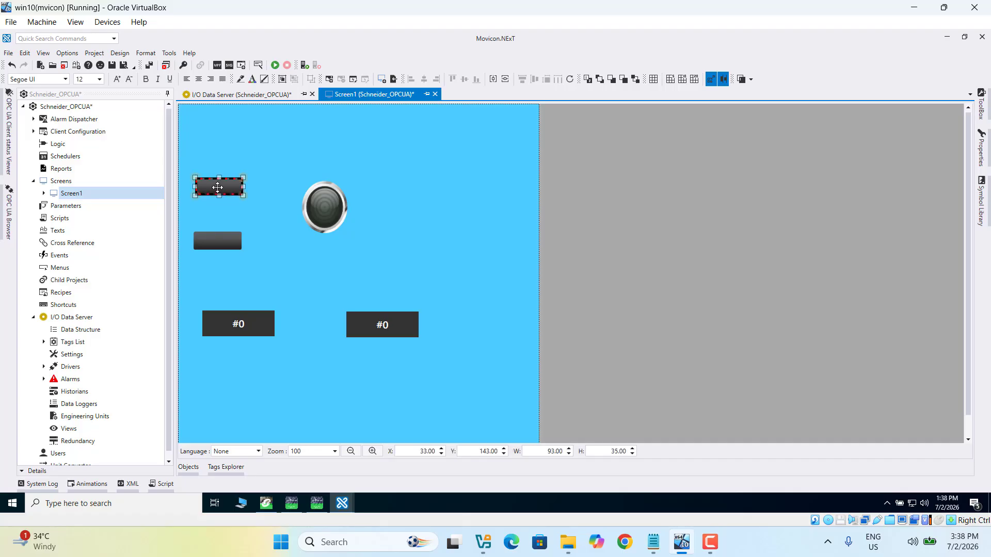
click(218, 188)
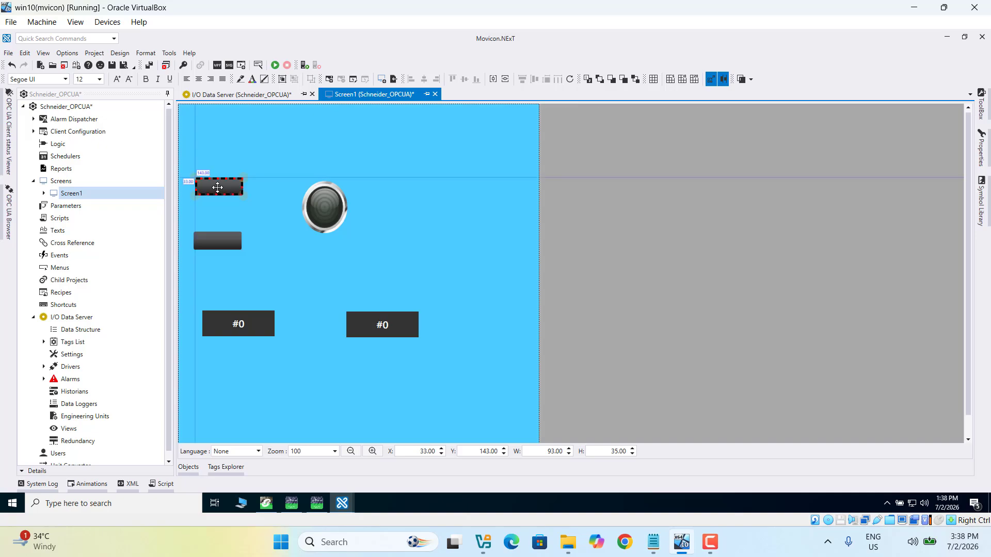
click(983, 148)
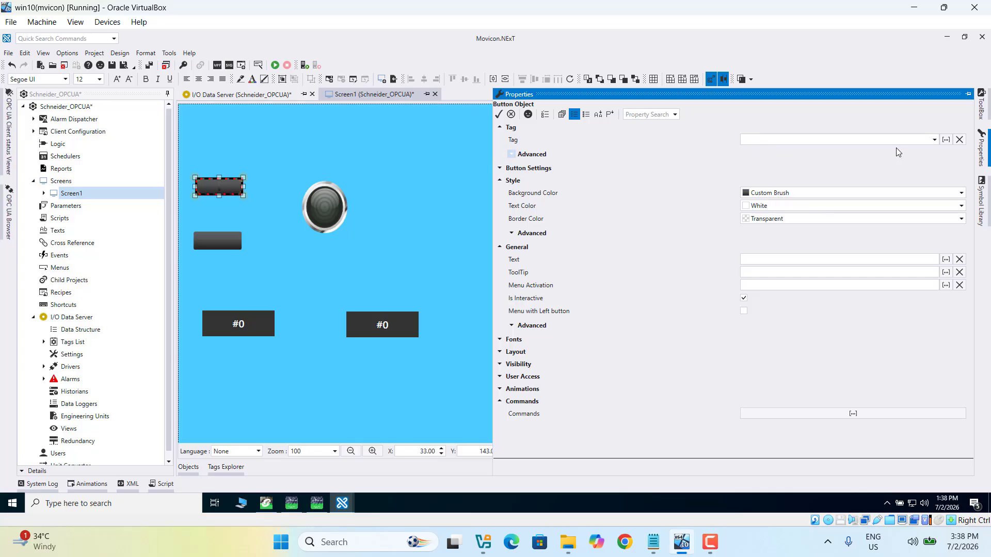
click(946, 140)
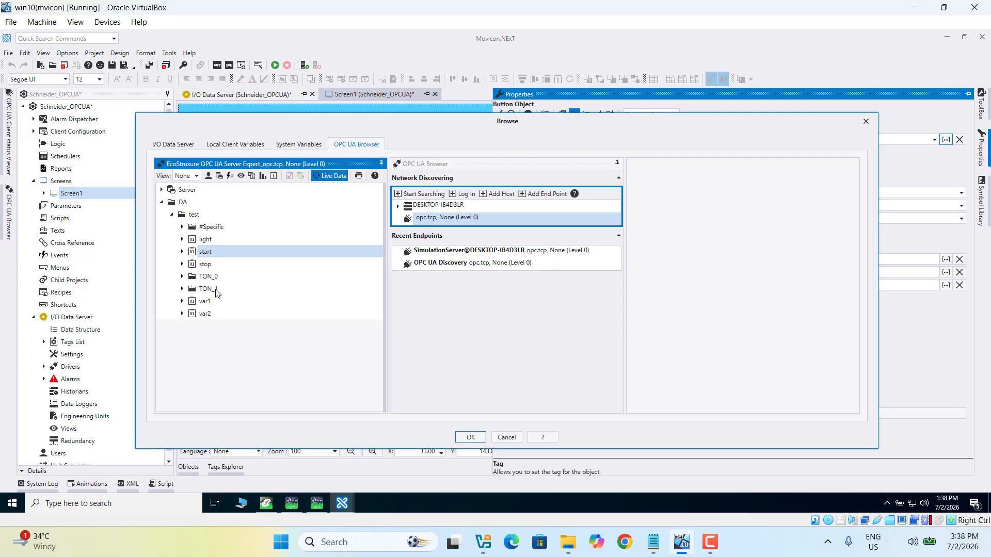
click(205, 253)
click(470, 437)
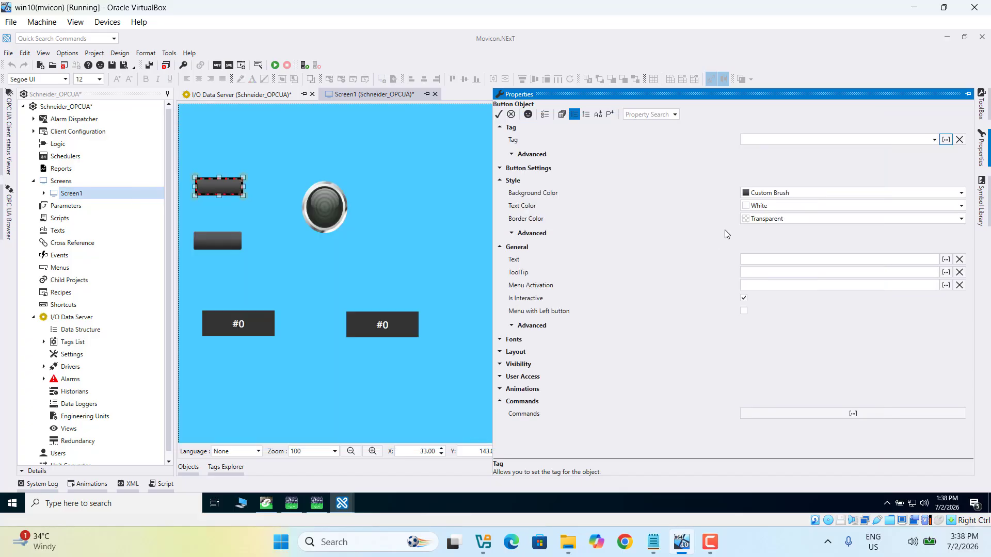
click(769, 261)
text(s)
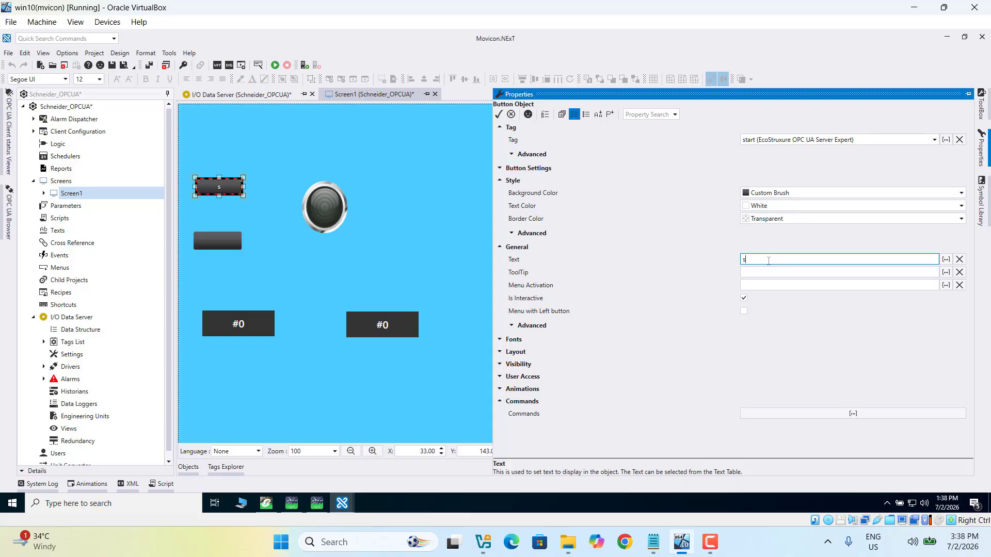
text(tart)
Step: Add a Tag Values command to the start button and assign the OPC UA tag start to it
click(866, 413)
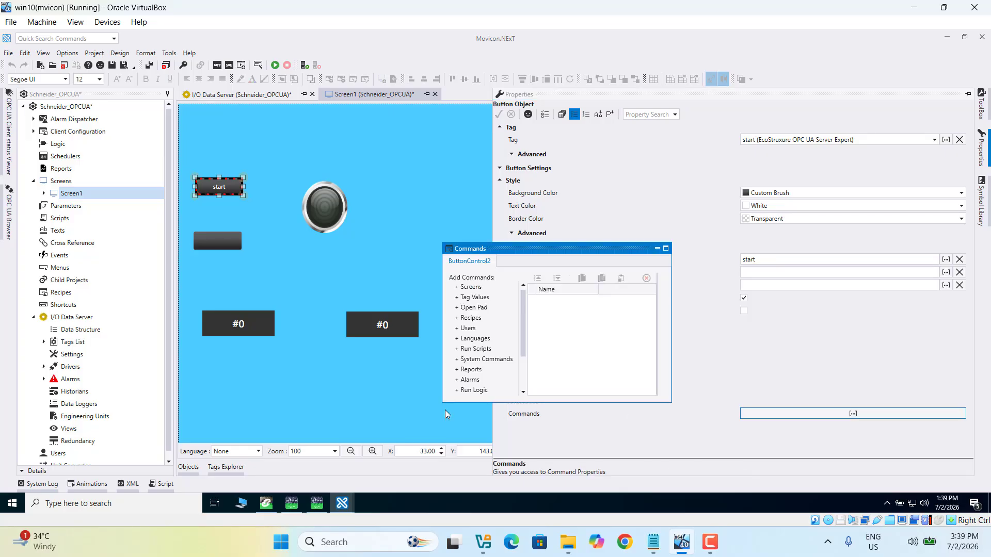
double_click(473, 298)
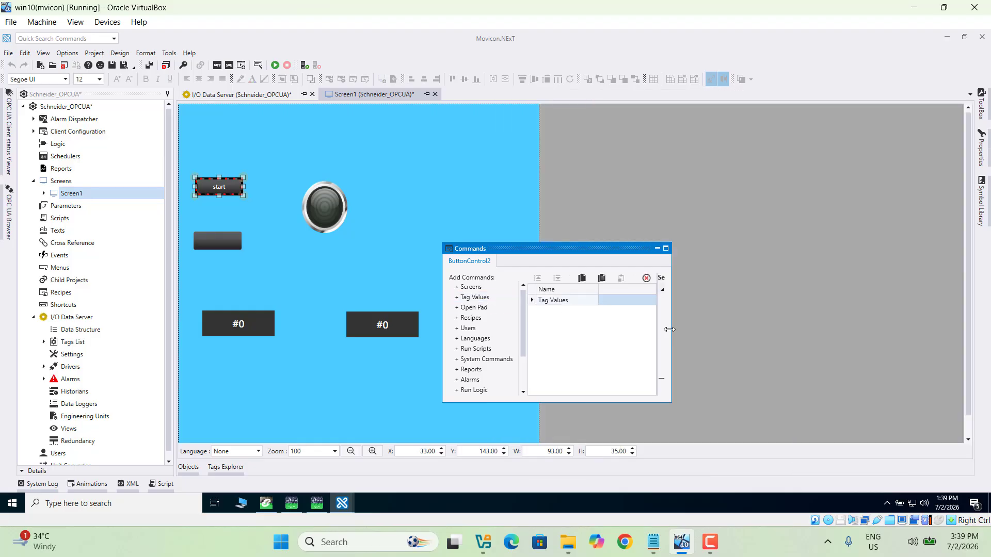
drag(670, 330, 817, 309)
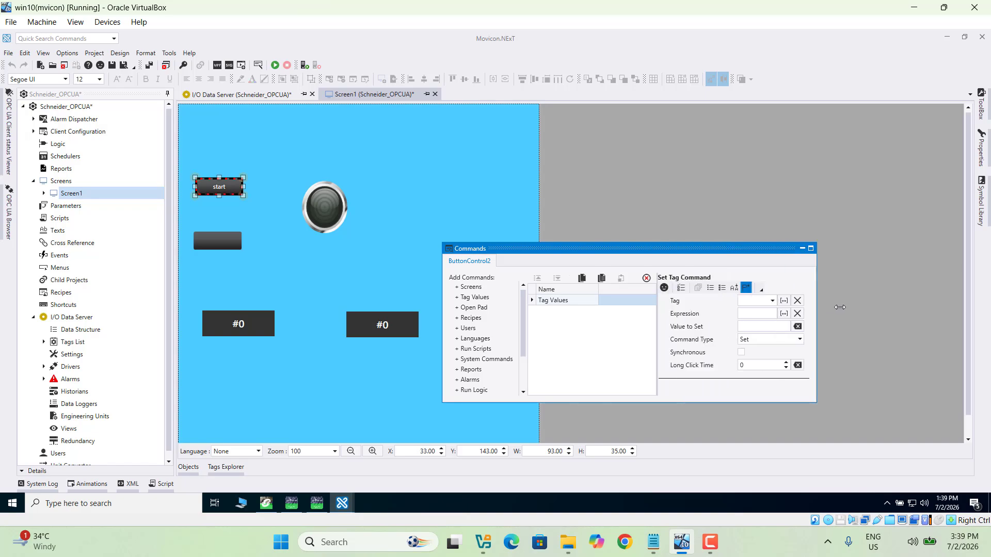
click(839, 307)
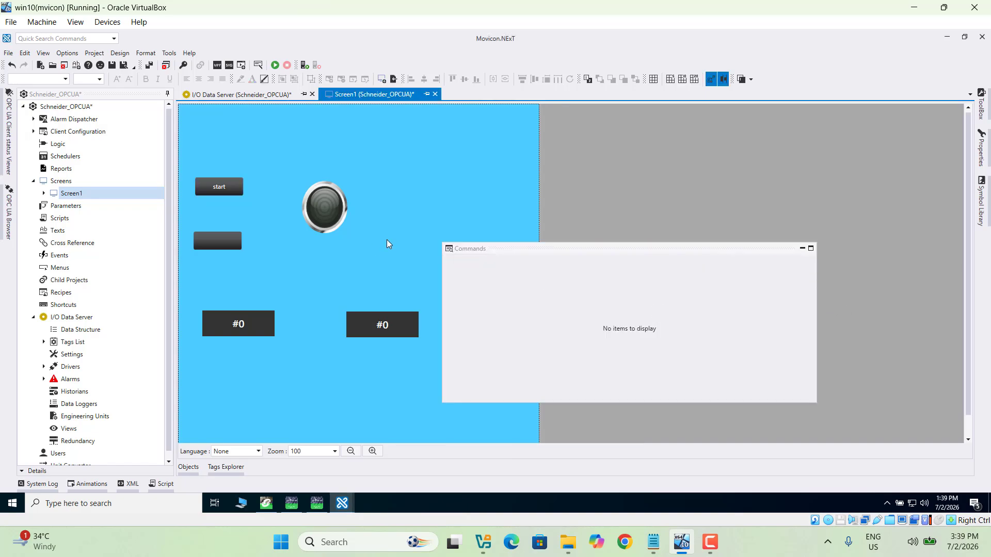
click(223, 187)
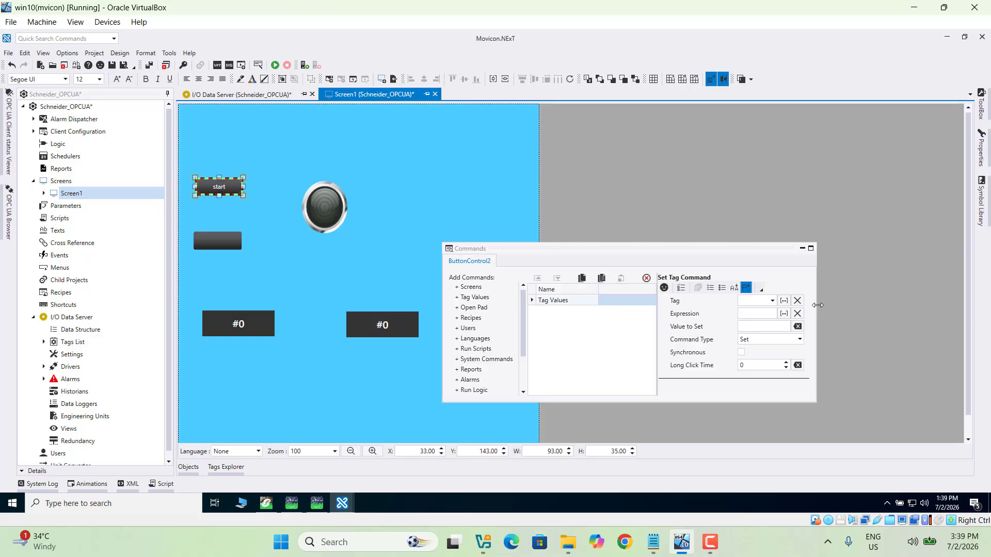
click(784, 302)
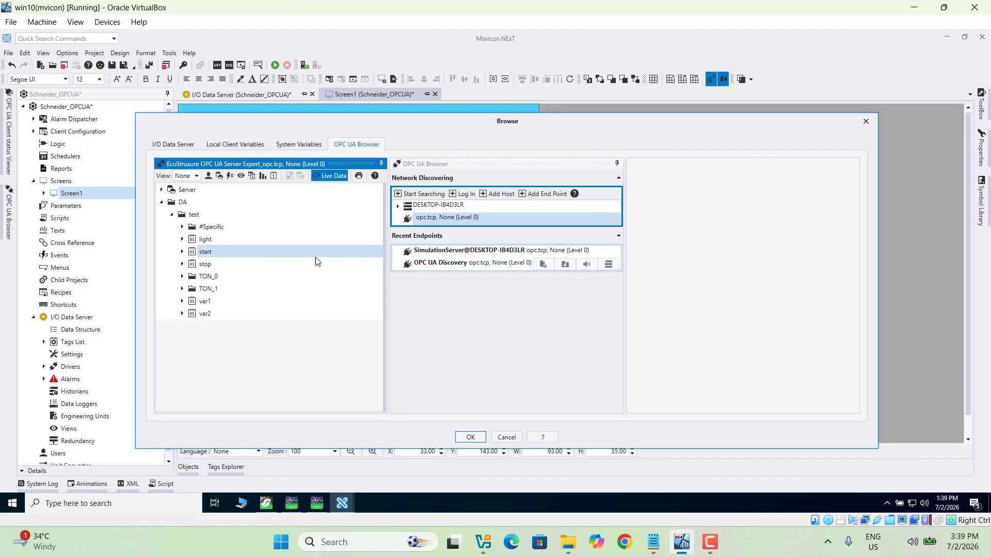
click(204, 253)
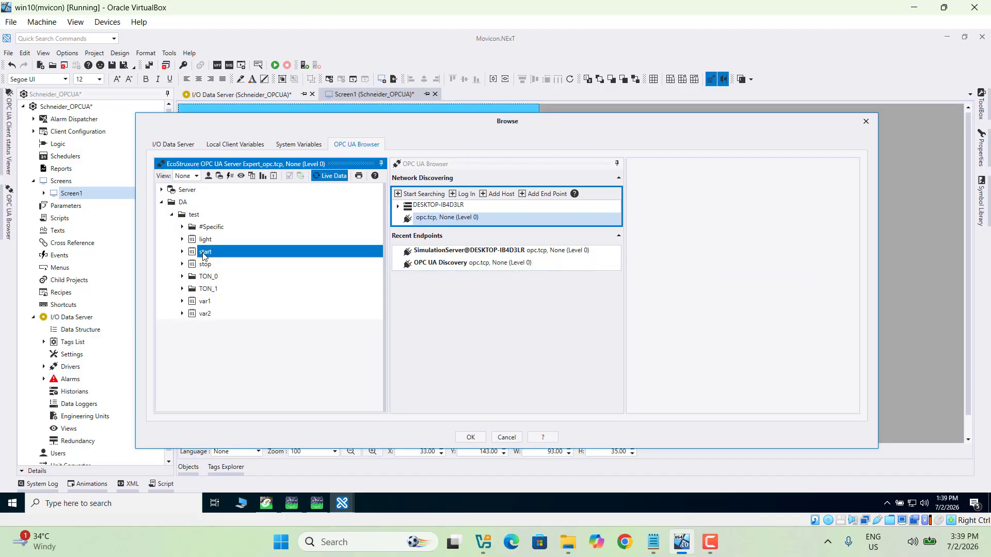
click(466, 437)
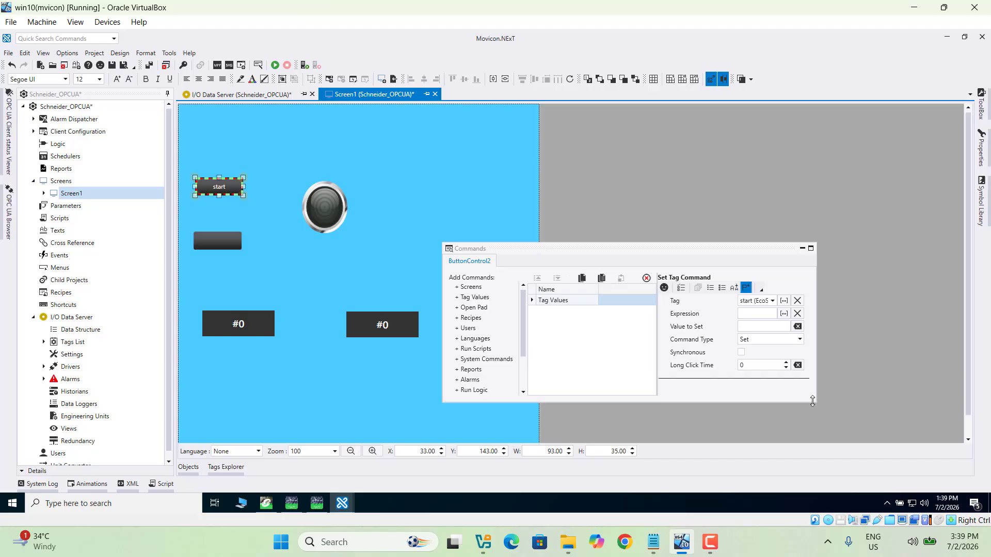
Step: Set the start button's tag command to value 1 with the command type Toggle
drag(812, 400, 842, 428)
click(831, 375)
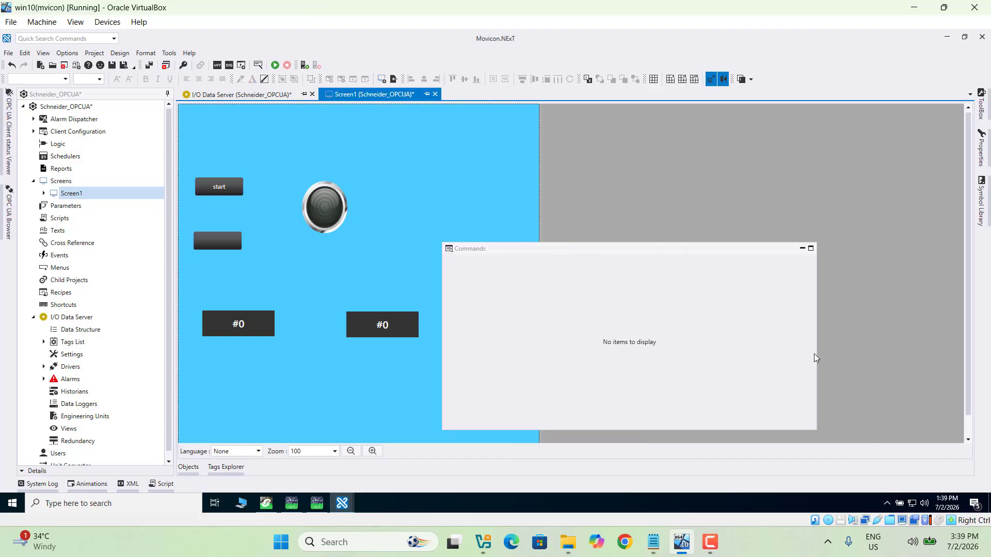
click(216, 185)
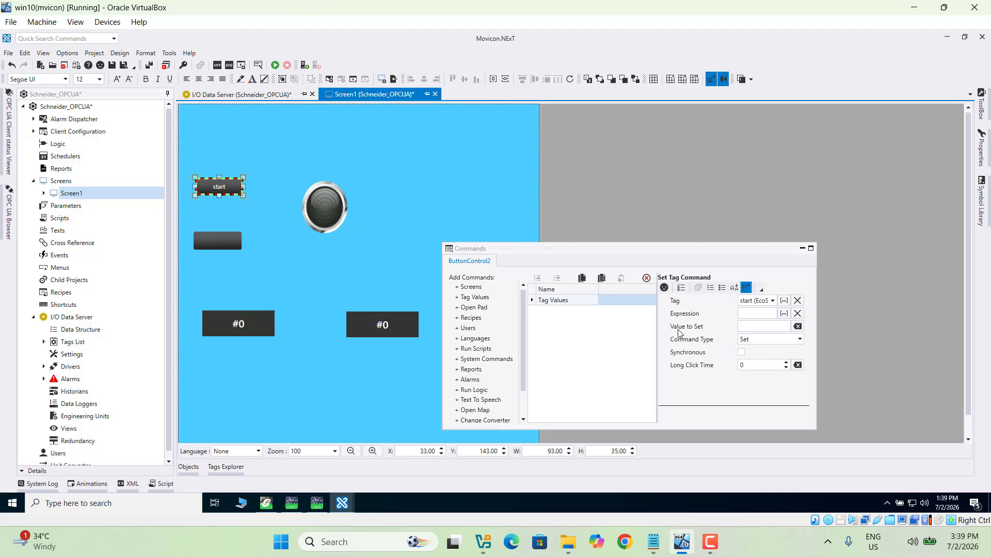
click(763, 328)
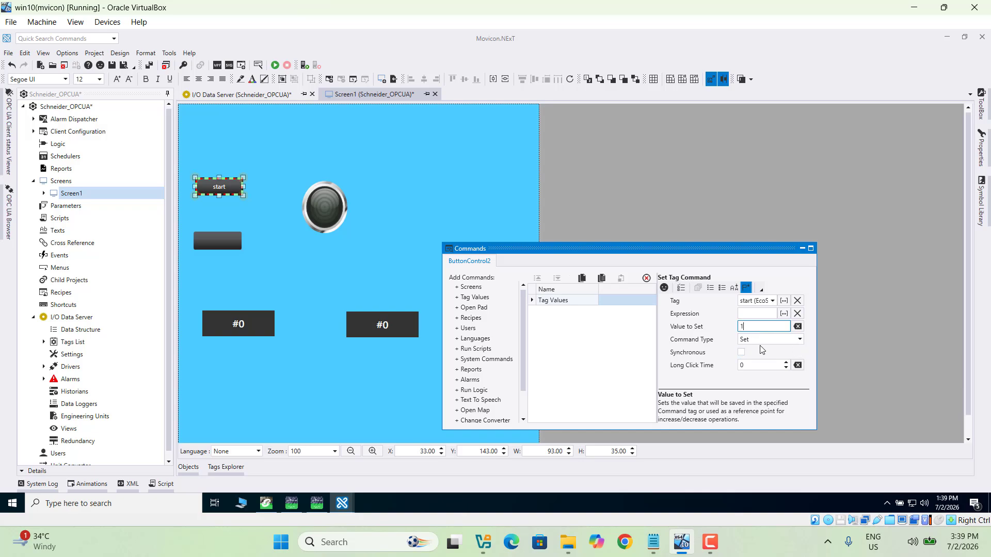
click(799, 342)
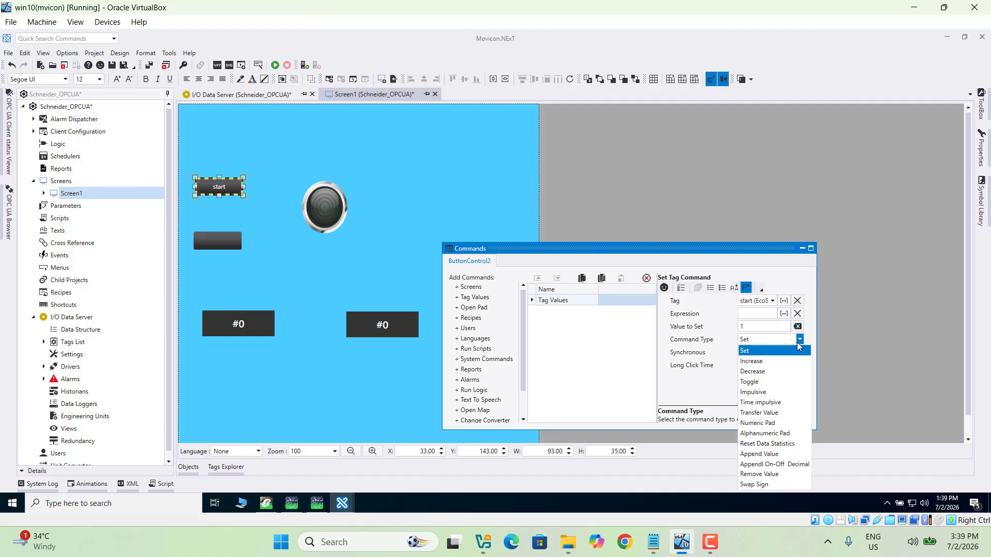
click(746, 382)
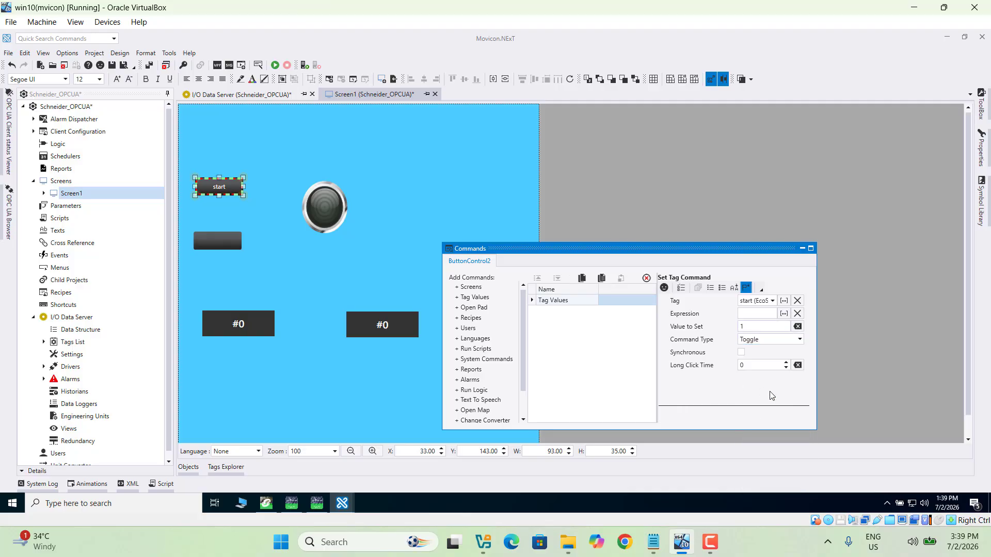
click(408, 395)
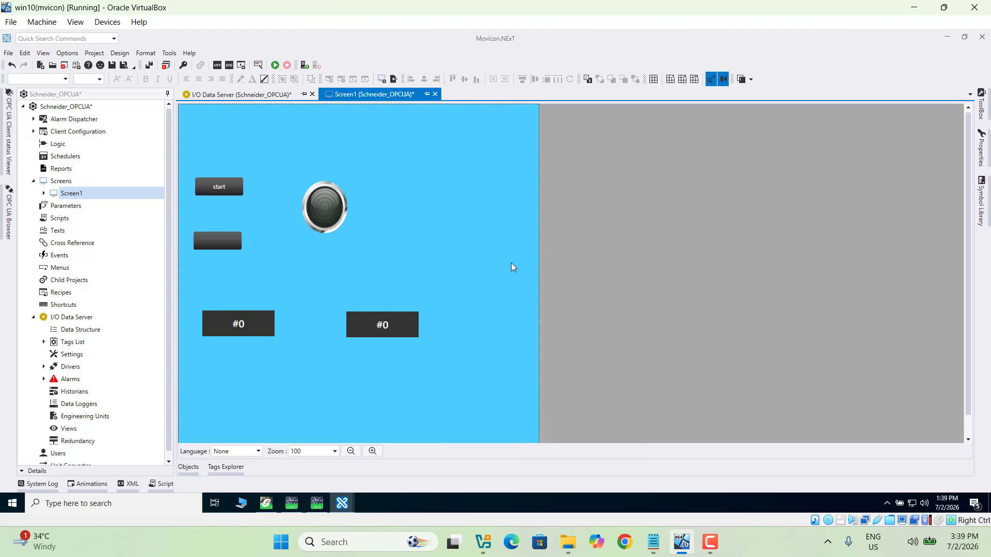
Step: Link the lower button to the stop tag of the EcoStruxure OPC UA server and set its text to "stop"
click(230, 241)
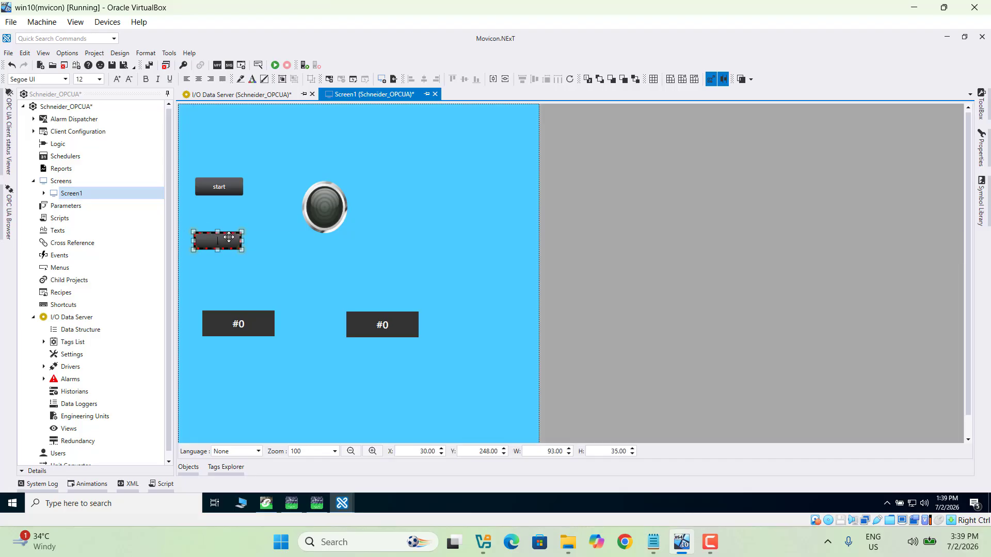
double_click(229, 237)
click(982, 155)
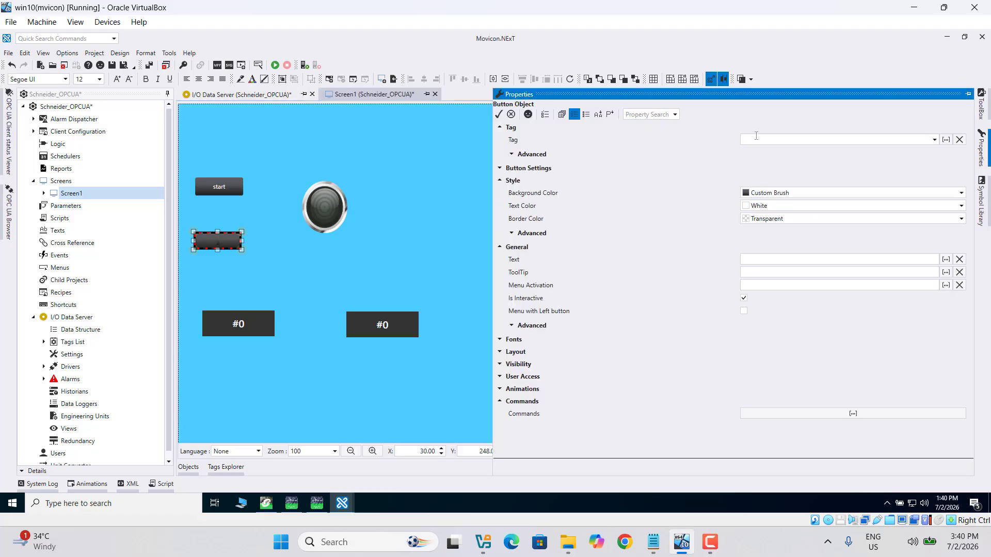
click(757, 141)
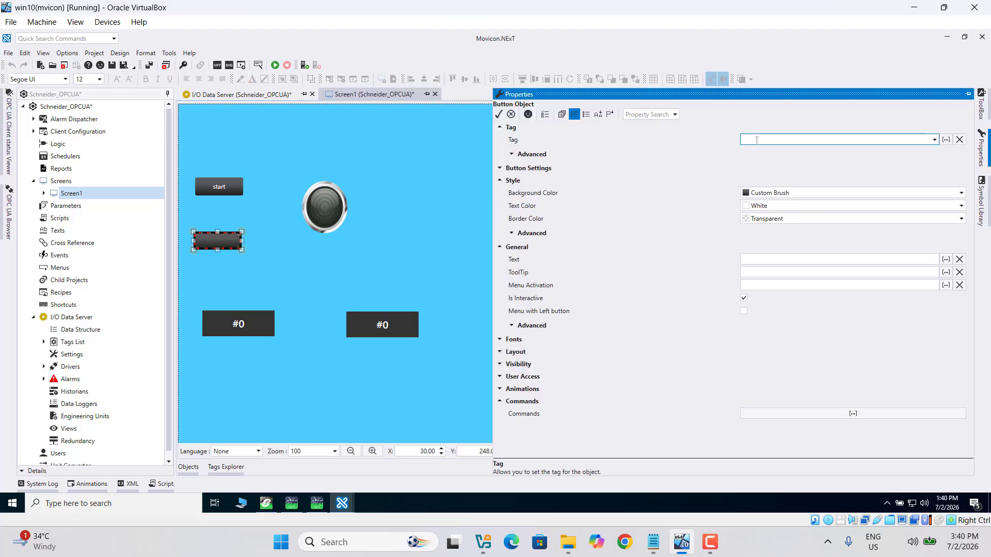
click(945, 141)
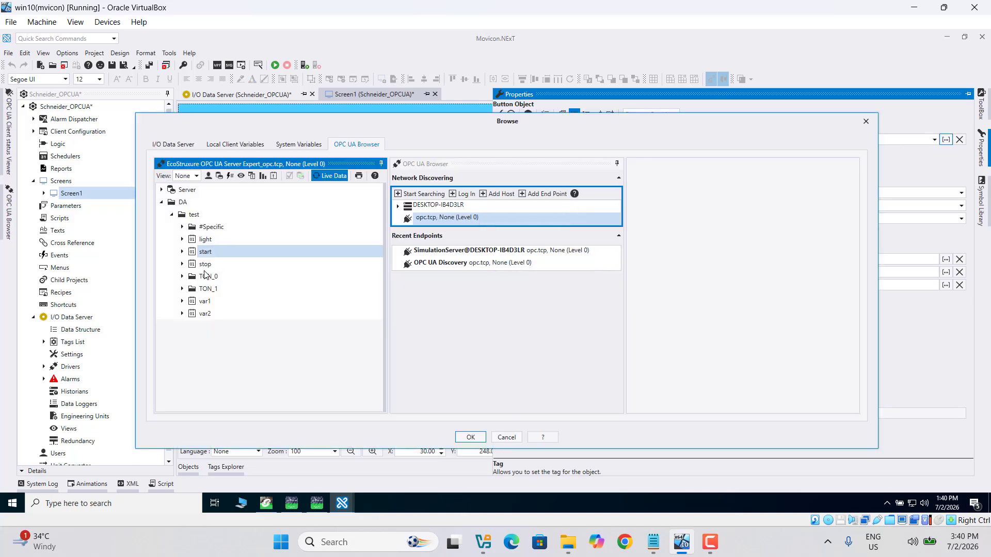
click(234, 267)
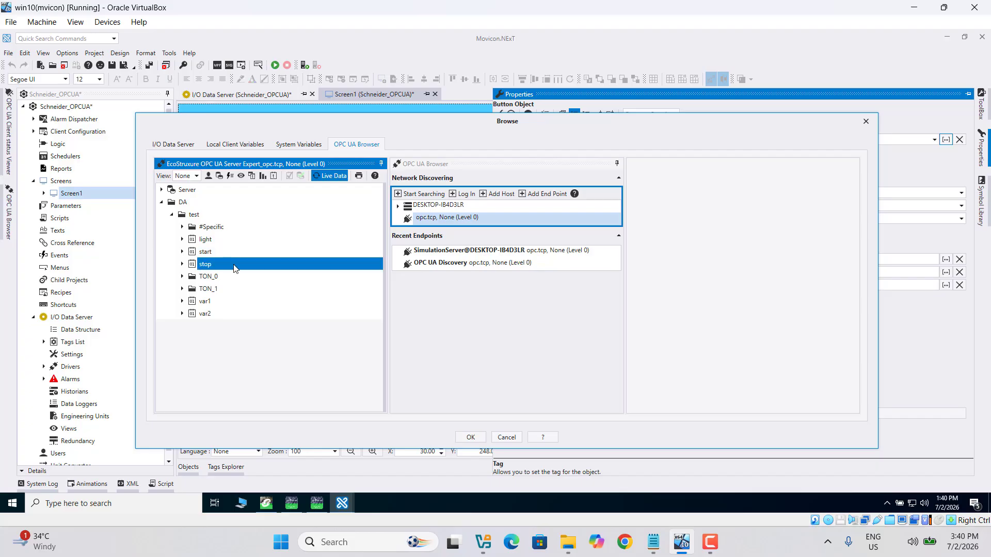
click(470, 438)
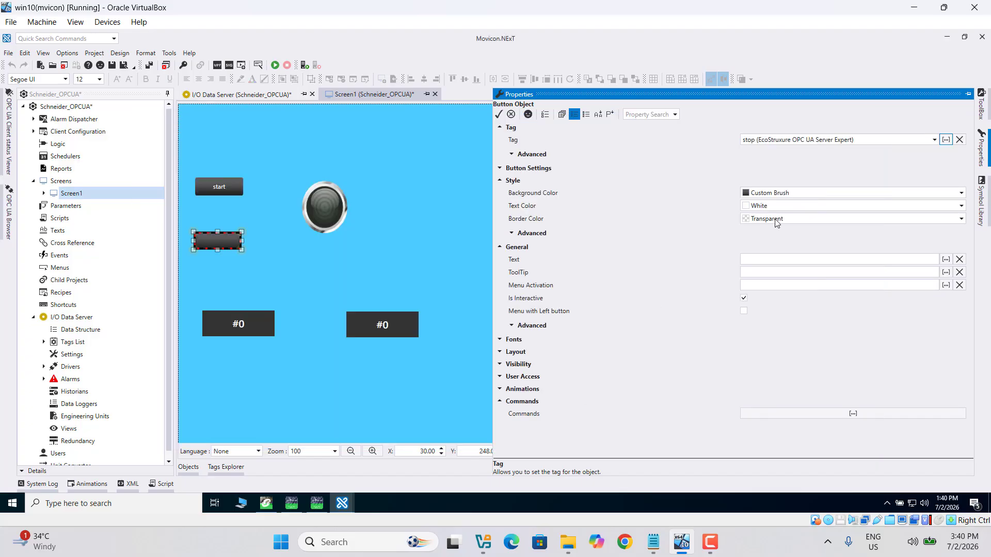
click(777, 260)
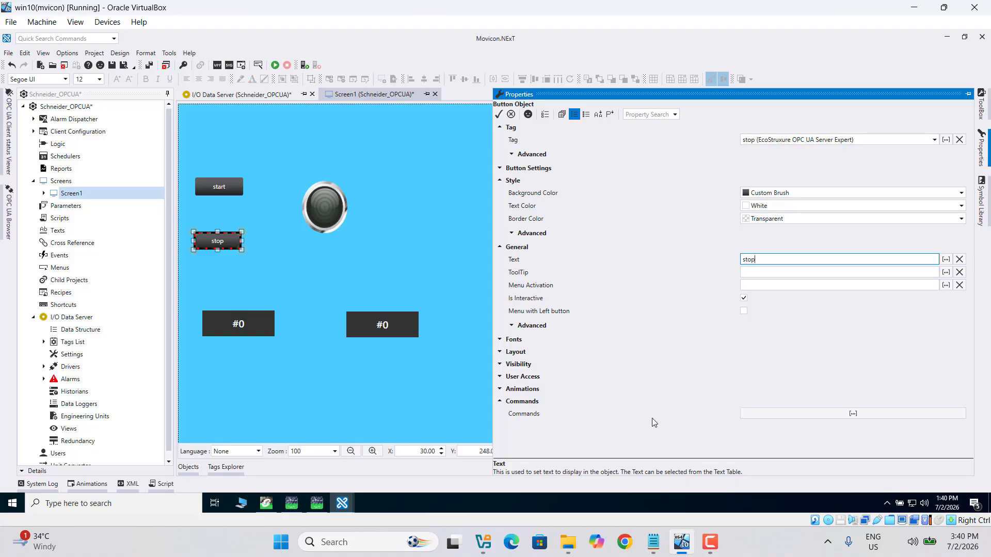
Step: Add a Tag Values command to the stop button and assign the OPC UA tag stop to it
click(816, 414)
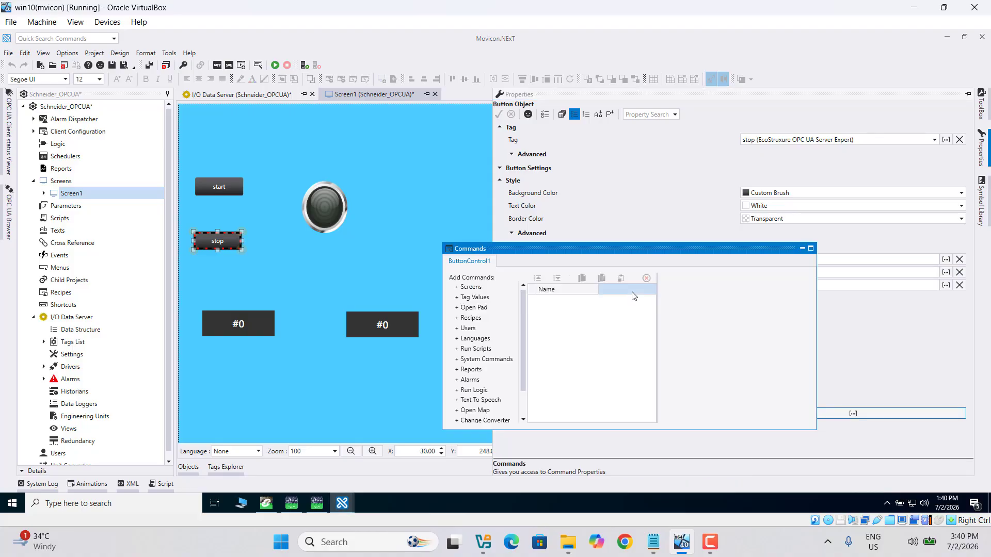
click(468, 298)
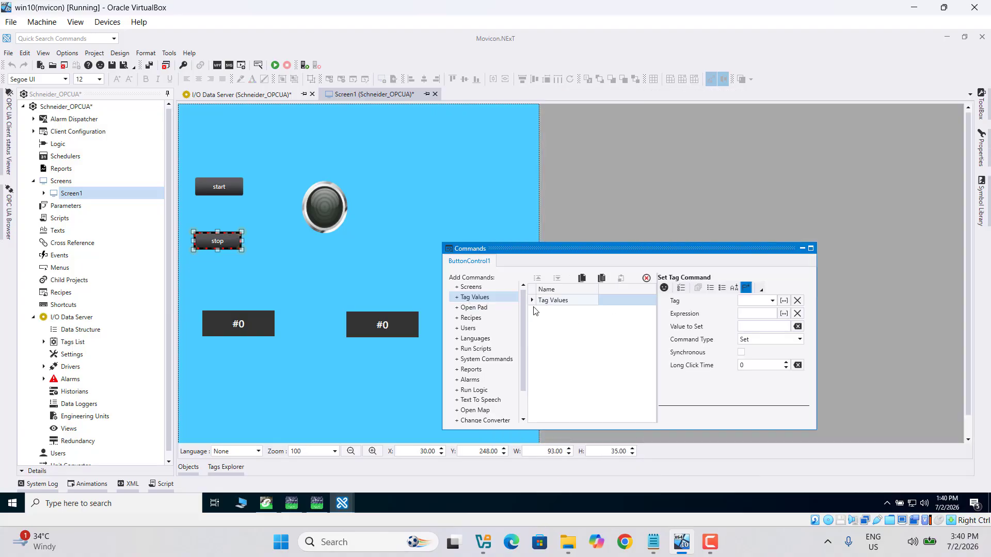
click(784, 302)
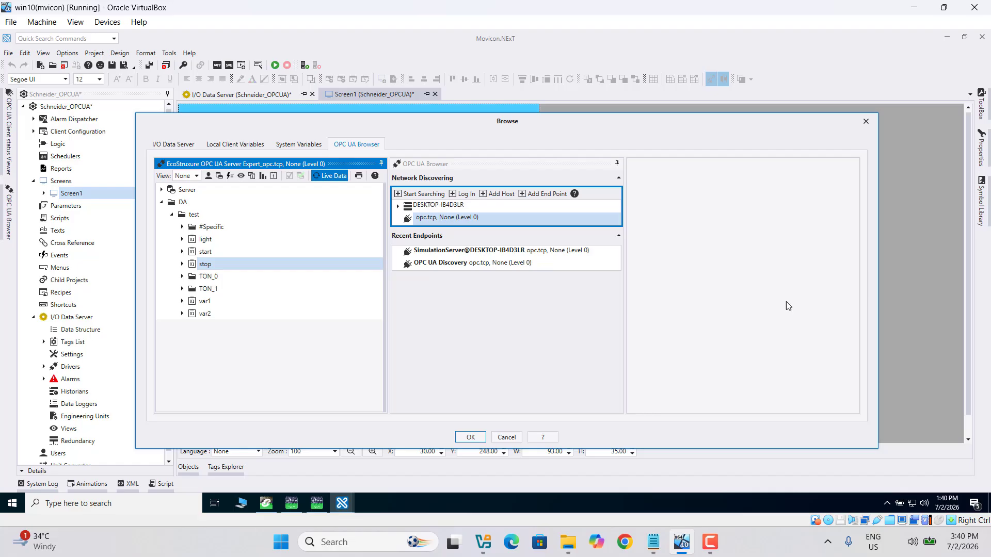
click(206, 265)
click(471, 439)
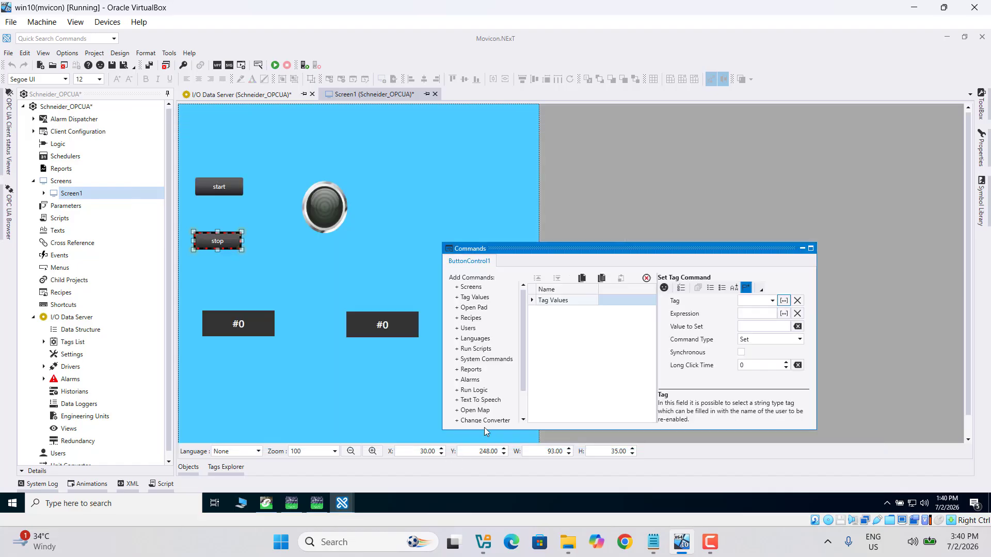
Step: Set the stop button's tag command to value 1 with the command type Toggle and put away the Commands window
click(755, 324)
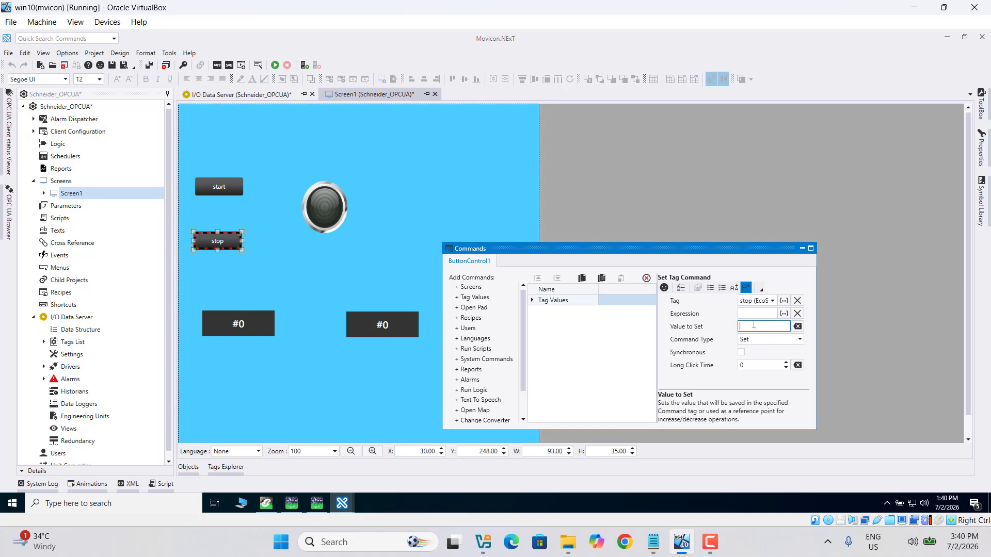
click(799, 341)
click(800, 341)
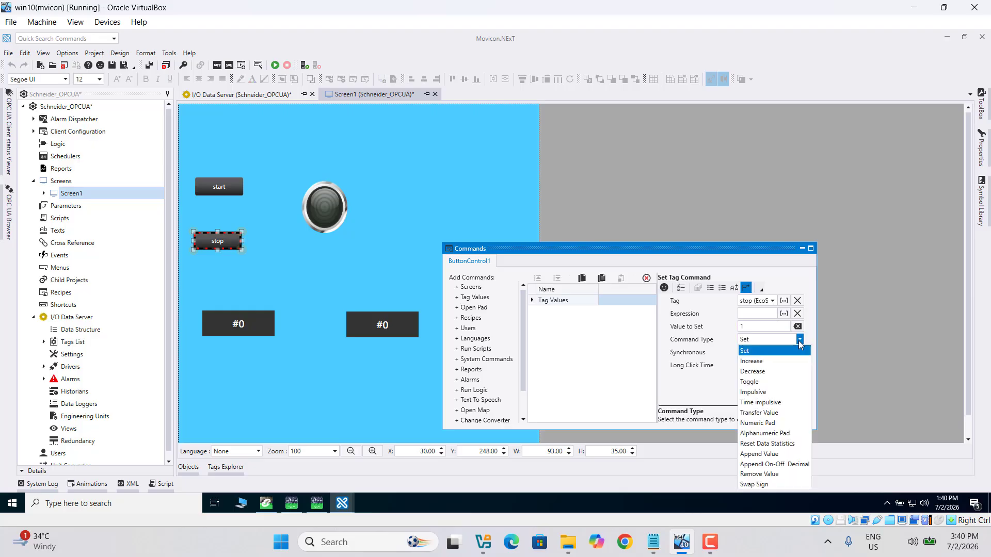
click(755, 382)
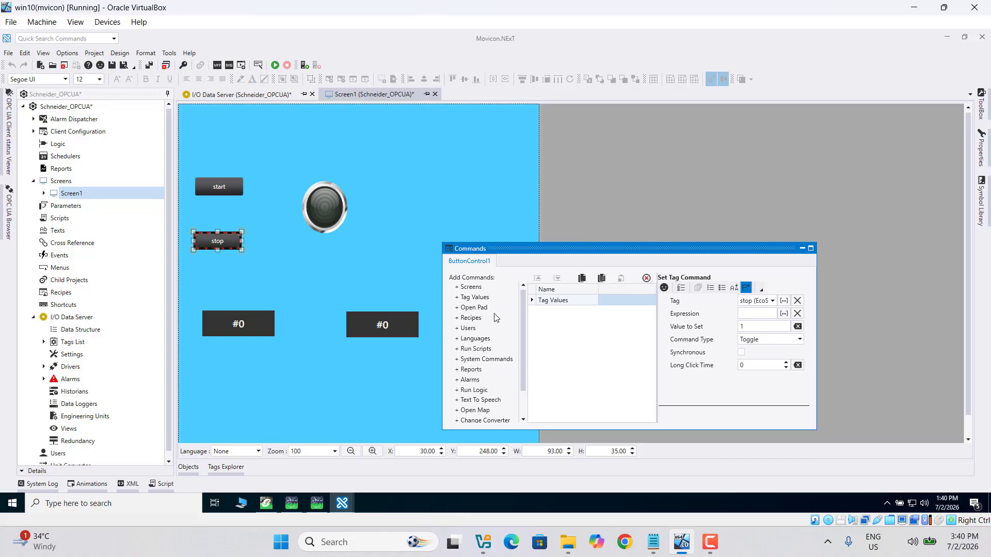
click(455, 220)
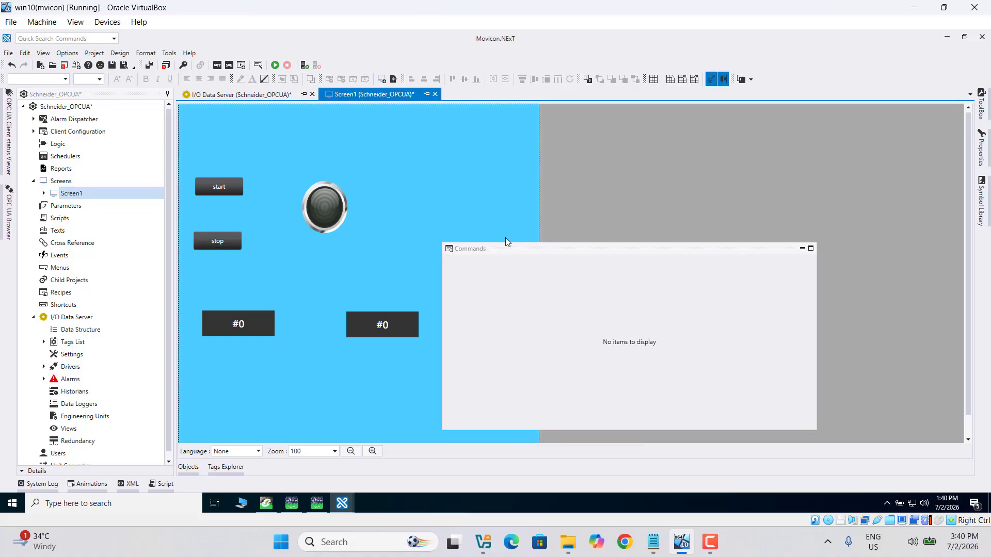
click(803, 249)
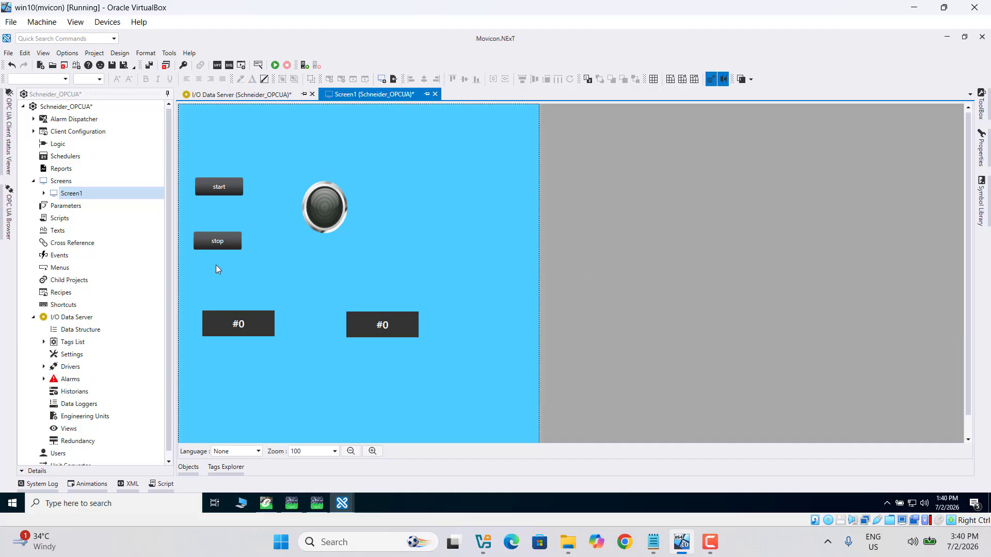
Step: Open the properties of the left numeric display on Screen1
click(221, 240)
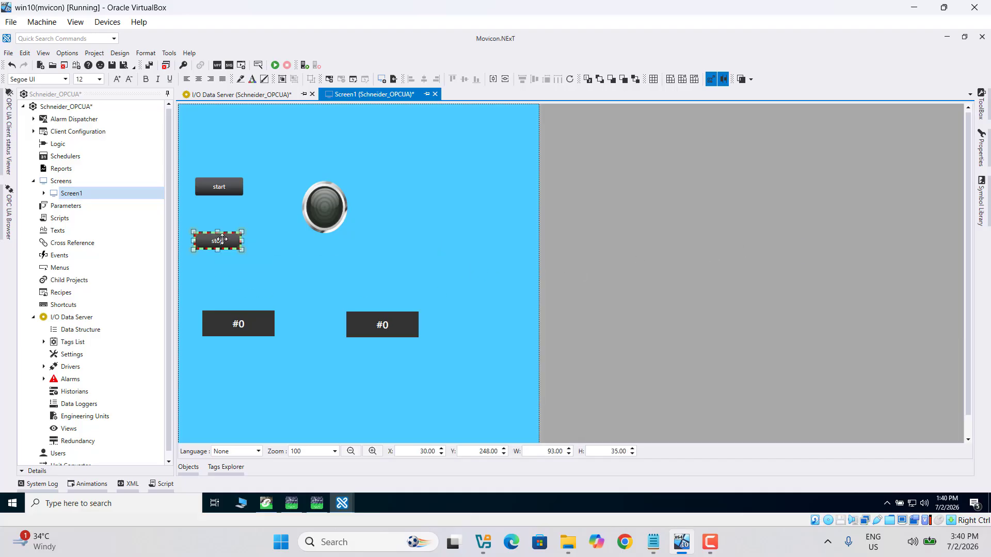
click(360, 284)
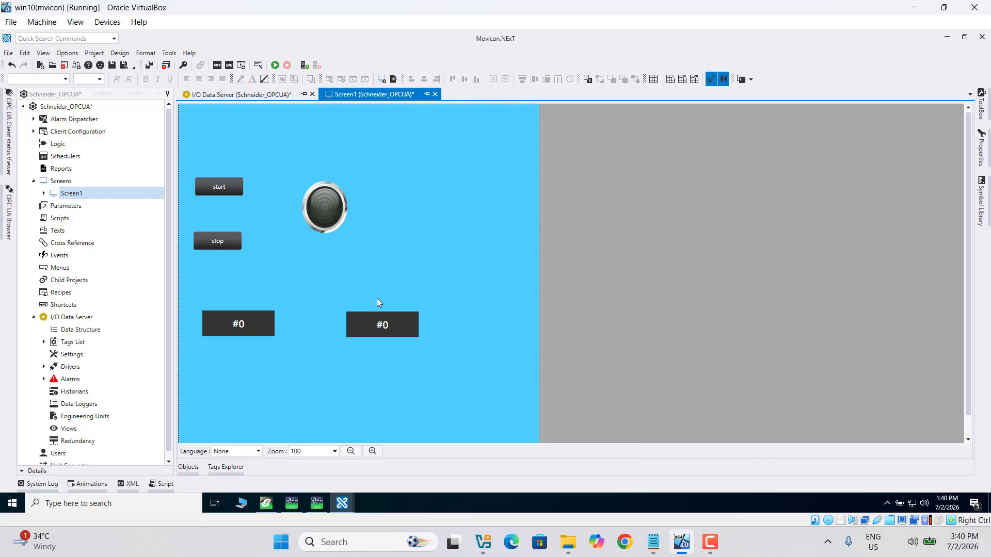
click(239, 324)
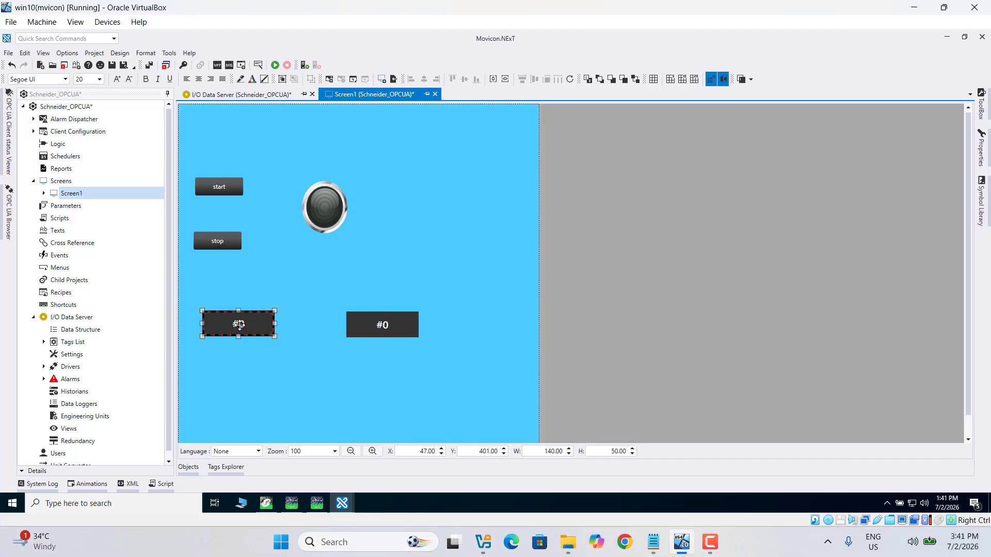
double_click(240, 324)
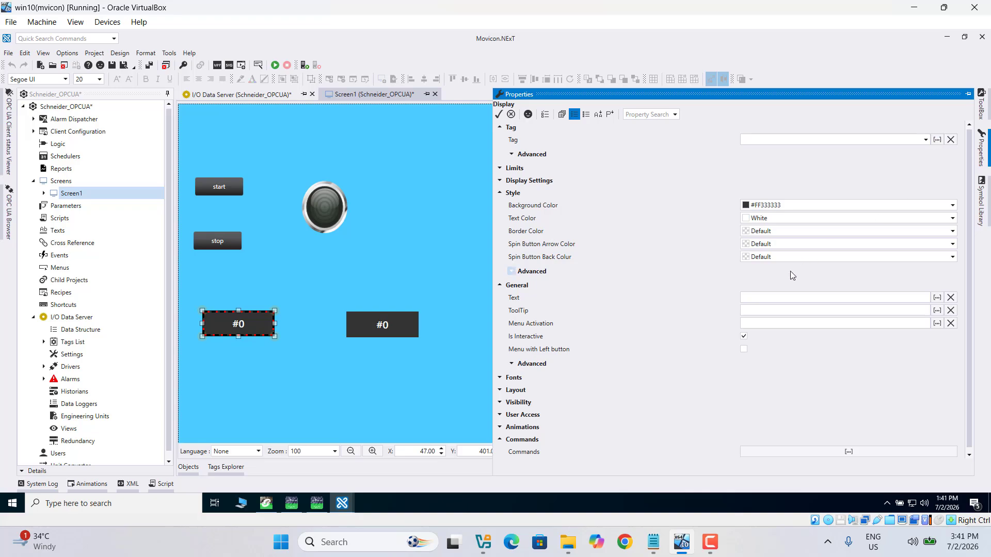
click(326, 325)
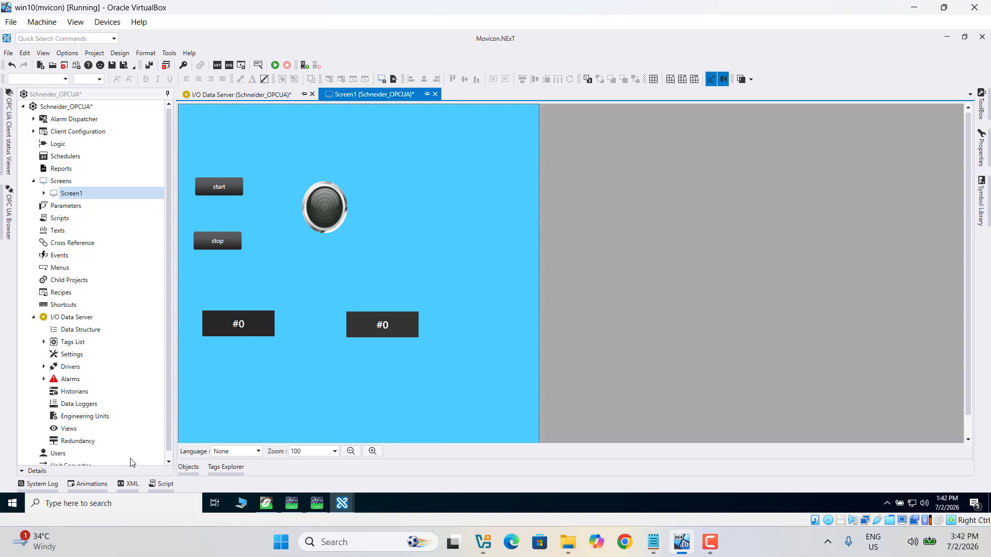
Step: Assign the tag var2 from the I/O Data Server's Tags List to the right numeric display
click(44, 342)
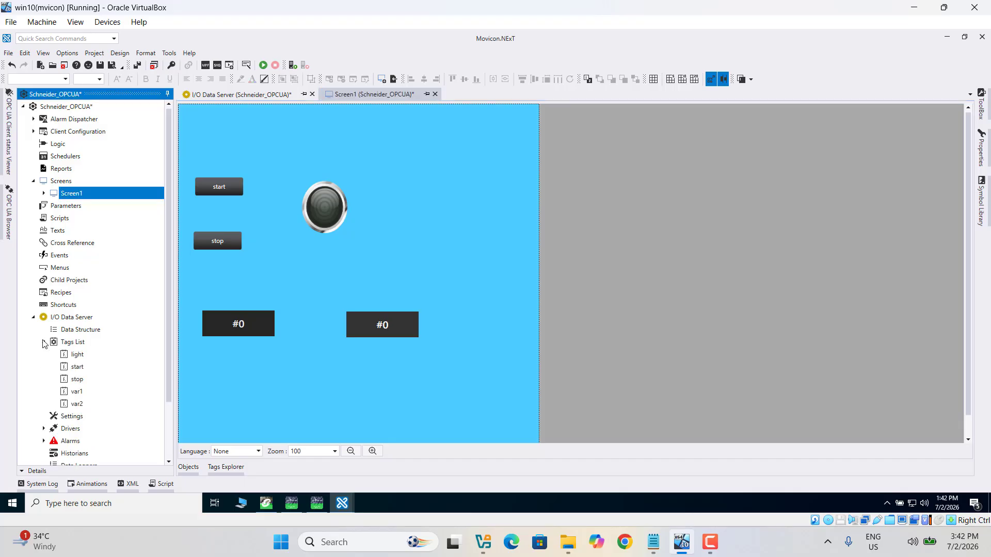
click(77, 406)
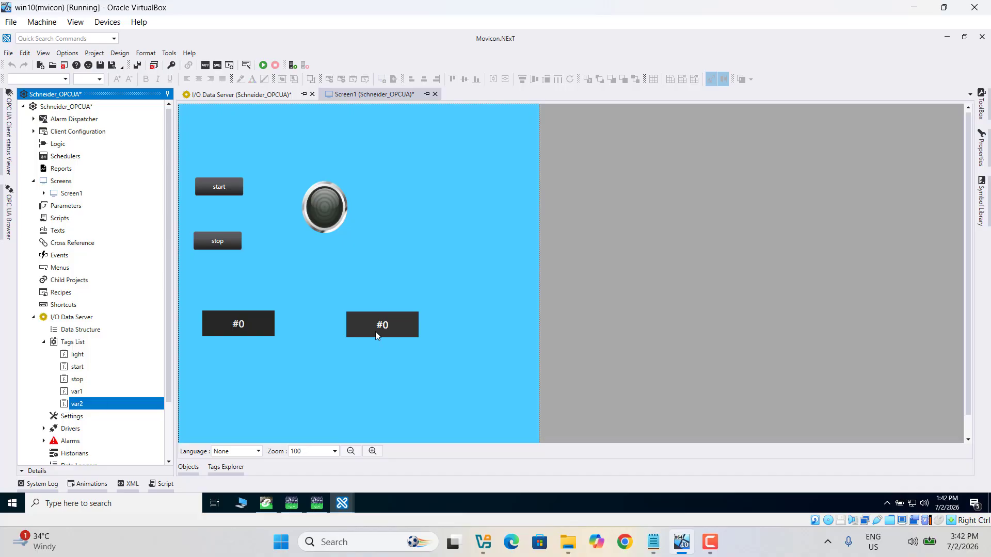
click(374, 320)
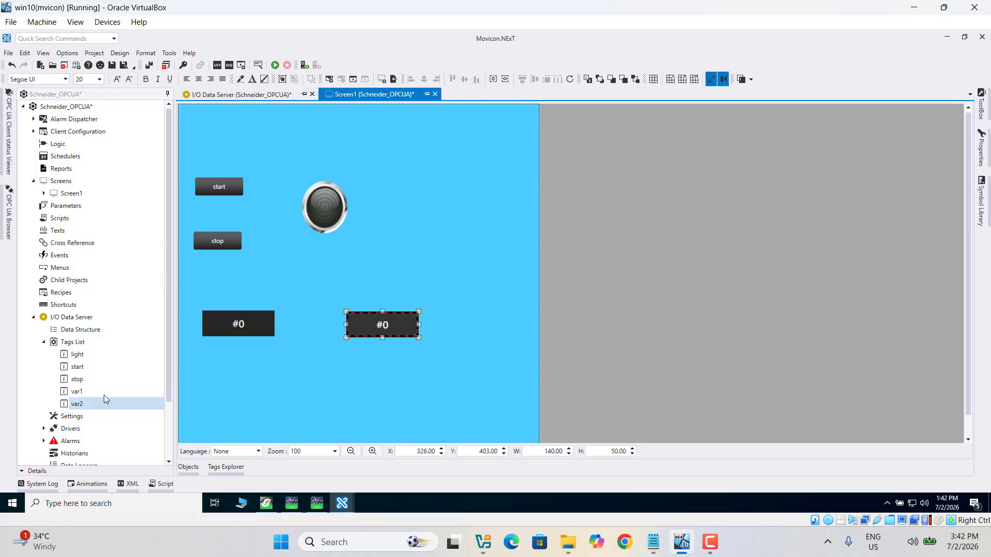
drag(400, 328, 400, 327)
drag(76, 408, 376, 326)
double_click(377, 327)
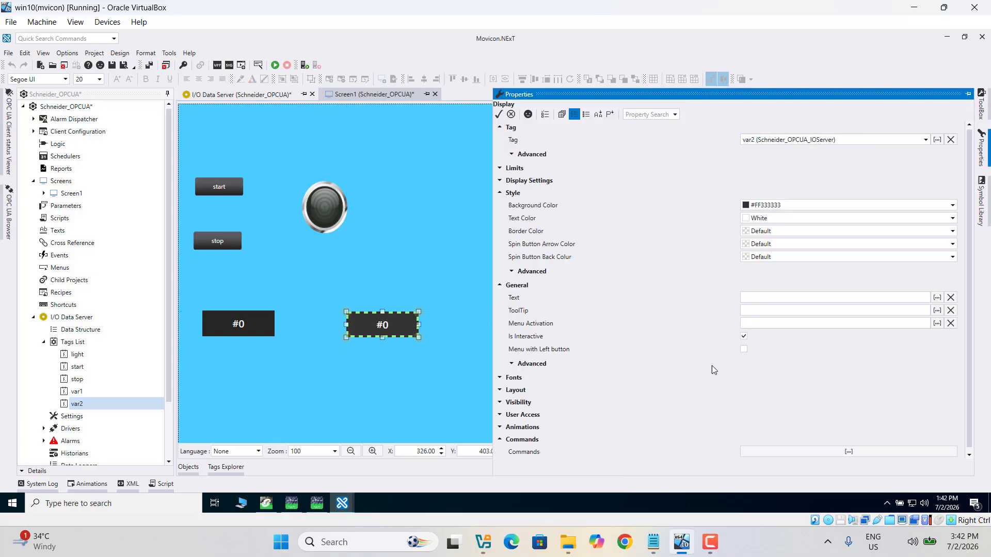
click(403, 226)
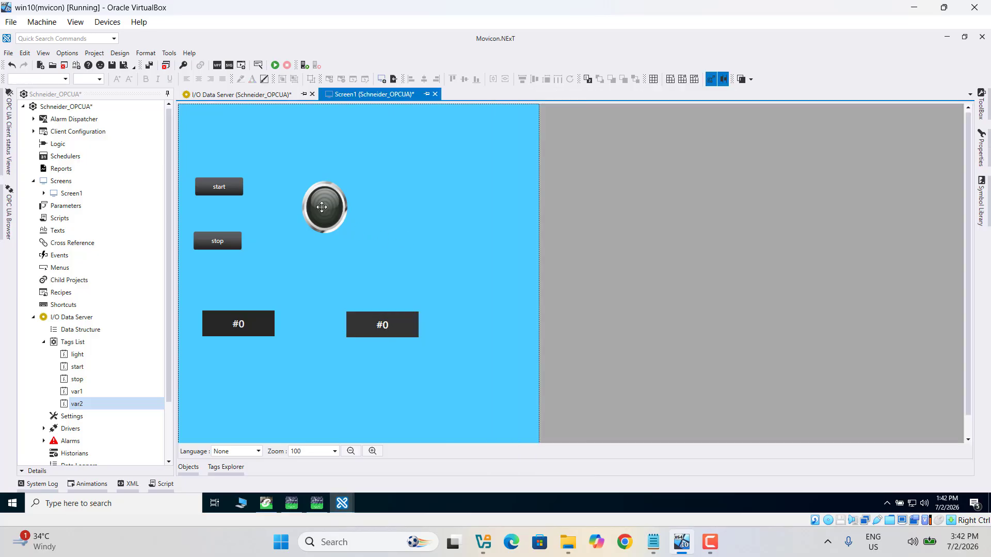
Step: Assign the tag light from the Tags List to the round light and set its background color to green #FF00D200
click(322, 207)
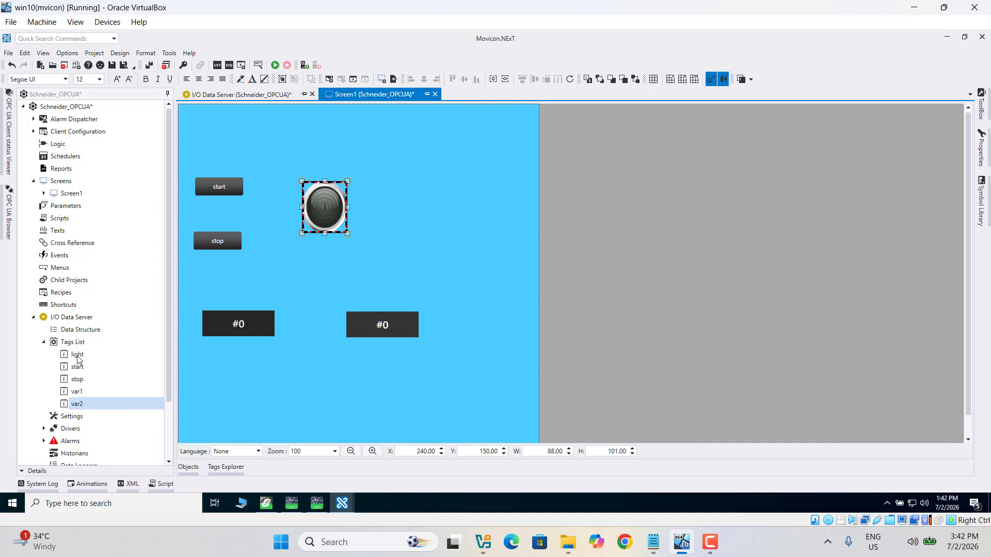
drag(77, 359, 327, 209)
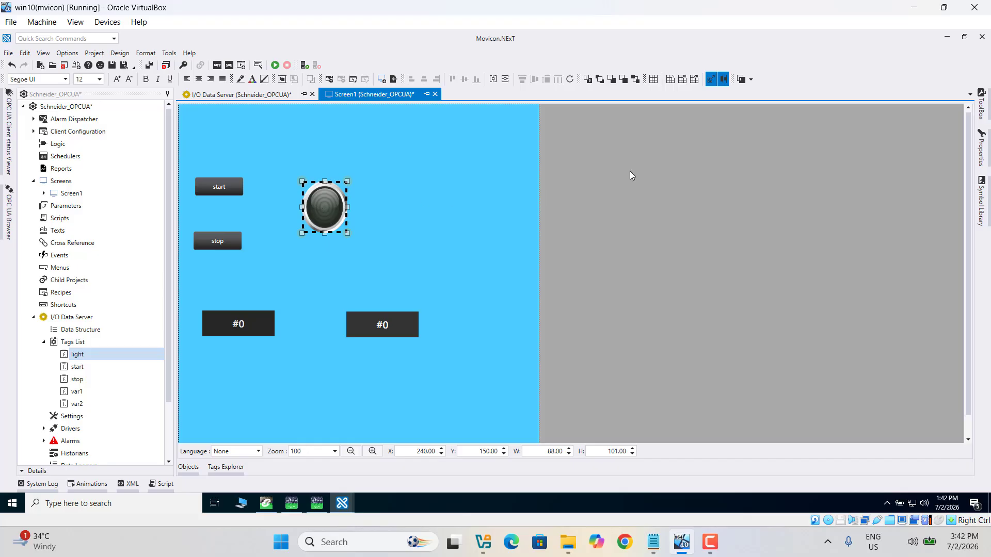
click(983, 150)
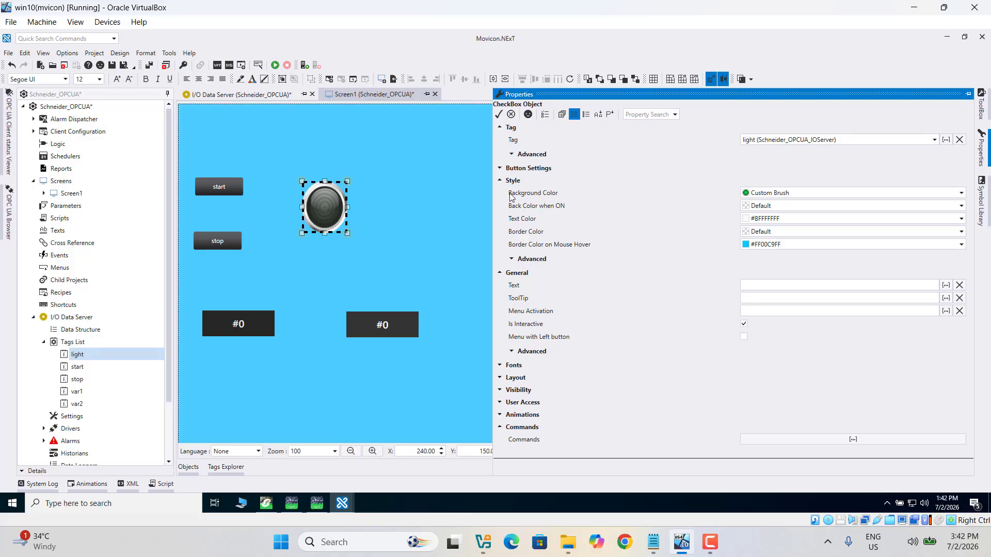
click(962, 195)
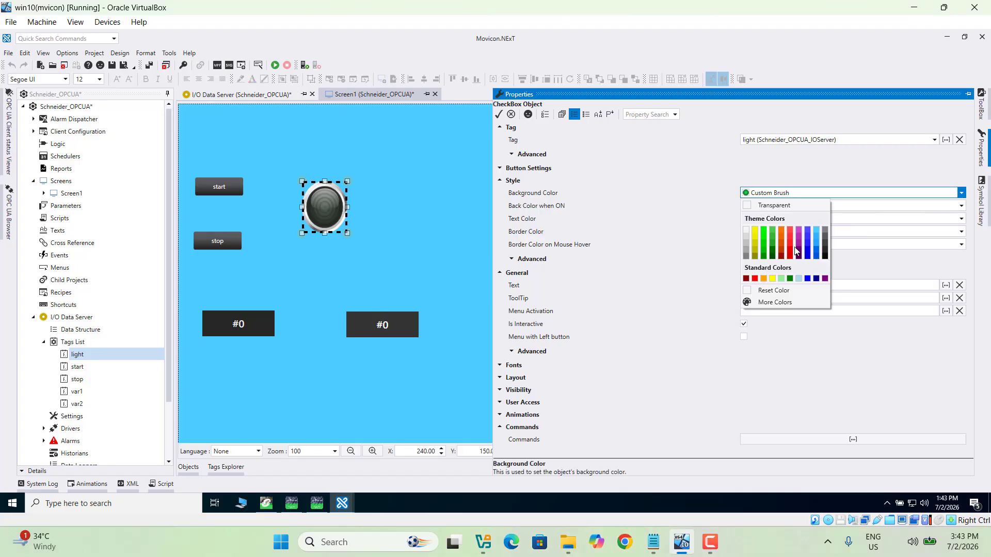
click(763, 246)
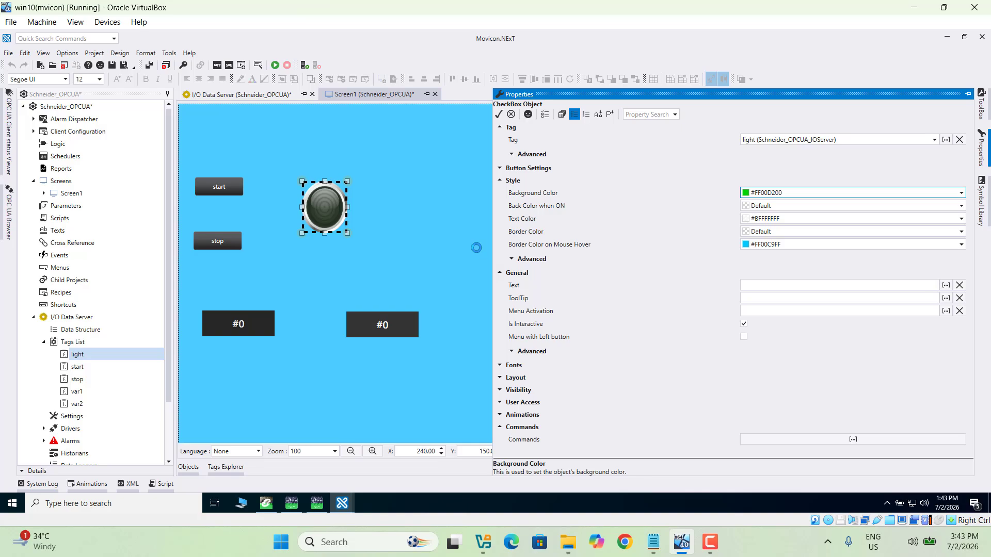
click(476, 248)
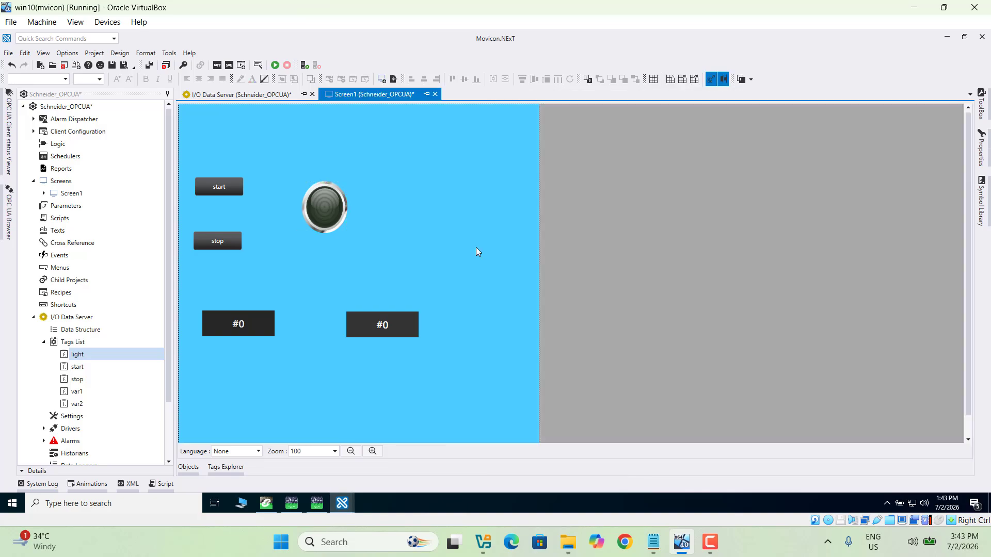
Step: Save and run the Schneider_OPCUA project, dismissing the evaluation notices and accepting the OPC UA server's certificate
click(275, 66)
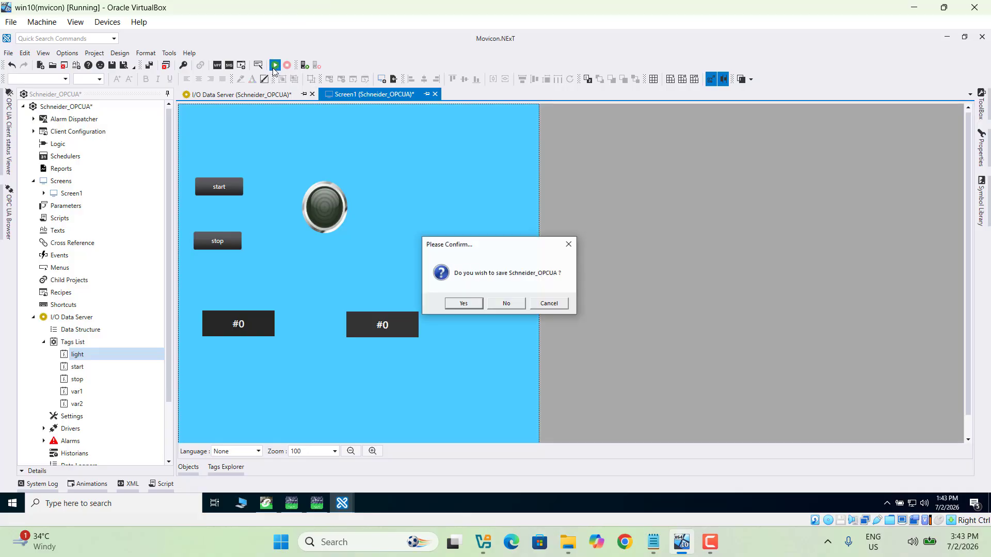
click(457, 305)
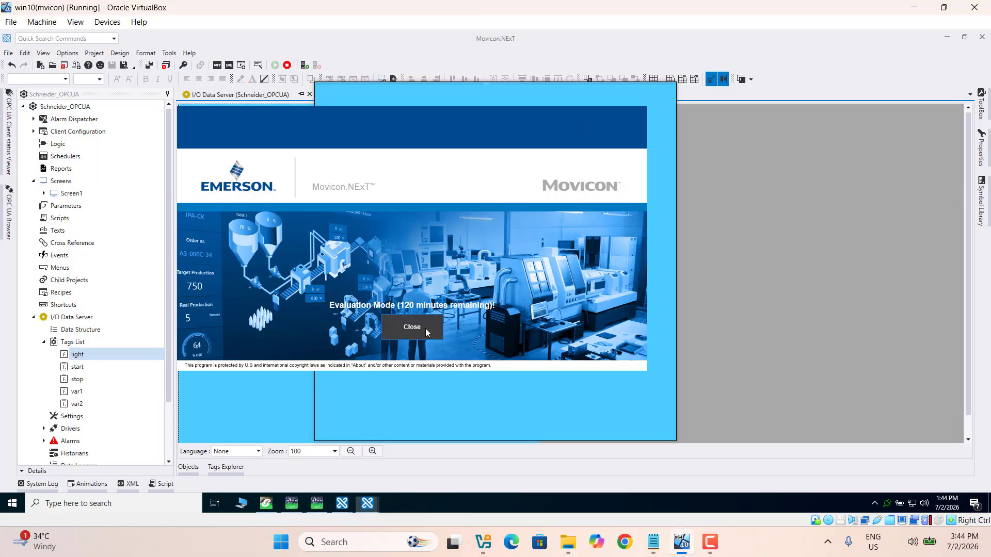
click(426, 328)
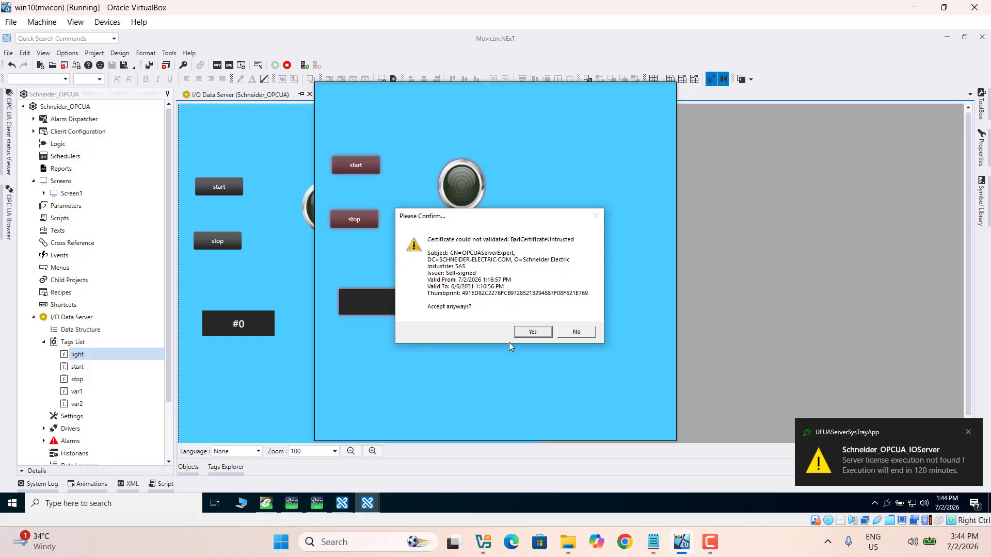
click(536, 333)
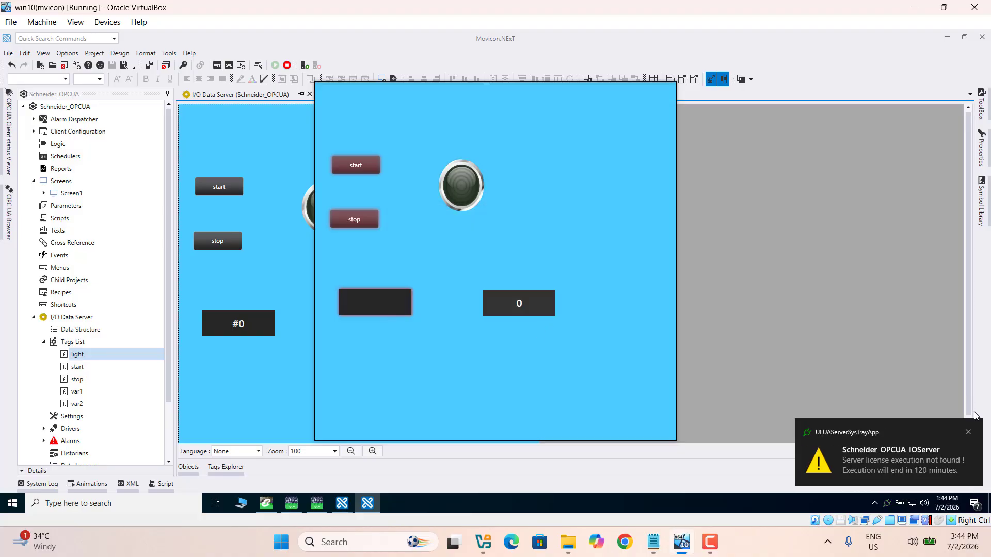
click(969, 432)
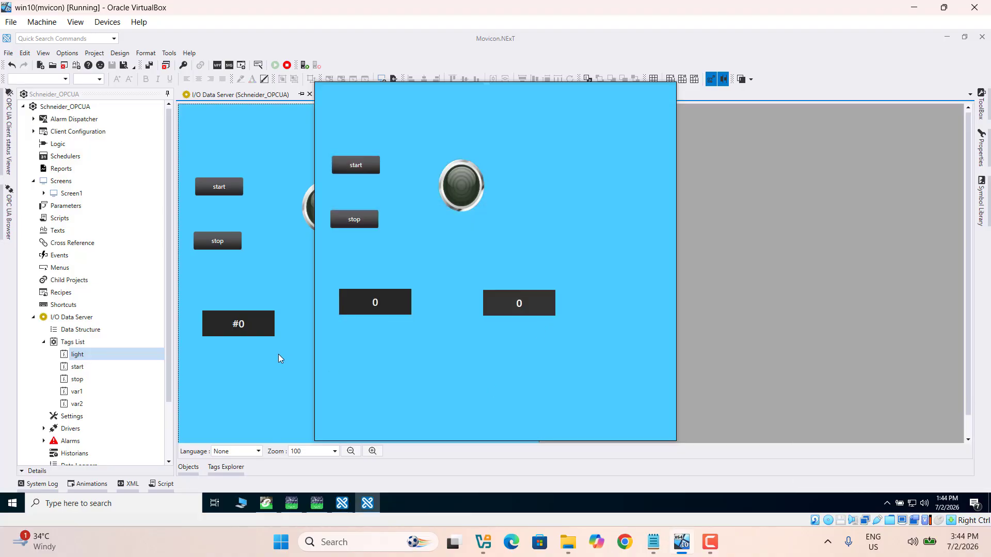
Step: Show the EcoStruxure Control Expert ladder behind the runtime screen and test the start and stop buttons by toggling them
click(273, 505)
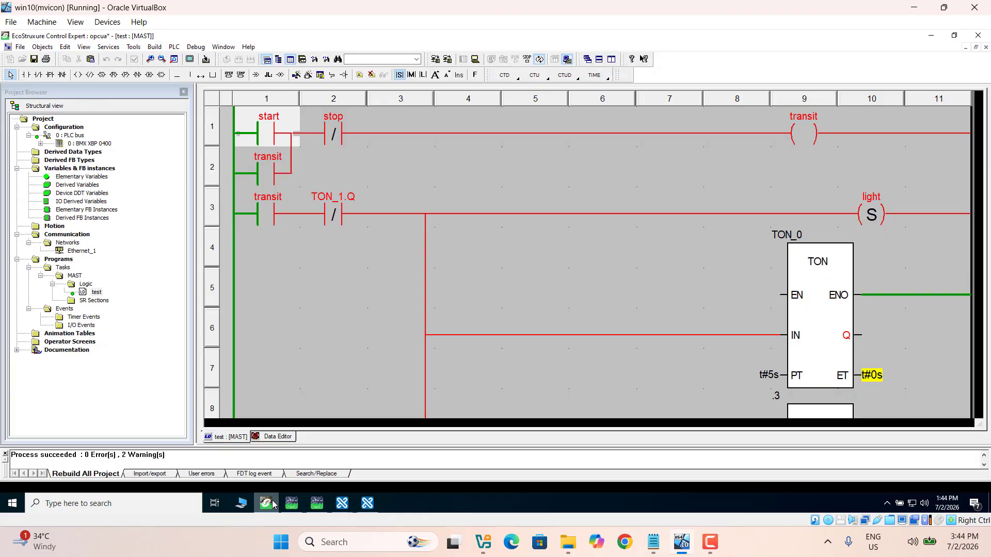
click(368, 504)
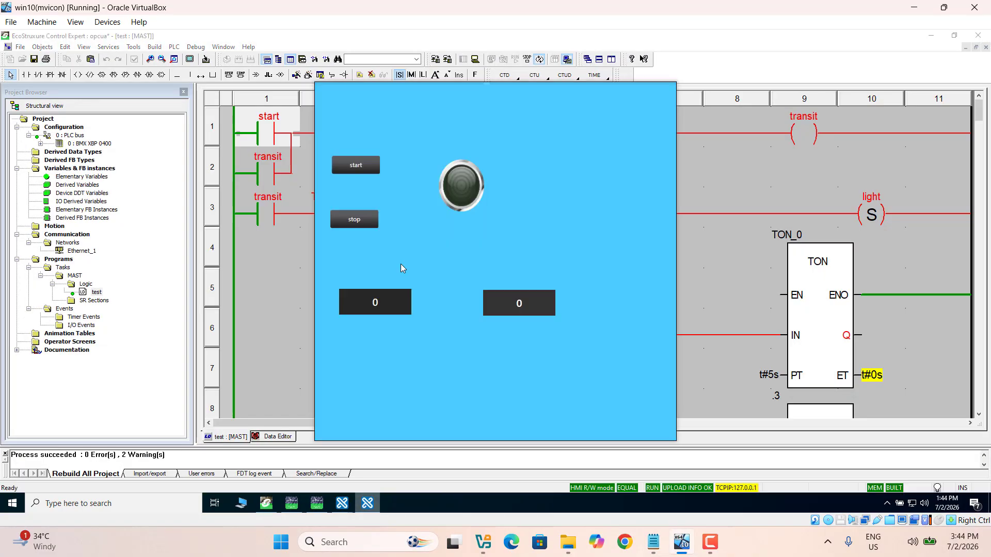
click(351, 164)
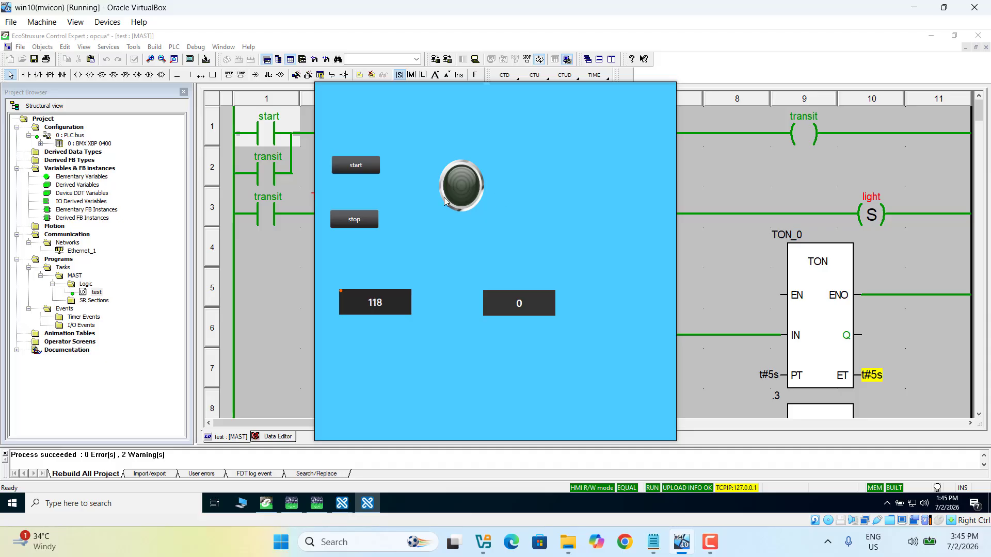
click(344, 171)
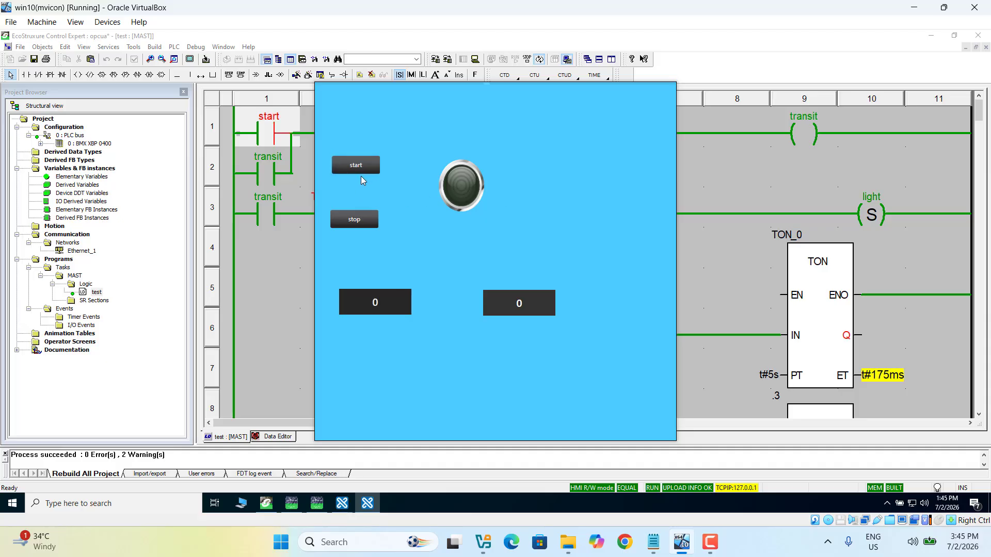
click(361, 220)
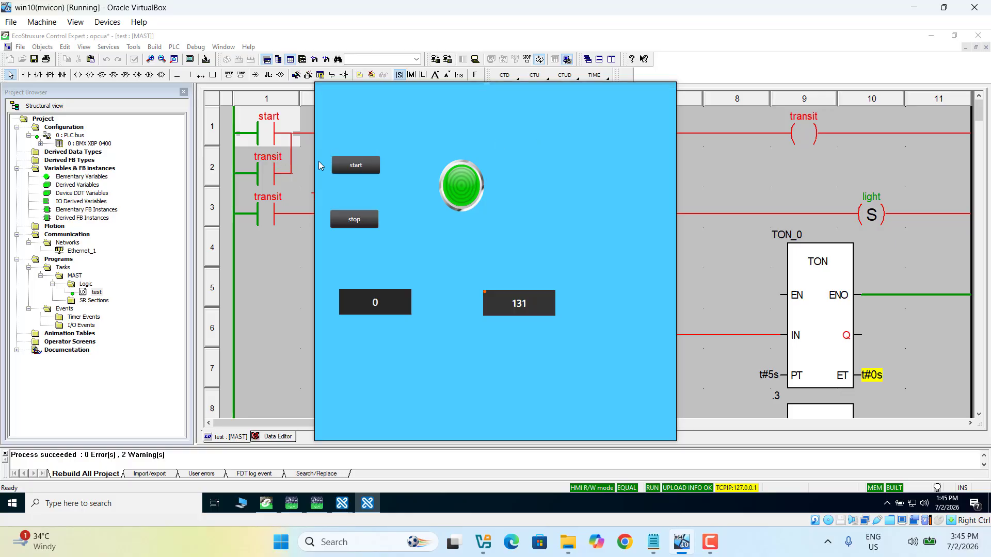
click(354, 166)
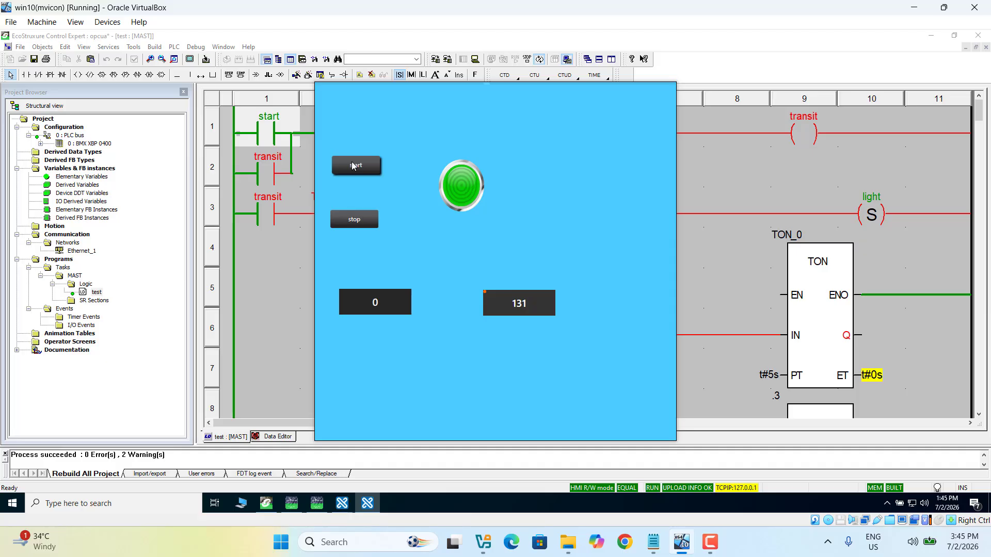
click(349, 221)
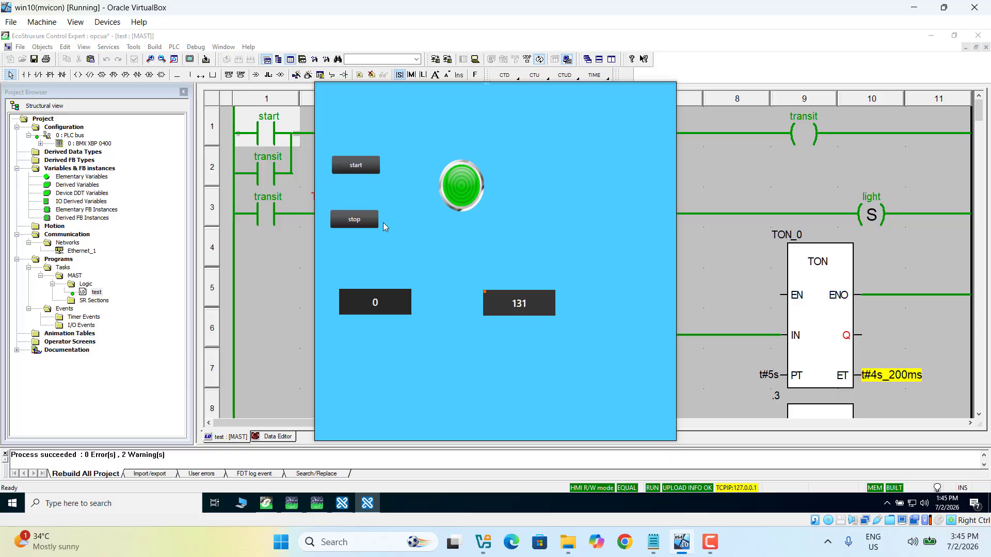
Step: Close the Movicon runtime window and dismiss the server shutdown notification
mouse_move(710, 551)
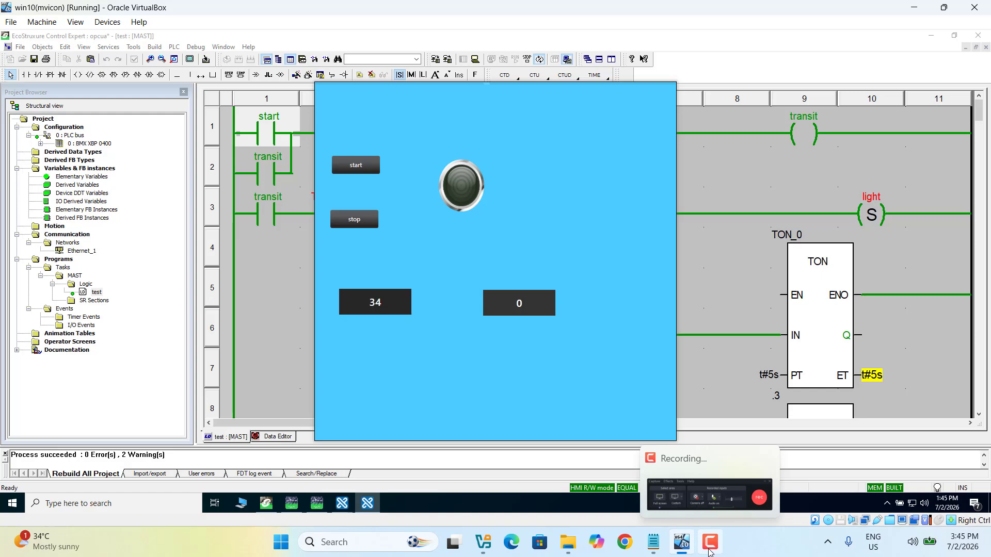
right_click(366, 507)
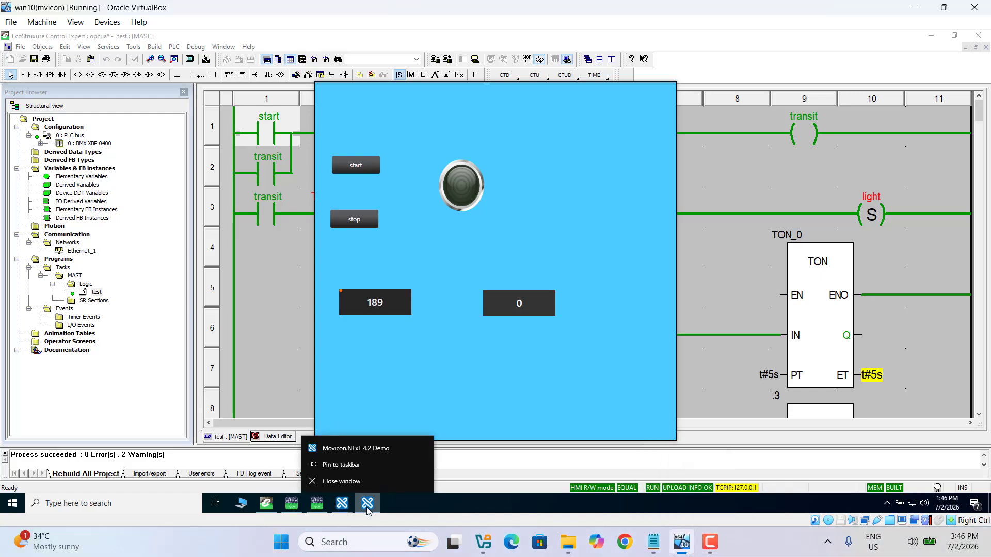
click(341, 481)
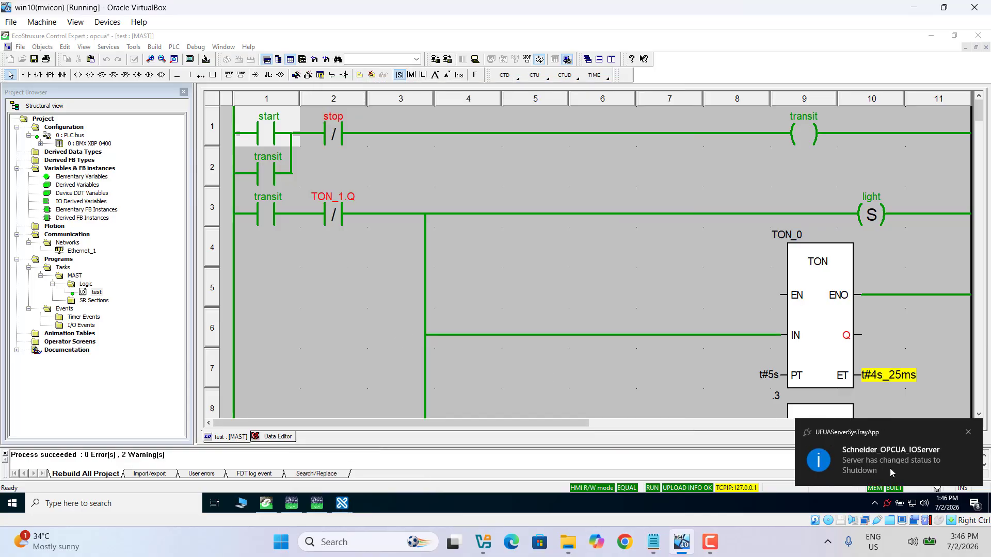
click(968, 433)
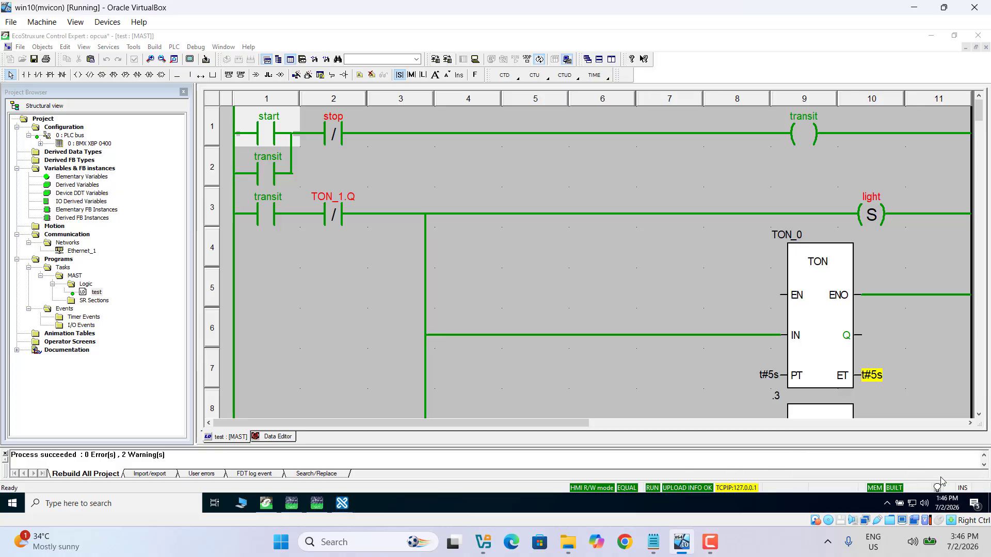
mouse_move(707, 551)
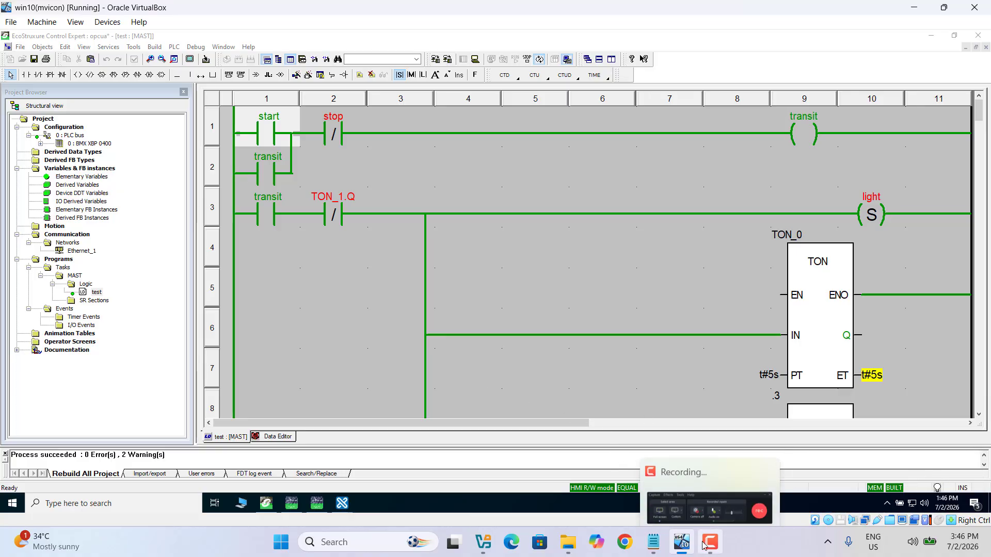